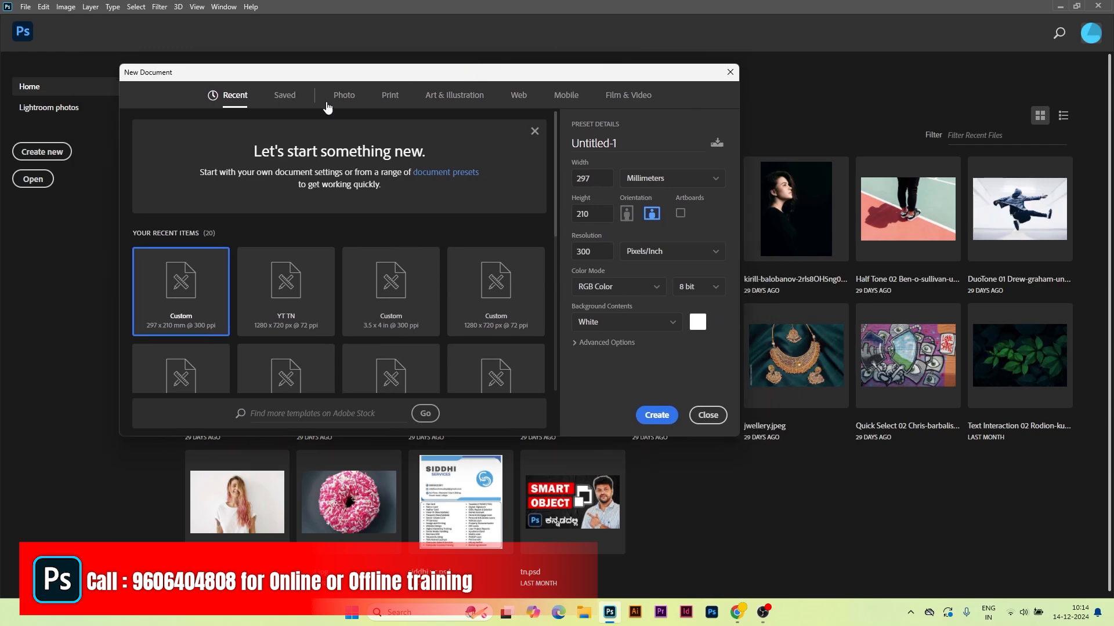
Step: Start a fresh blank Web document preset, keeping pixels as the unit
left_click(676, 410)
left_click(46, 152)
left_click_drag(397, 77, 474, 80)
left_click(591, 99)
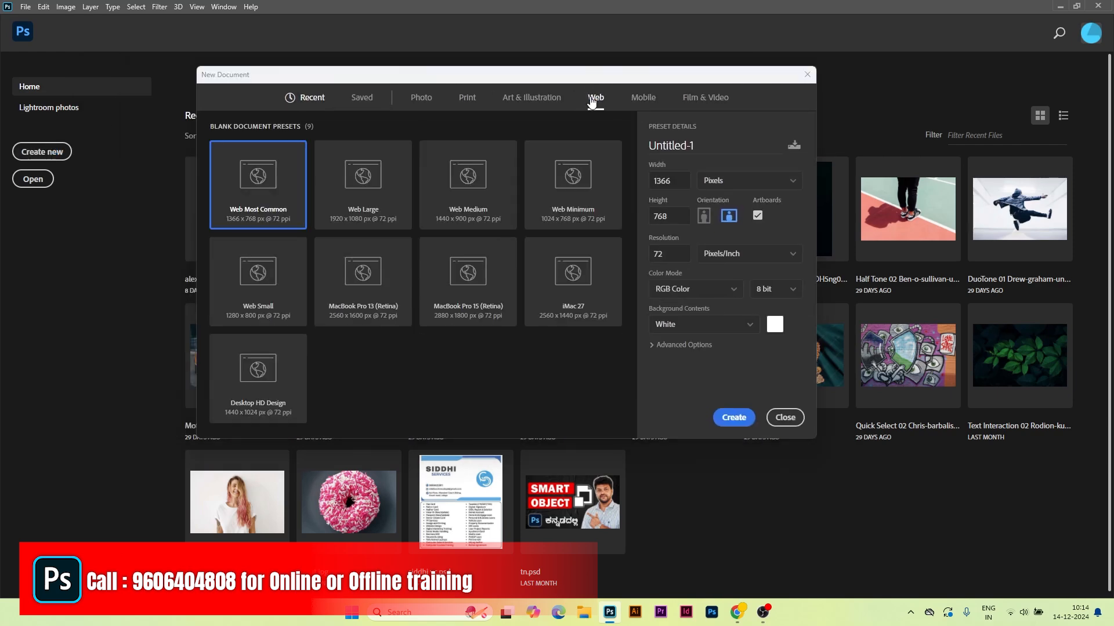
left_click(741, 187)
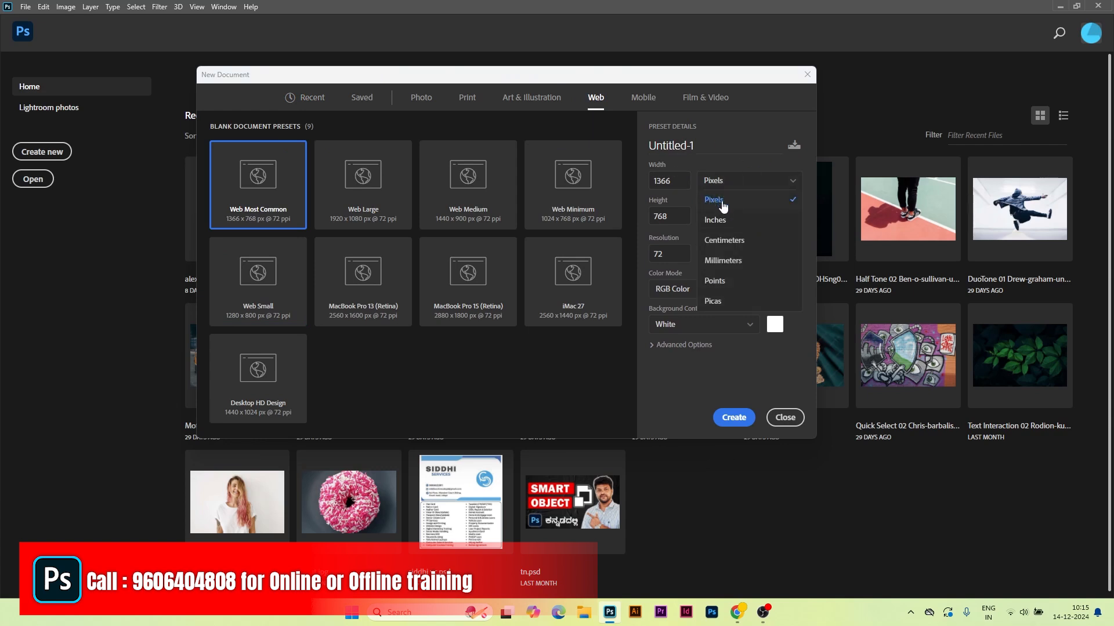
left_click(713, 200)
Step: Set the document to 1280 × 720 px at 72 ppi, name it TN Design, and create it
double_click(666, 181)
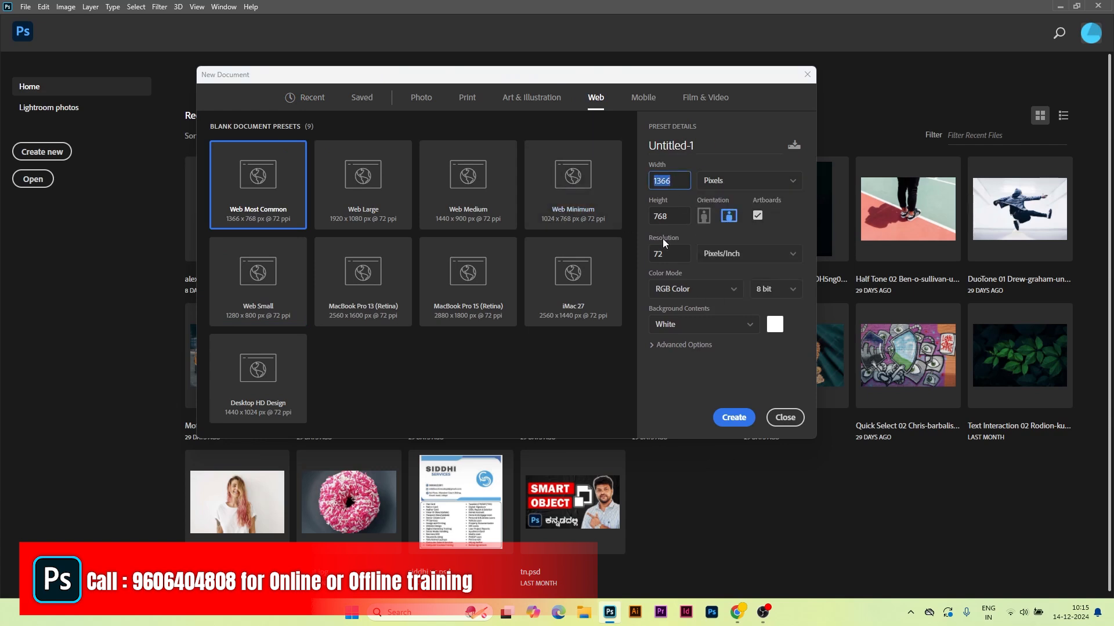
type("1280")
double_click(668, 216)
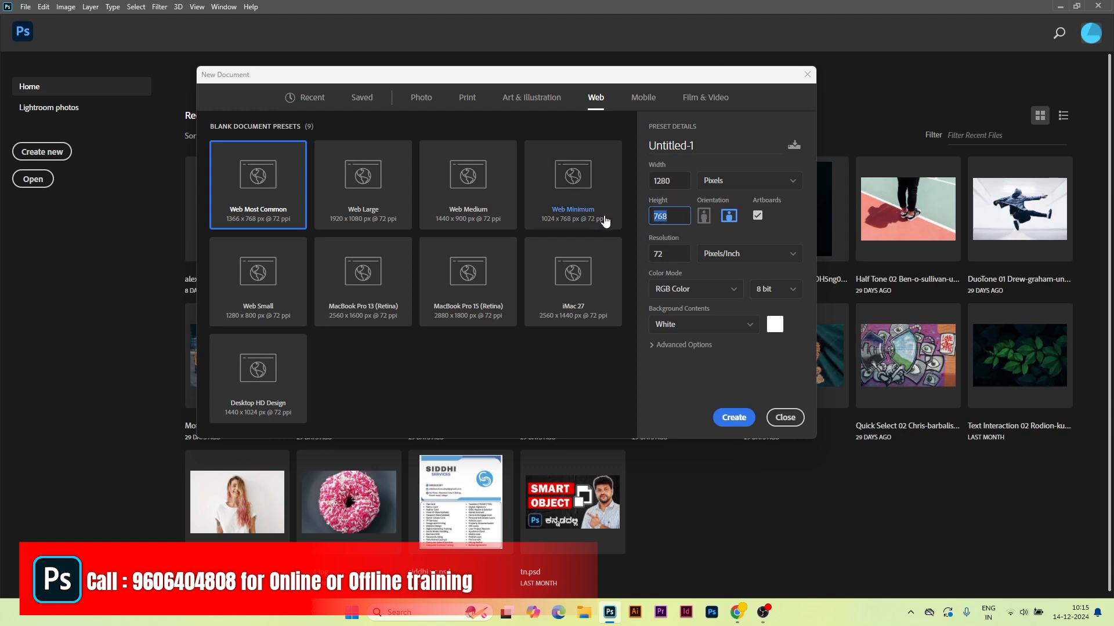
type("720")
double_click(670, 254)
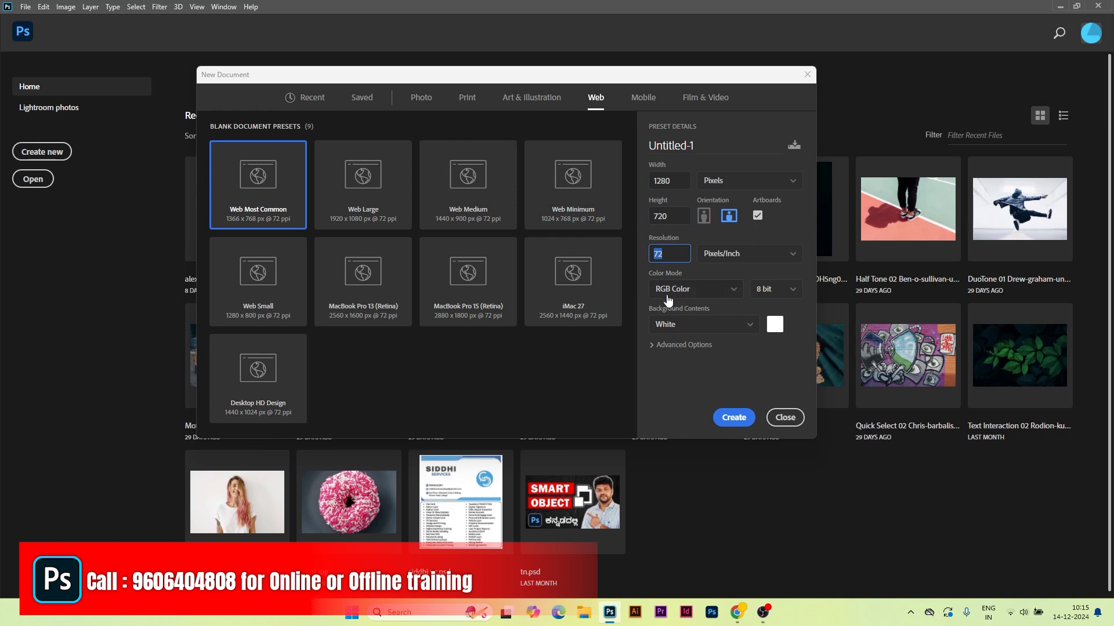
left_click(712, 147)
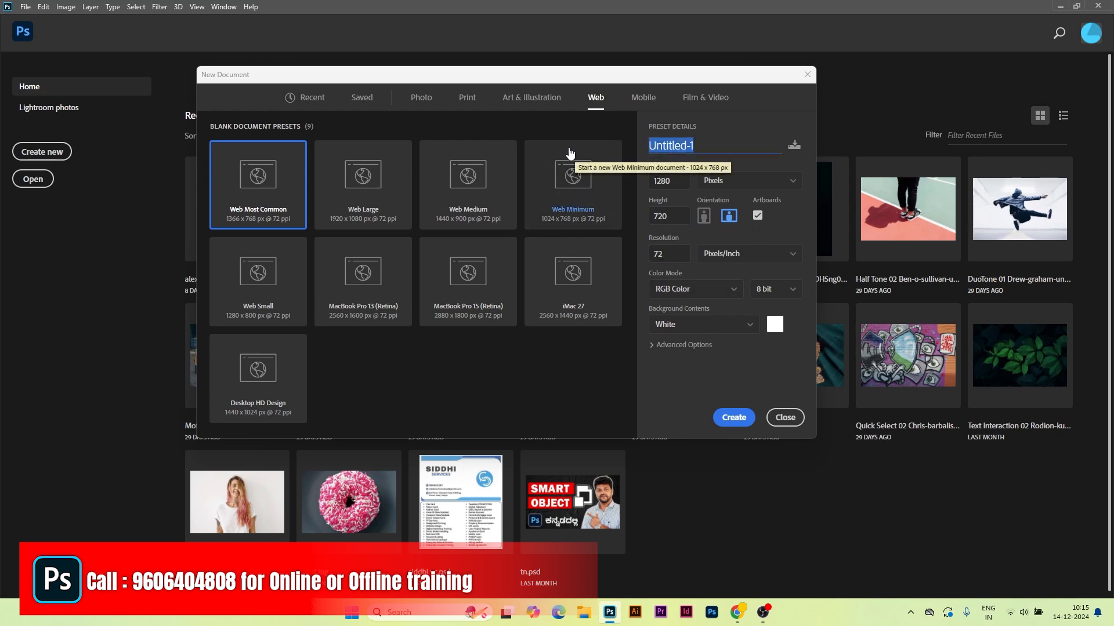
type("TN Design")
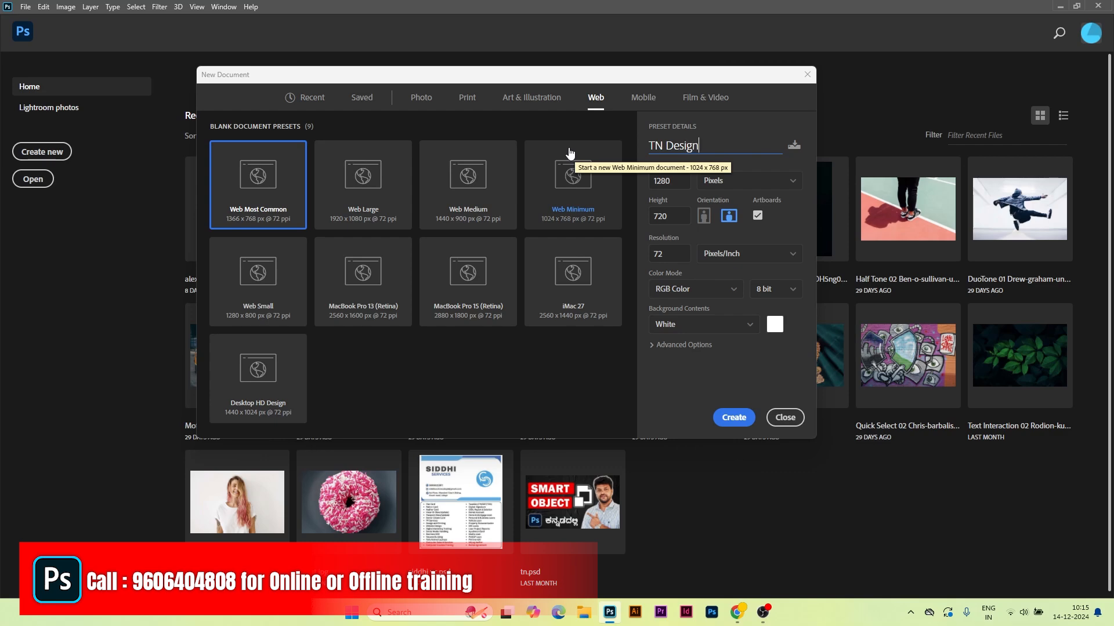
left_click(734, 418)
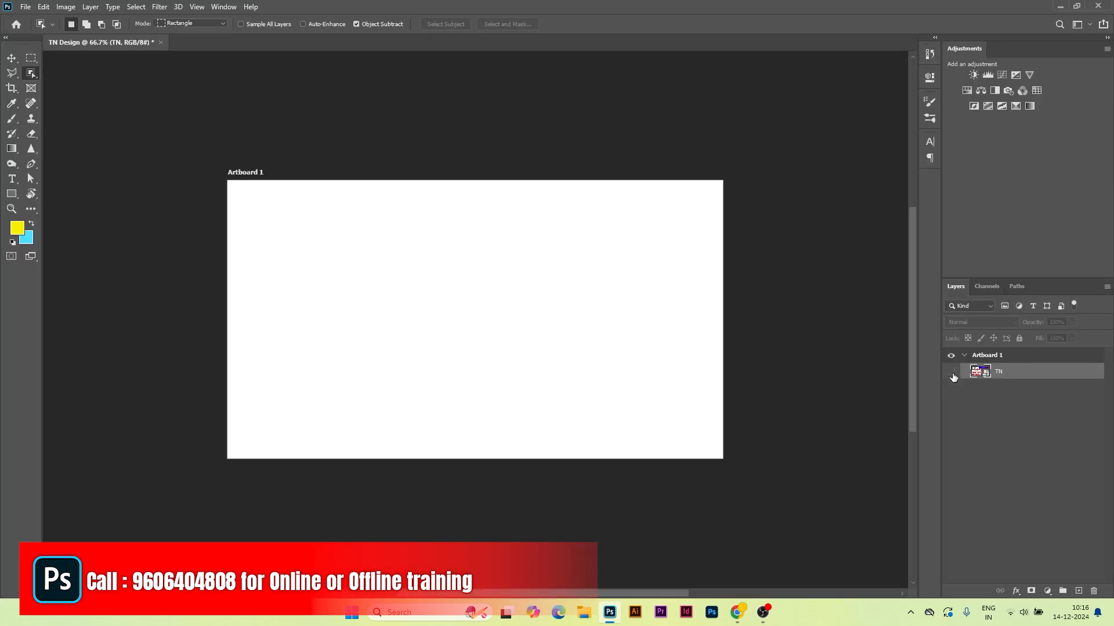
Step: Sample dark navy as the foreground colour and choose the foreground-to-background gradient preset
left_click(951, 372)
left_click(17, 228)
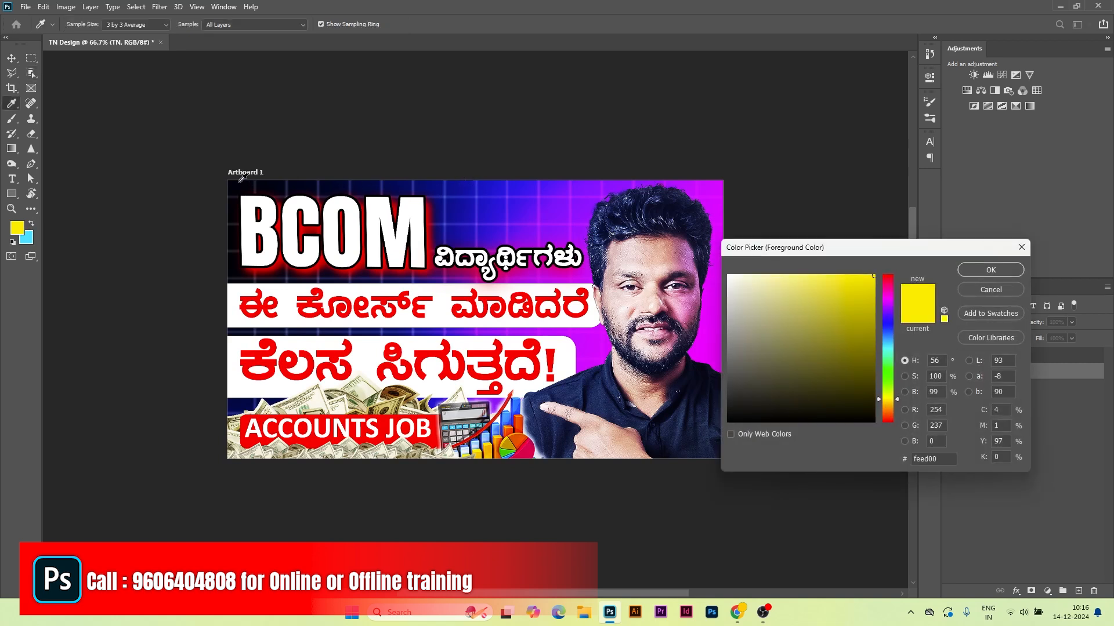
left_click(237, 184)
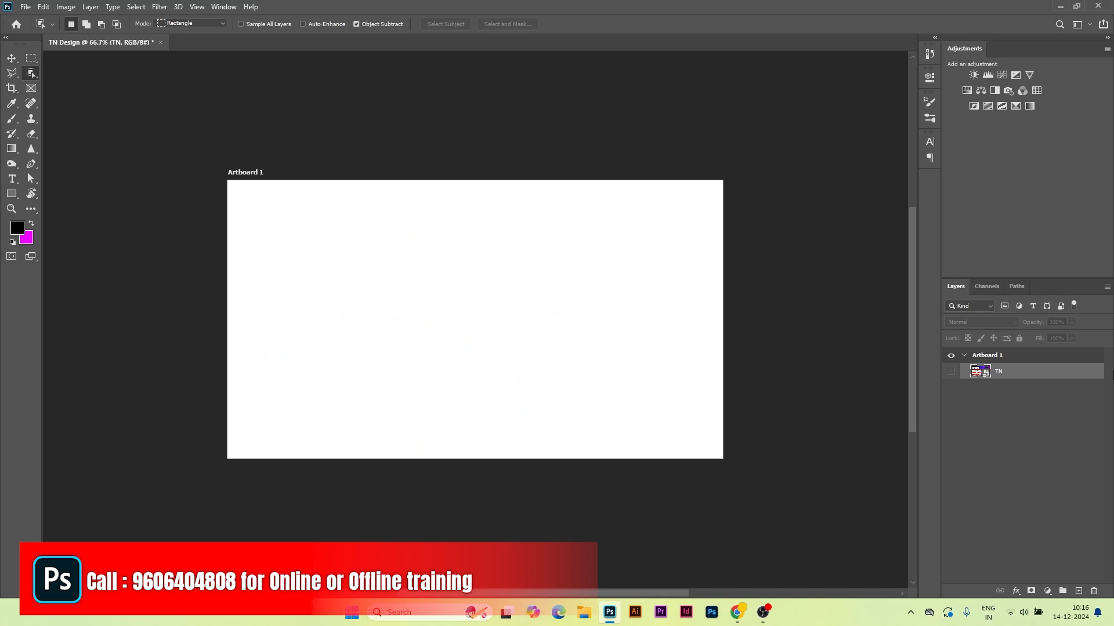
left_click(8, 150)
left_click(82, 25)
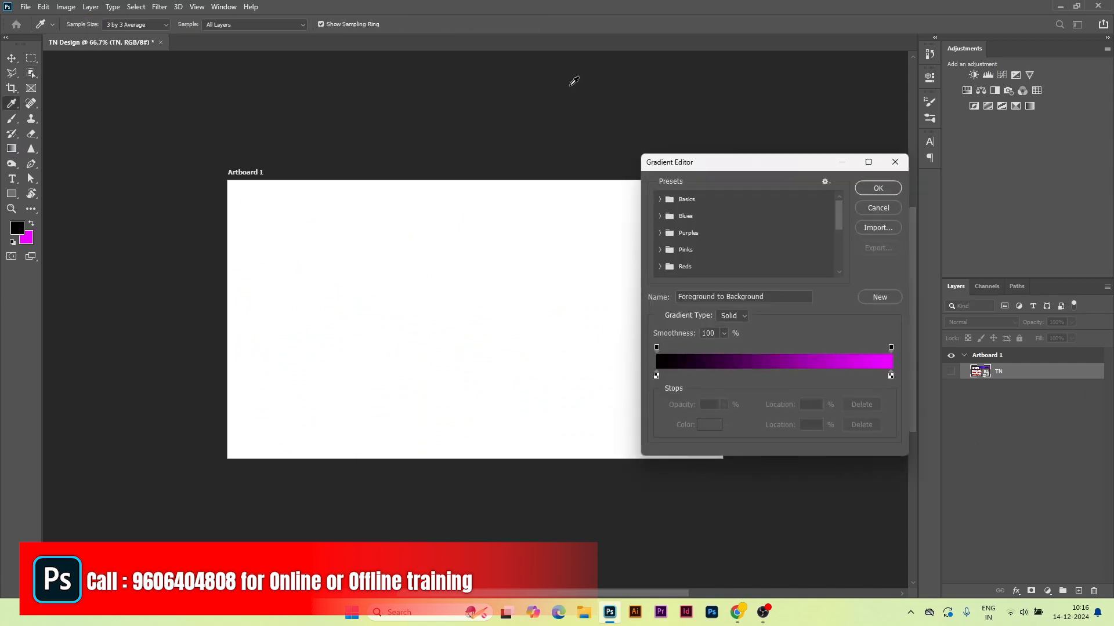
left_click(660, 200)
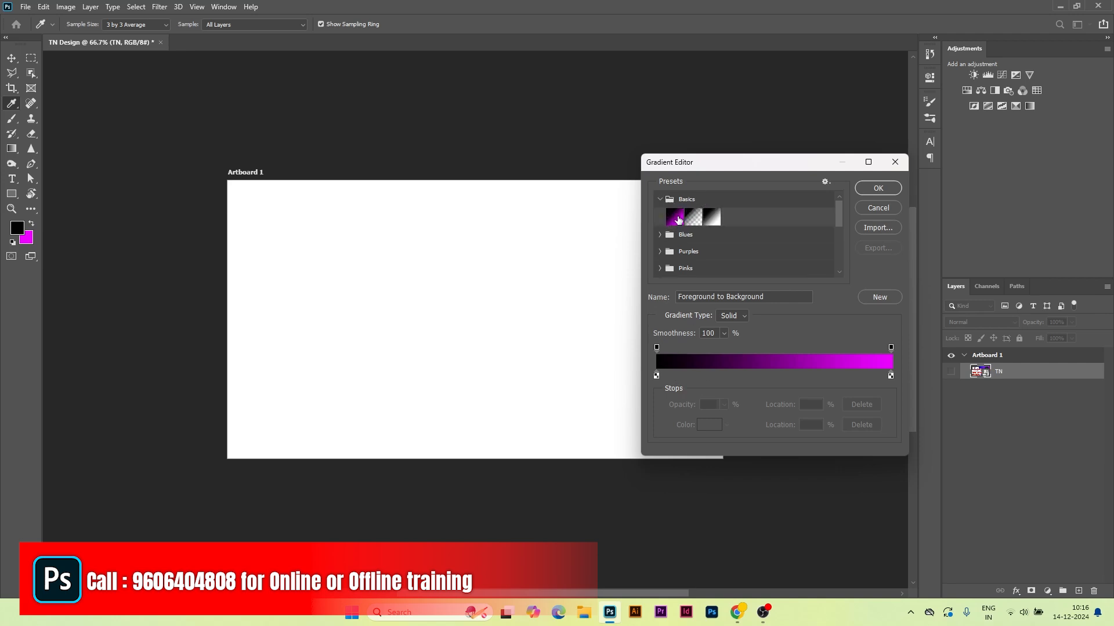
left_click(676, 216)
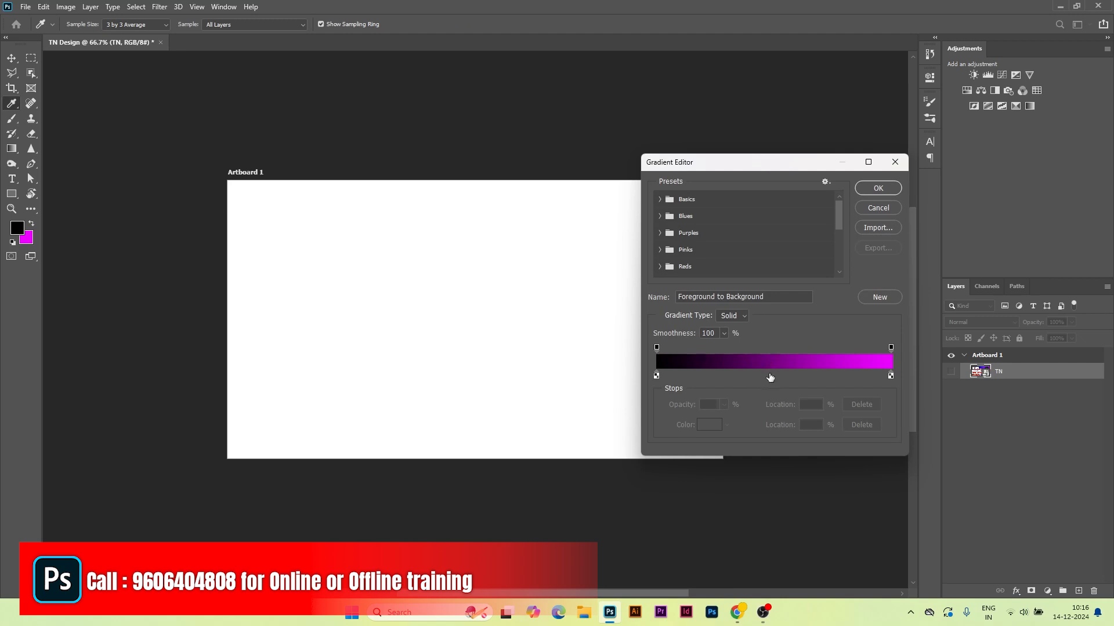
Step: Add a bright blue middle stop, then drag the gradient diagonally across a new layer
left_click(771, 378)
left_click(703, 432)
left_click_drag(886, 323, 887, 327)
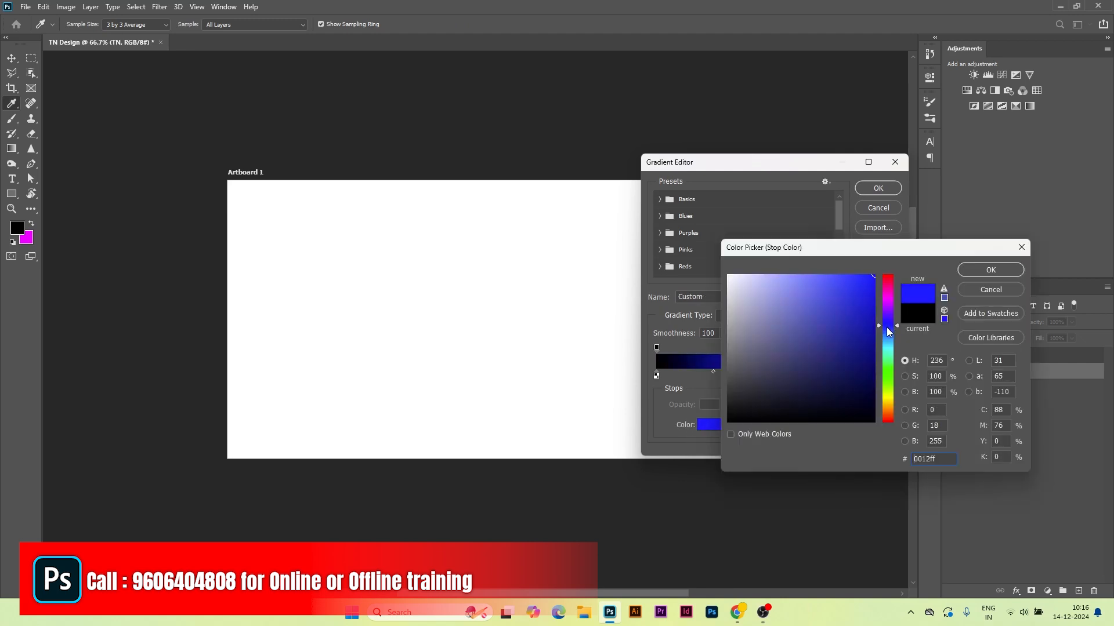
left_click(990, 269)
left_click(876, 187)
key("ctrl+shift+alt+n")
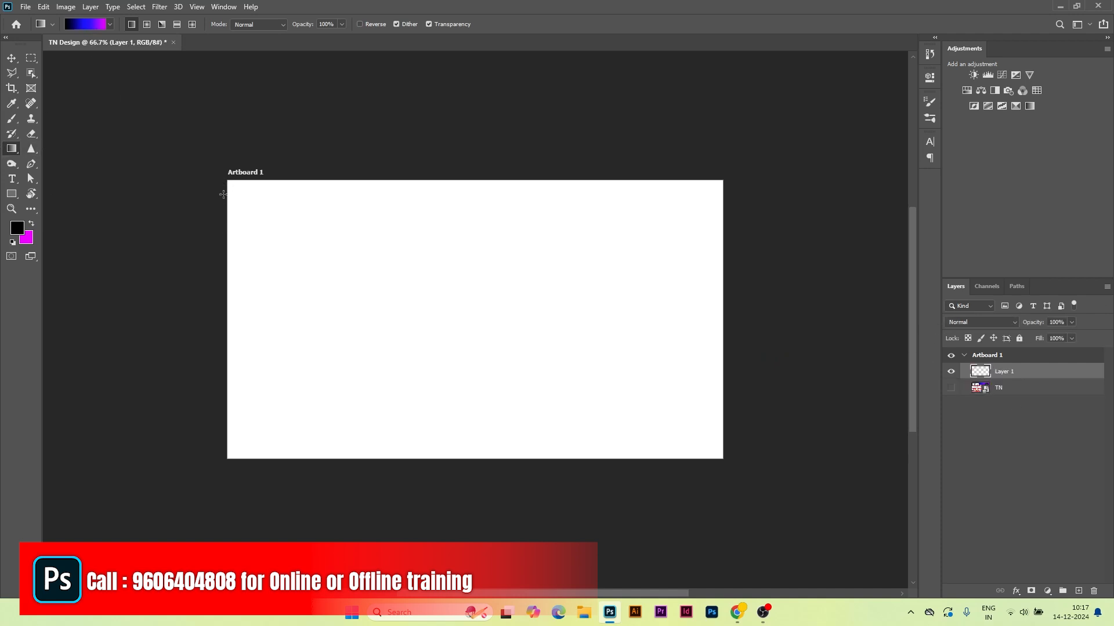
left_click_drag(226, 183, 728, 458)
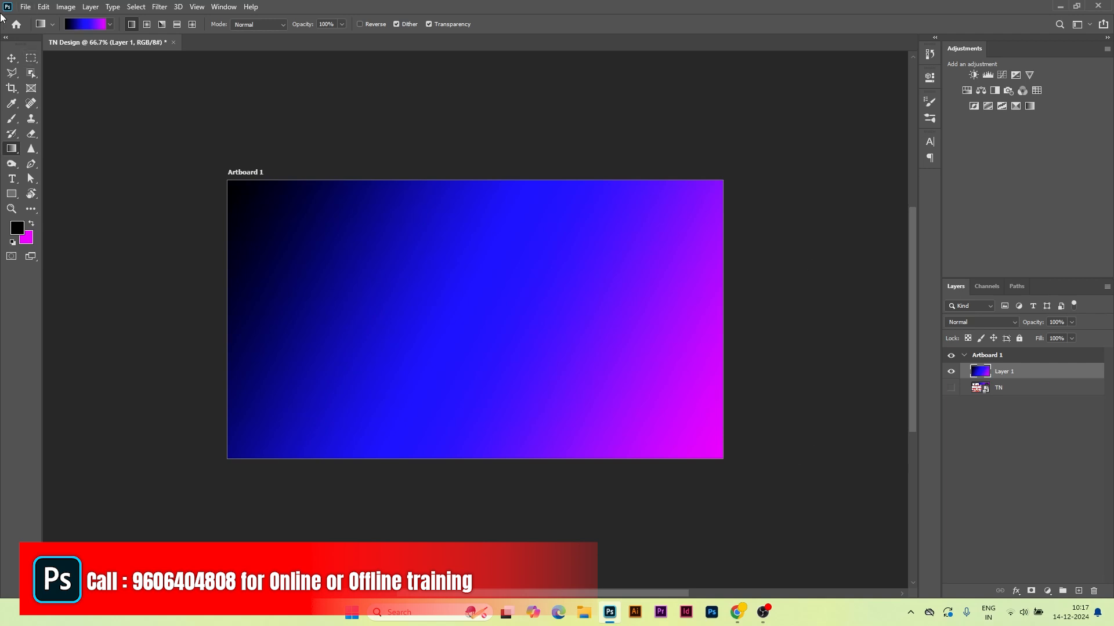
Step: Place the peakpx grid image embedded, rotate it to landscape and scale it to fill the artboard
left_click(25, 7)
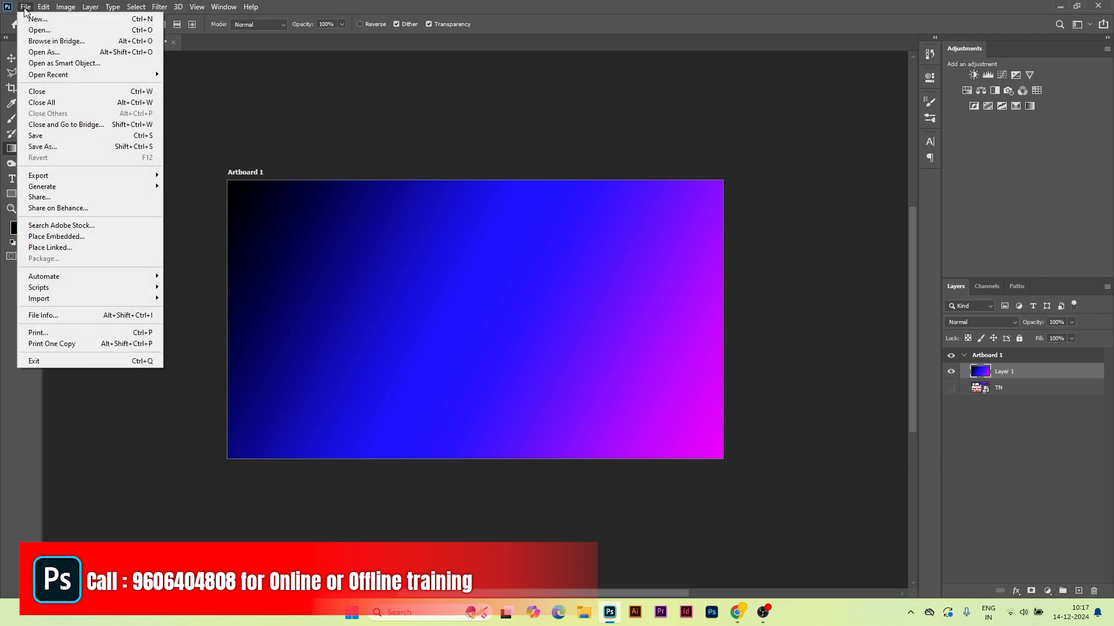
left_click(56, 236)
left_click(349, 107)
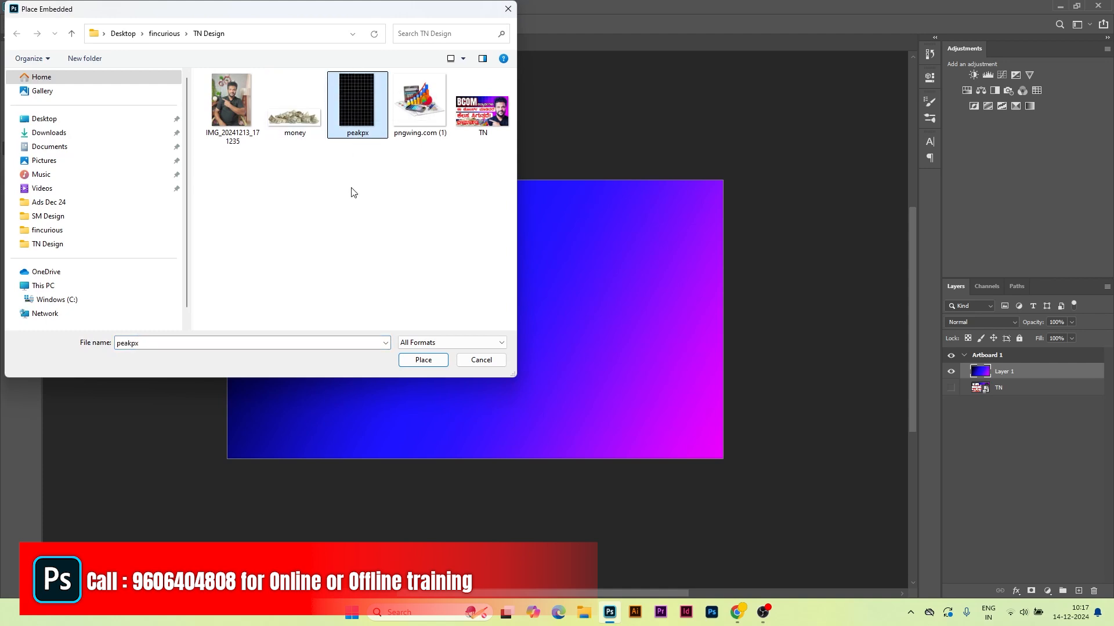
left_click(439, 363)
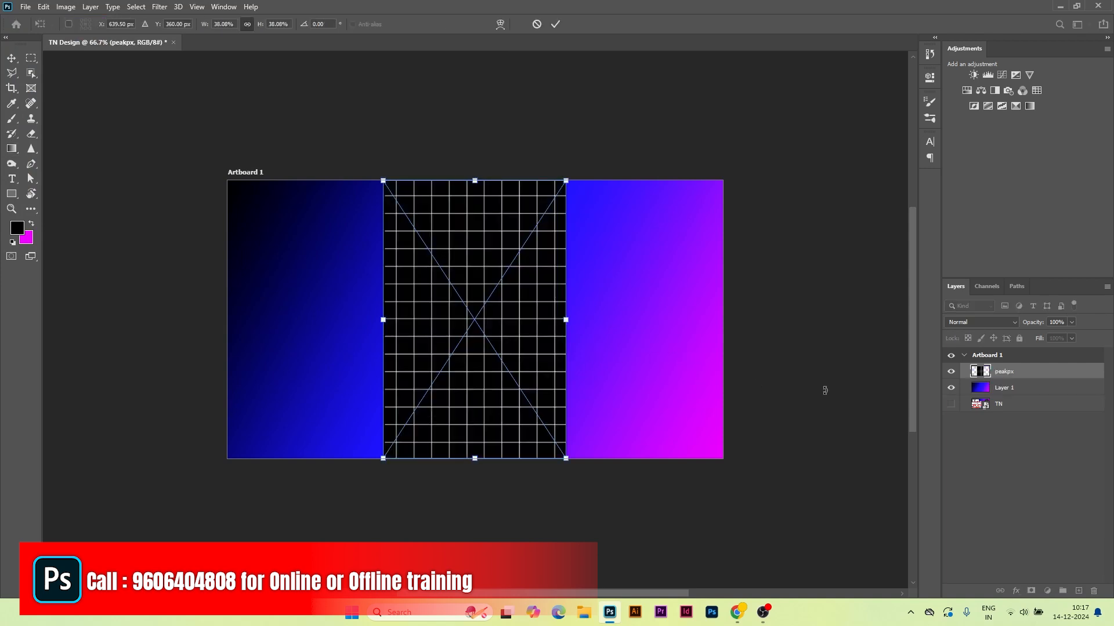
left_click_drag(584, 176, 355, 240)
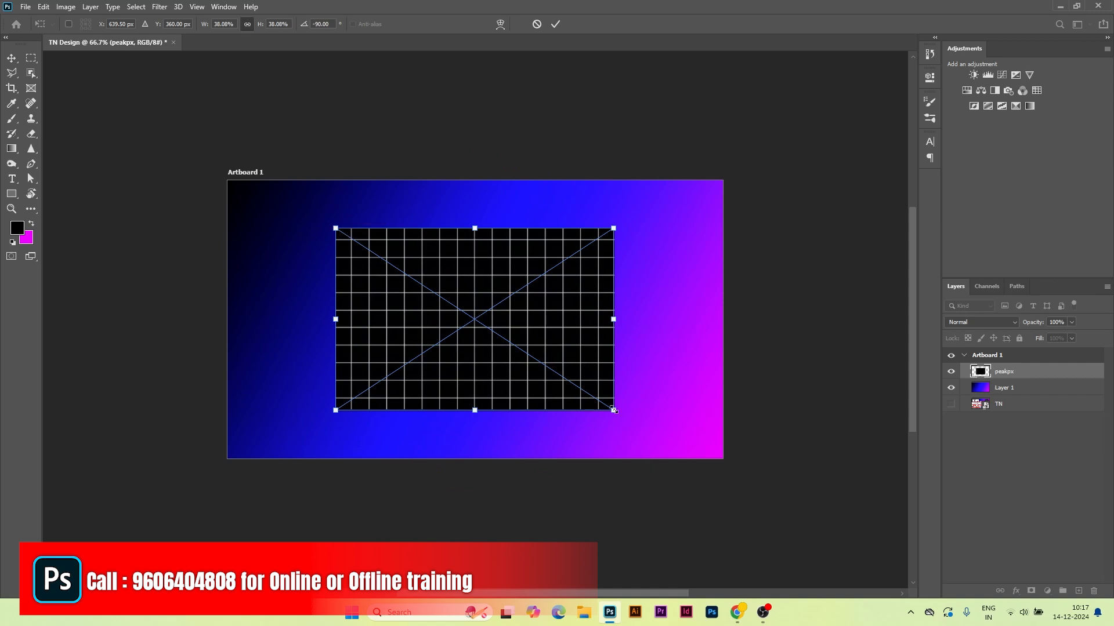
left_click_drag(613, 410, 750, 438)
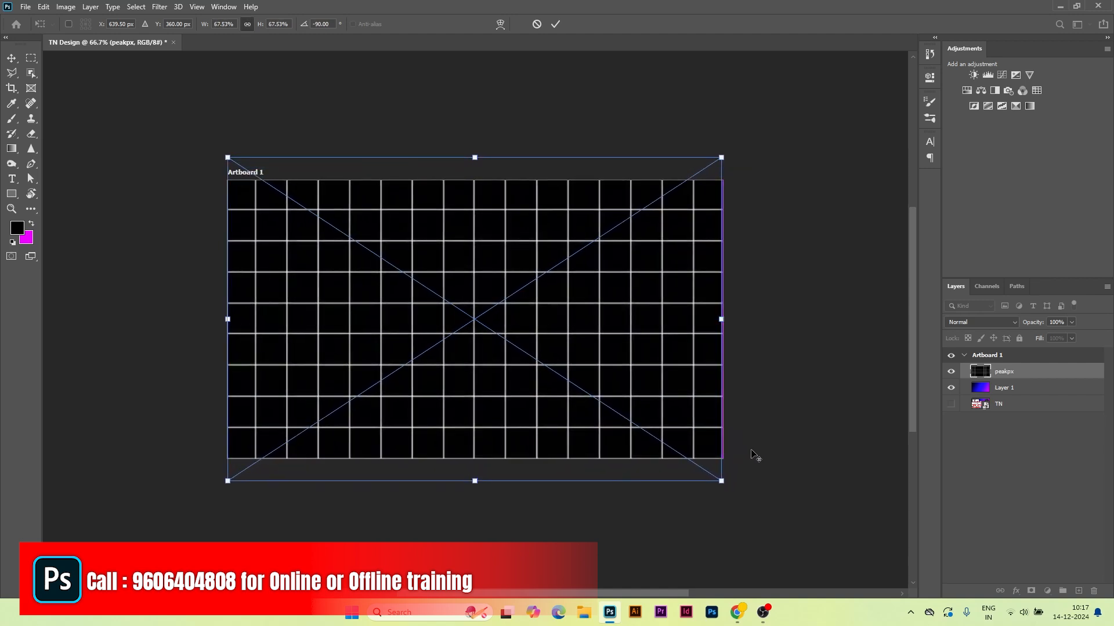
left_click(555, 24)
key("g")
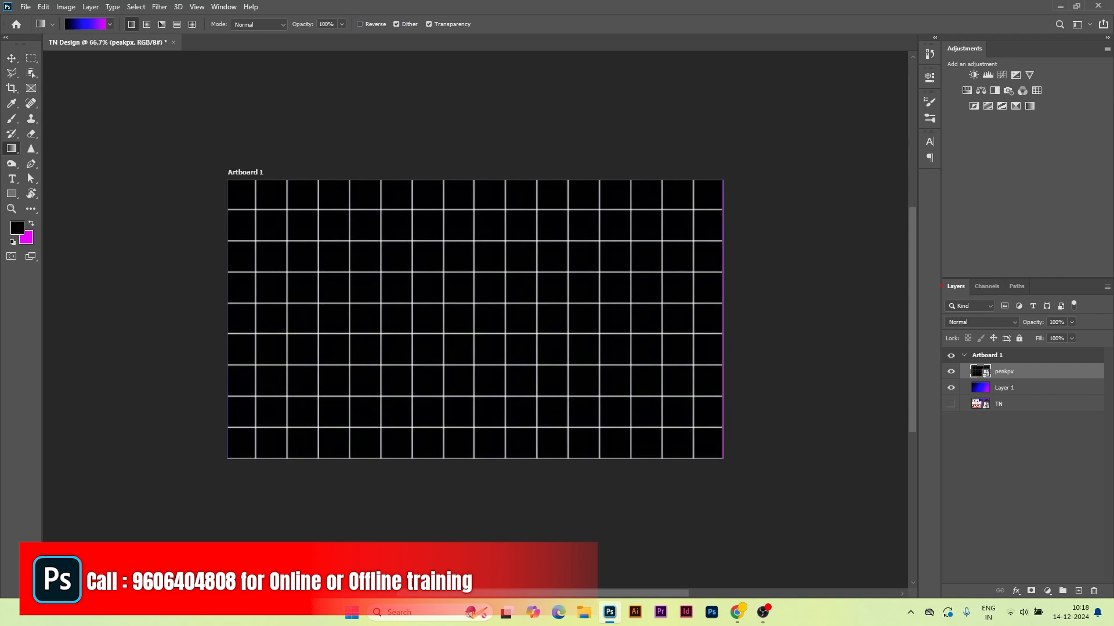
Step: Set the peakpx grid layer's blend mode to Screen after briefly comparing it with Normal
left_click(1011, 321)
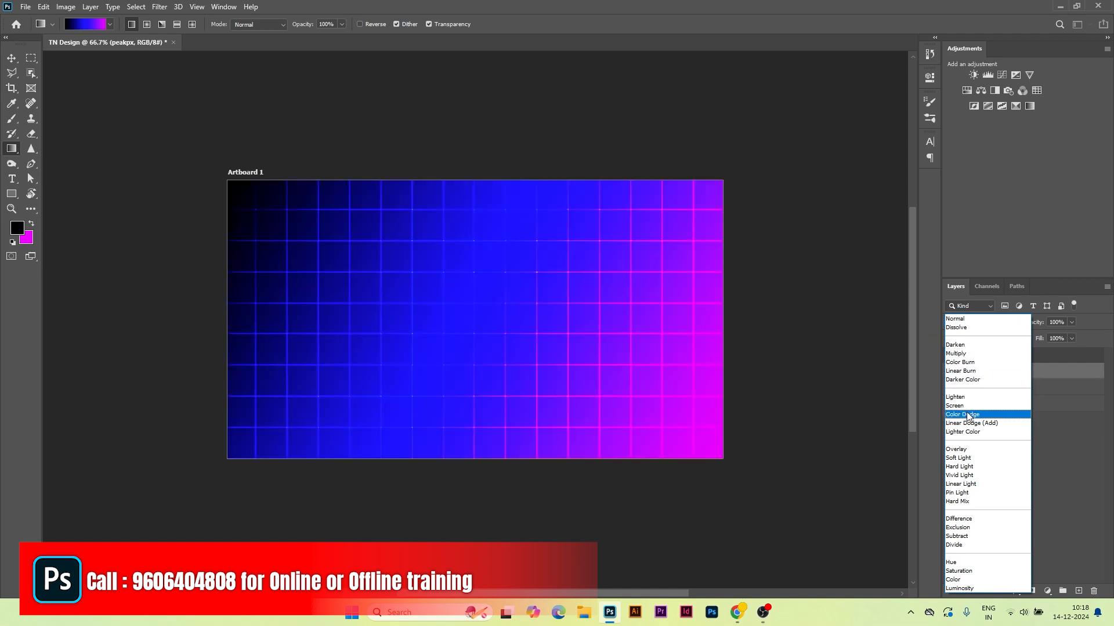
left_click(957, 405)
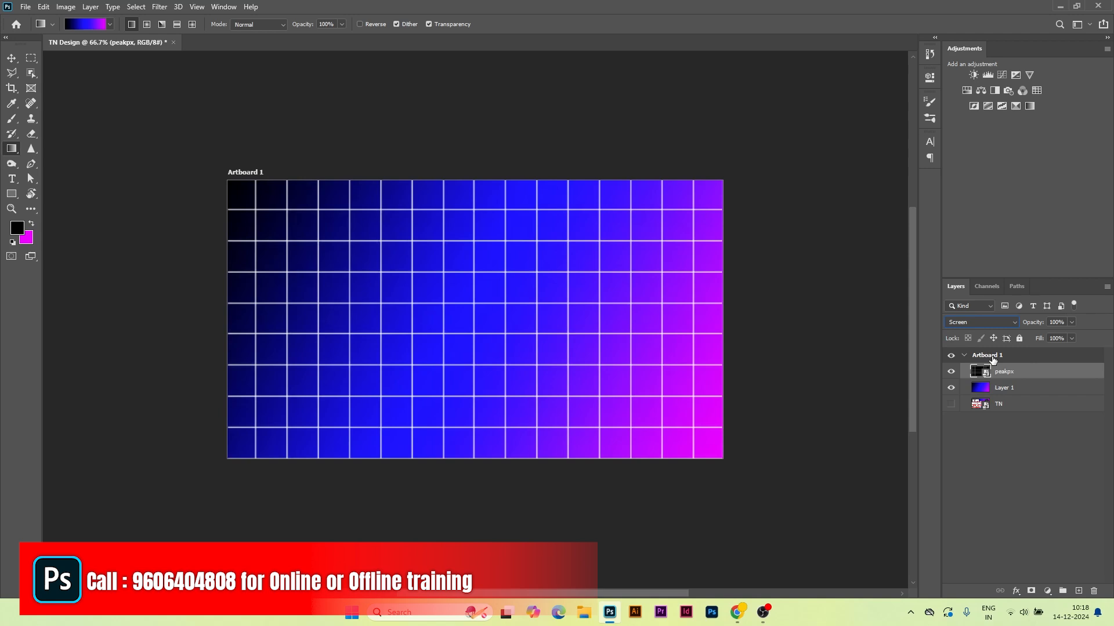
left_click(981, 322)
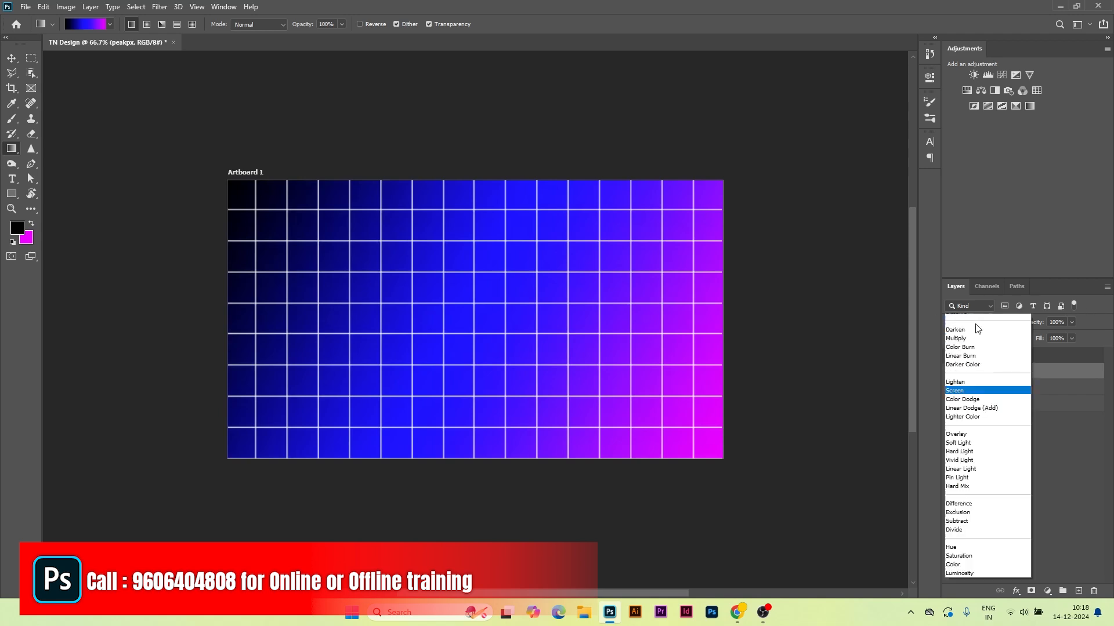
left_click(966, 318)
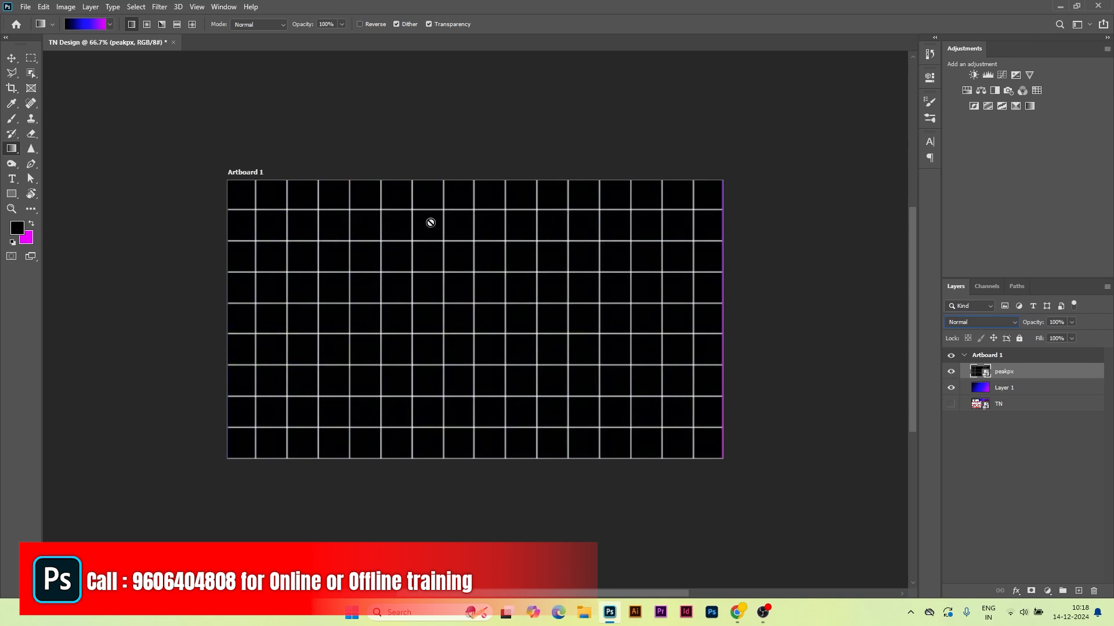
left_click(986, 323)
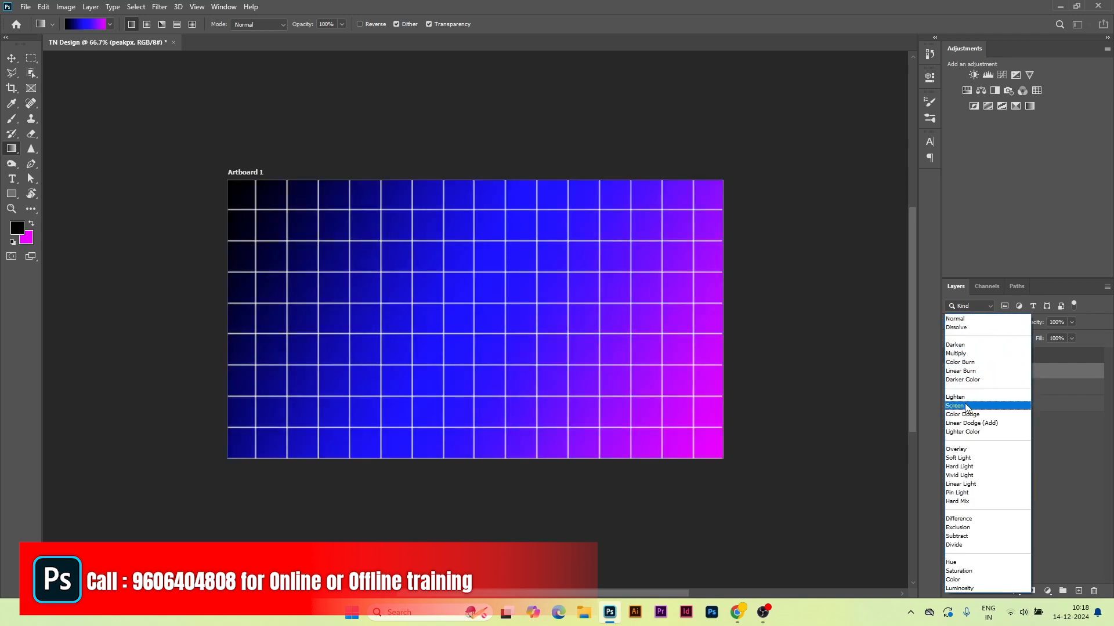
left_click(955, 405)
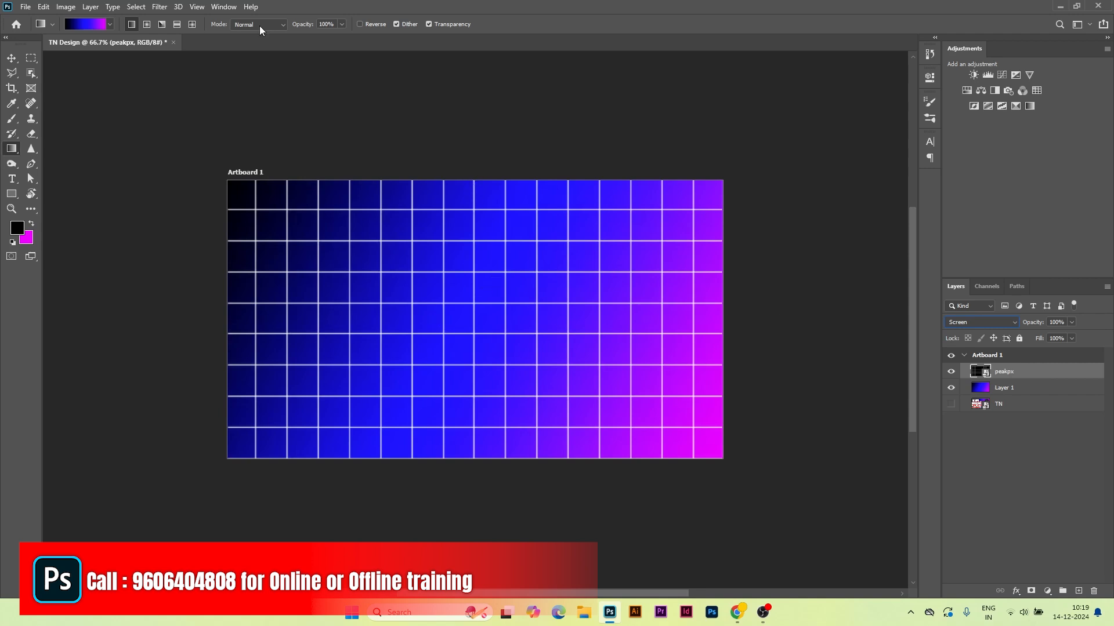
Step: Apply a Gaussian Blur of radius 2 pixels to the peakpx grid layer
left_click(160, 6)
mouse_move(174, 137)
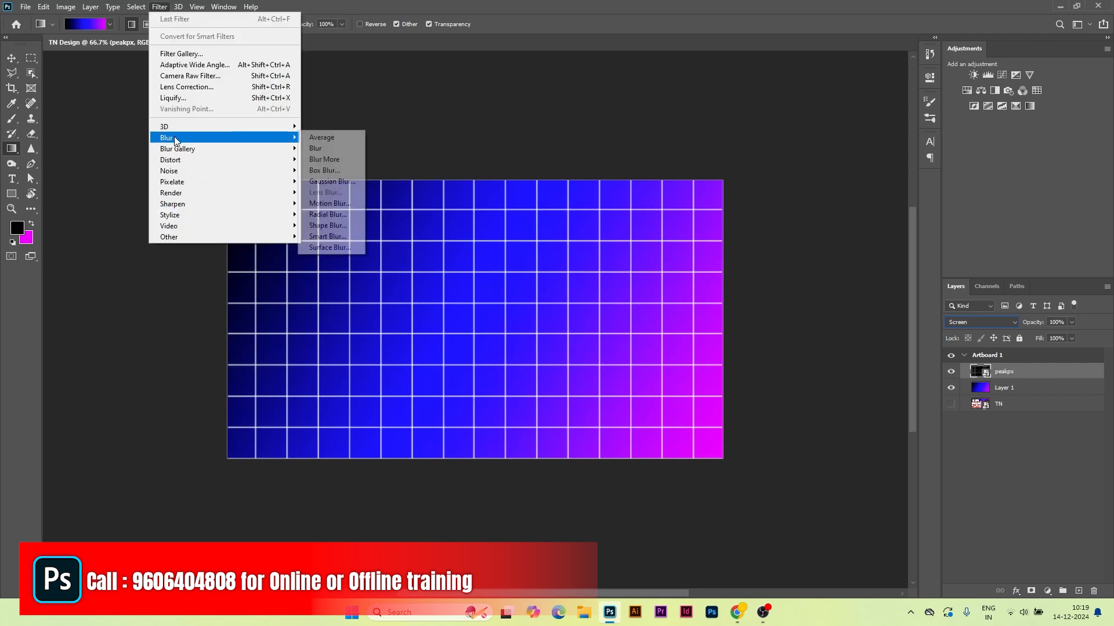
left_click(325, 181)
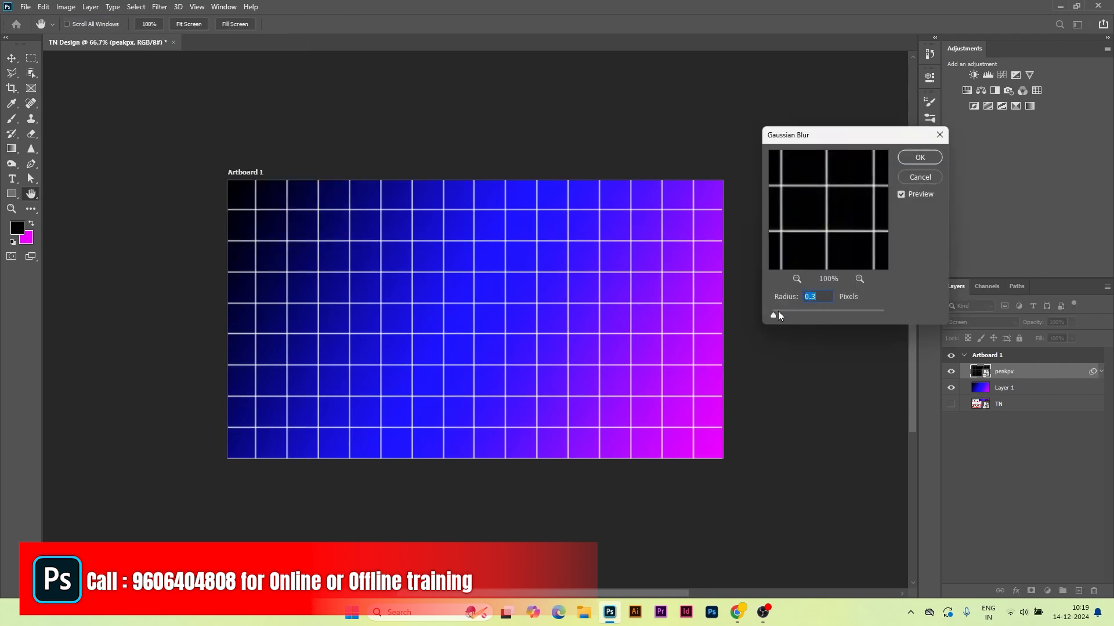
left_click_drag(774, 316, 783, 316)
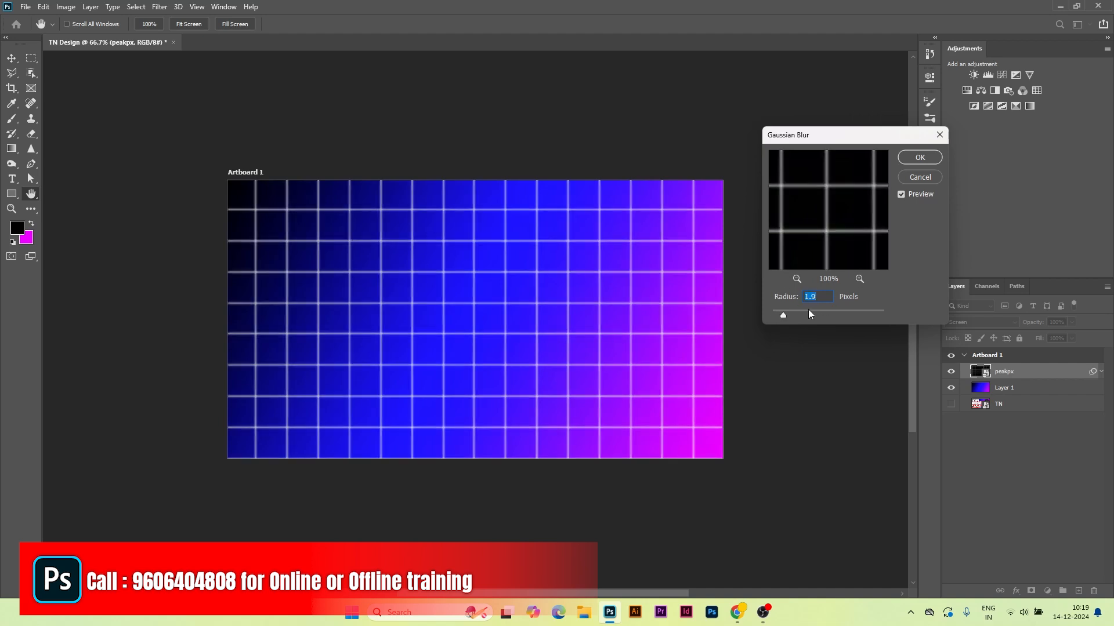
type("2")
left_click(911, 155)
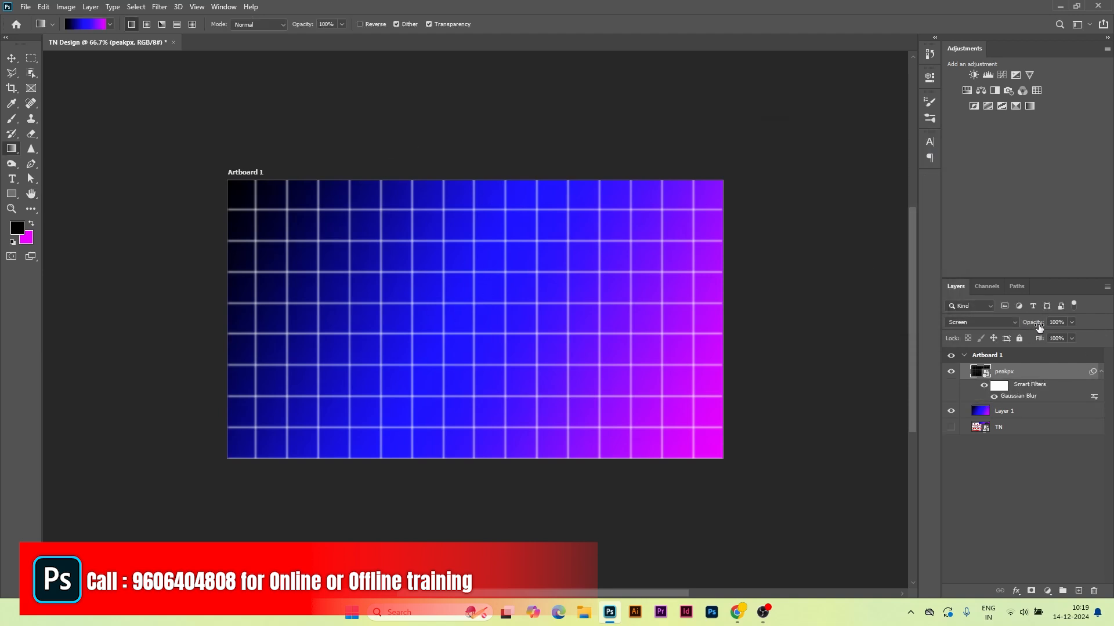
Step: Lower the peakpx grid layer's opacity to 42%
left_click_drag(1026, 278, 1017, 142)
left_click_drag(1071, 187, 1042, 207)
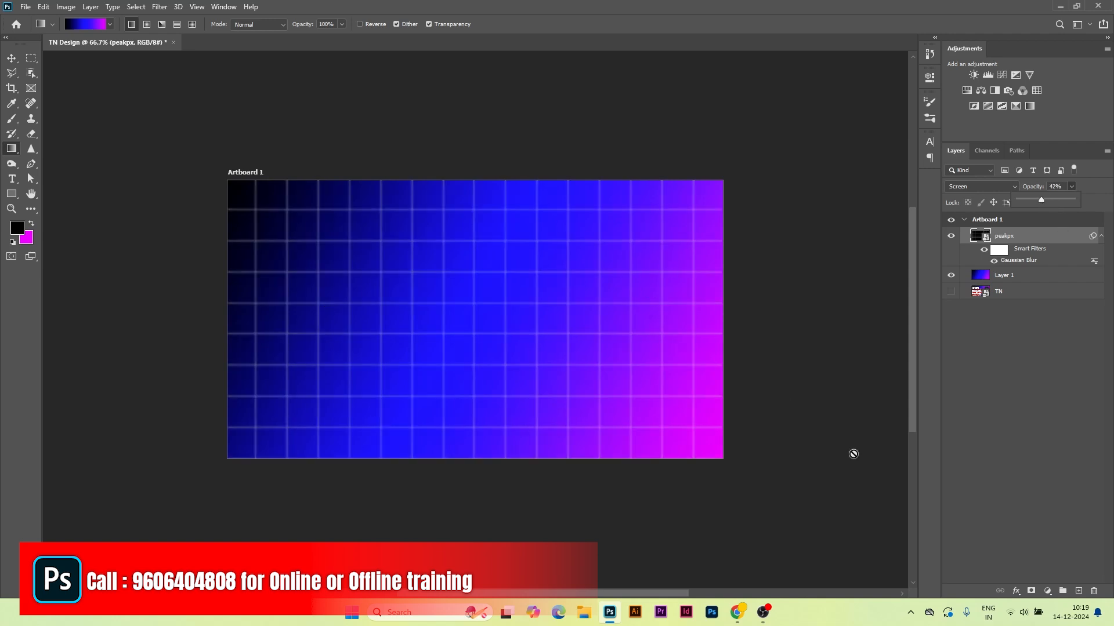
left_click(26, 7)
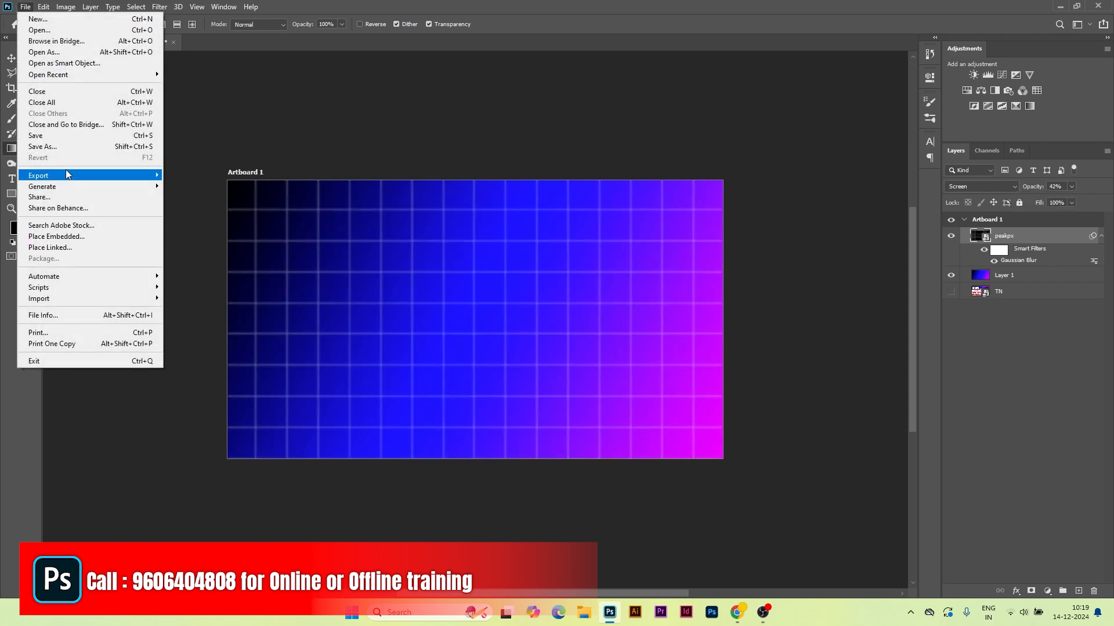
Step: Place the IMG_20241213_171235 photo embedded onto the artboard and commit it
left_click(63, 236)
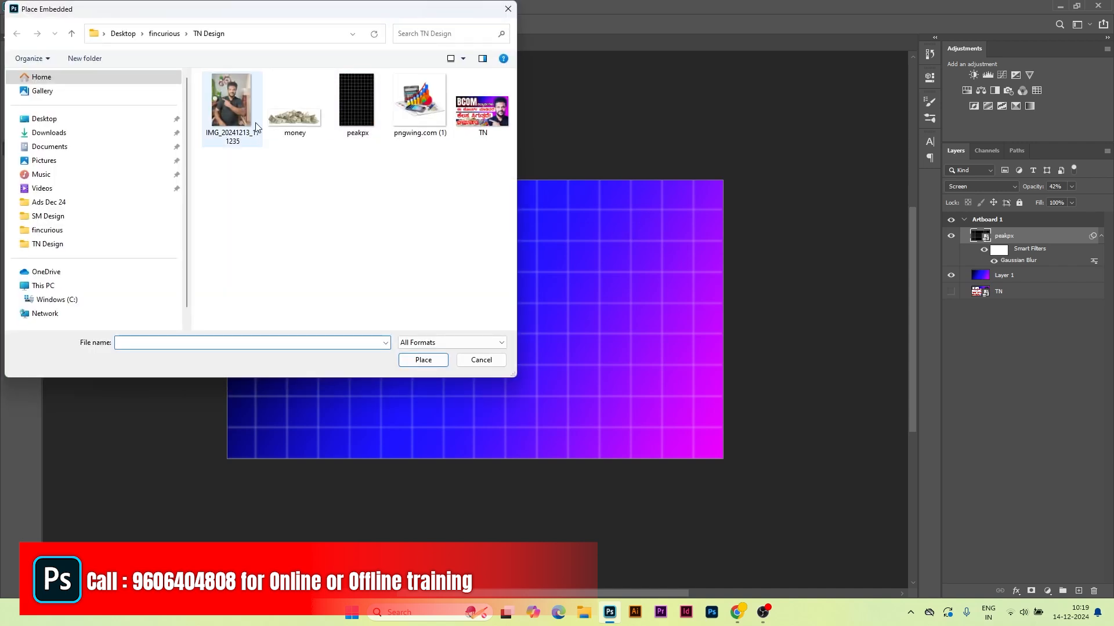
left_click(234, 107)
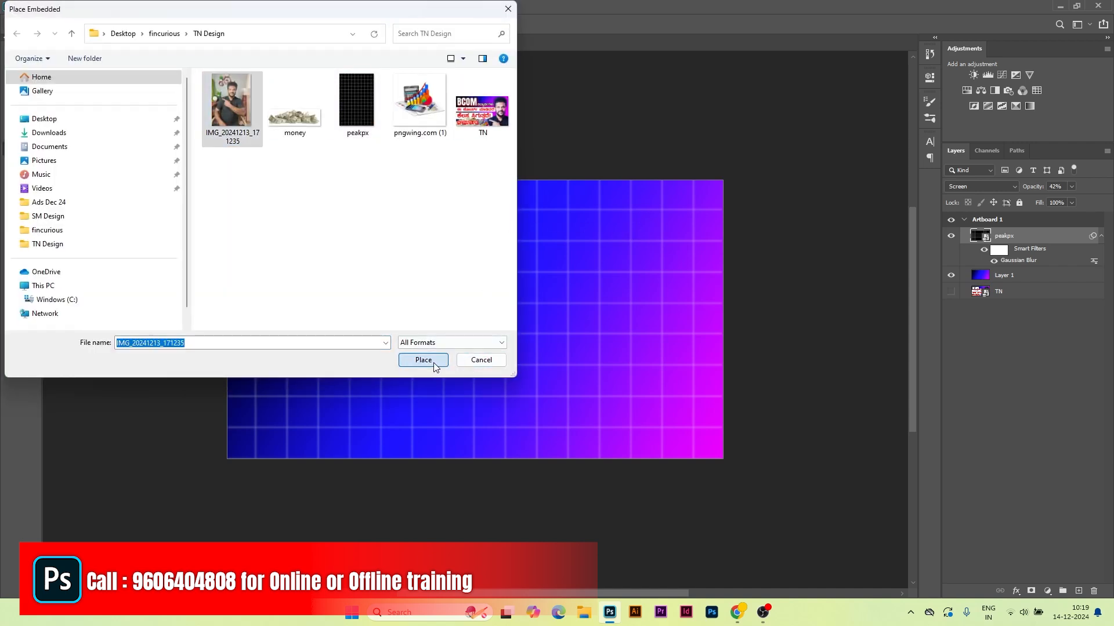
left_click(433, 363)
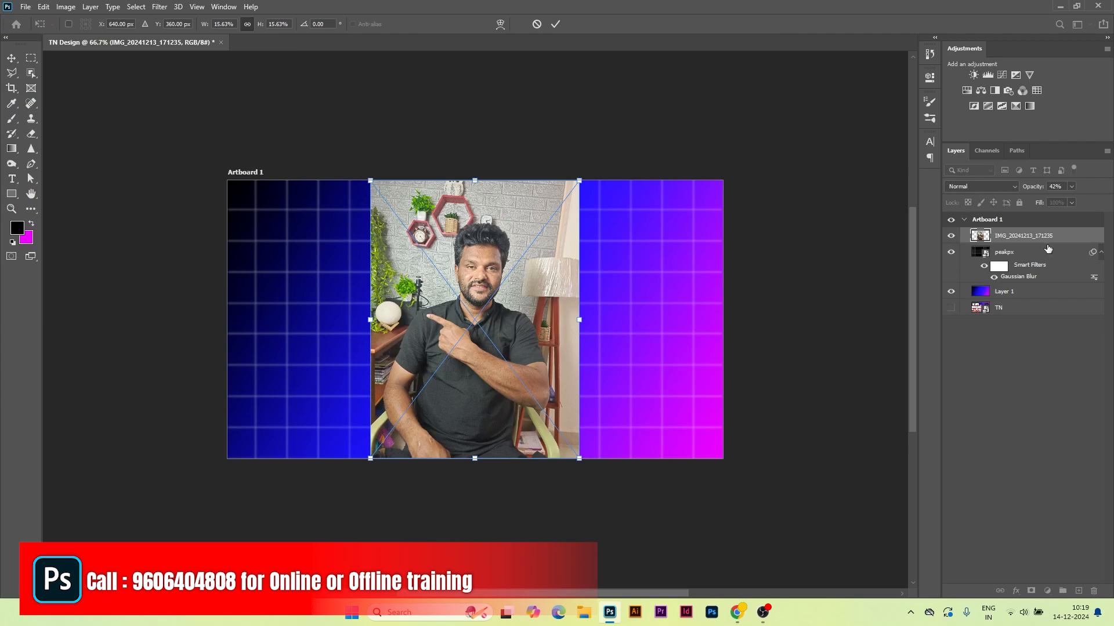
key("Return")
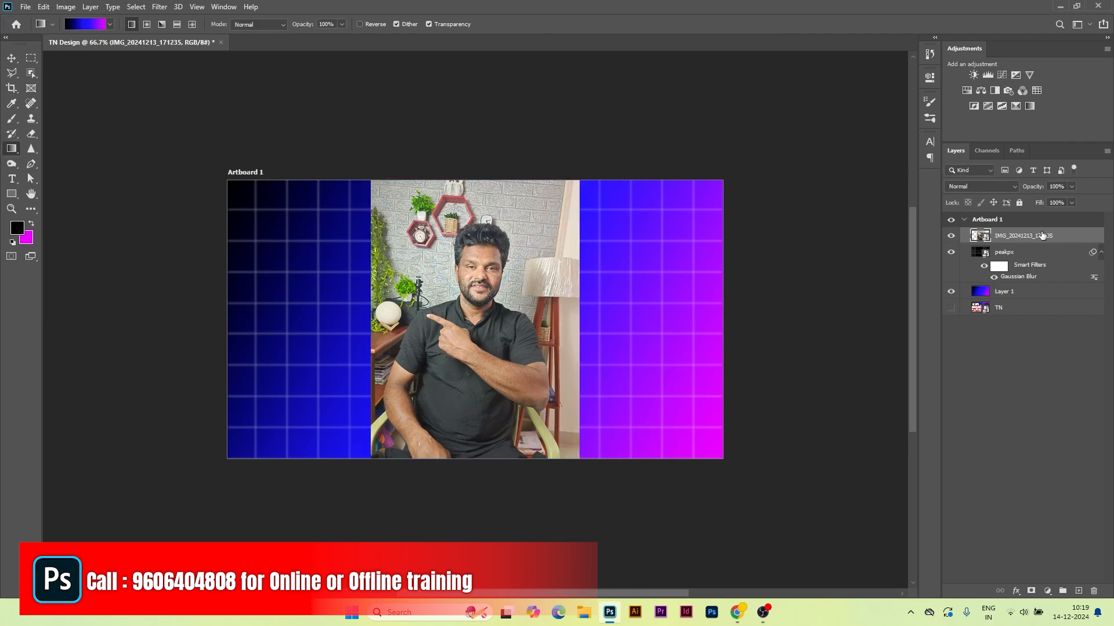
Step: Convert the photo layer to a smart object and open its contents
right_click(1072, 243)
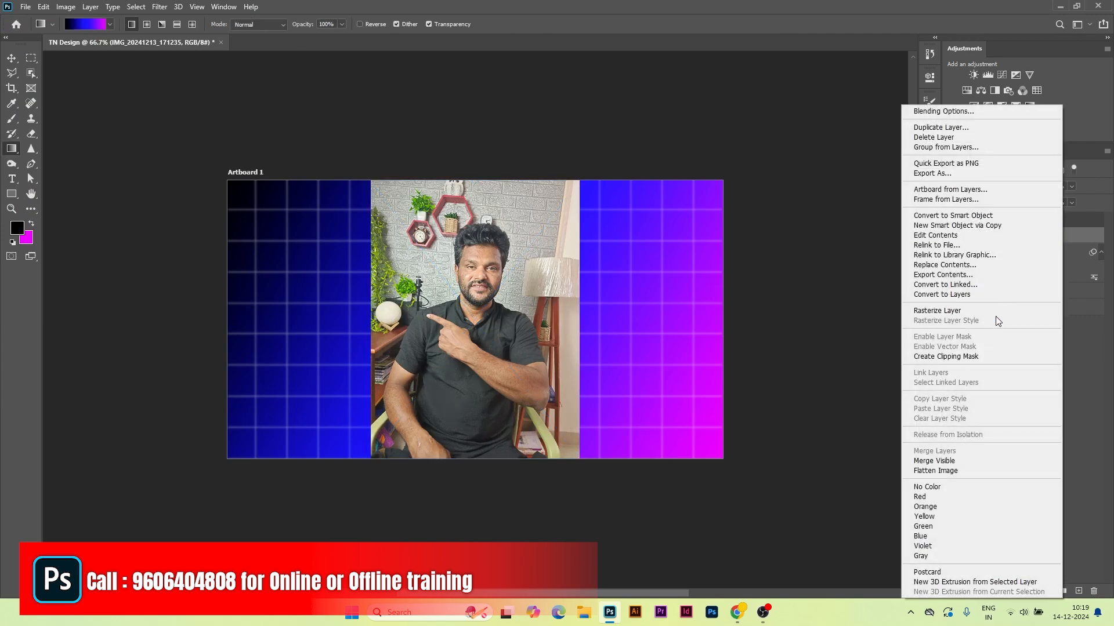
left_click(987, 219)
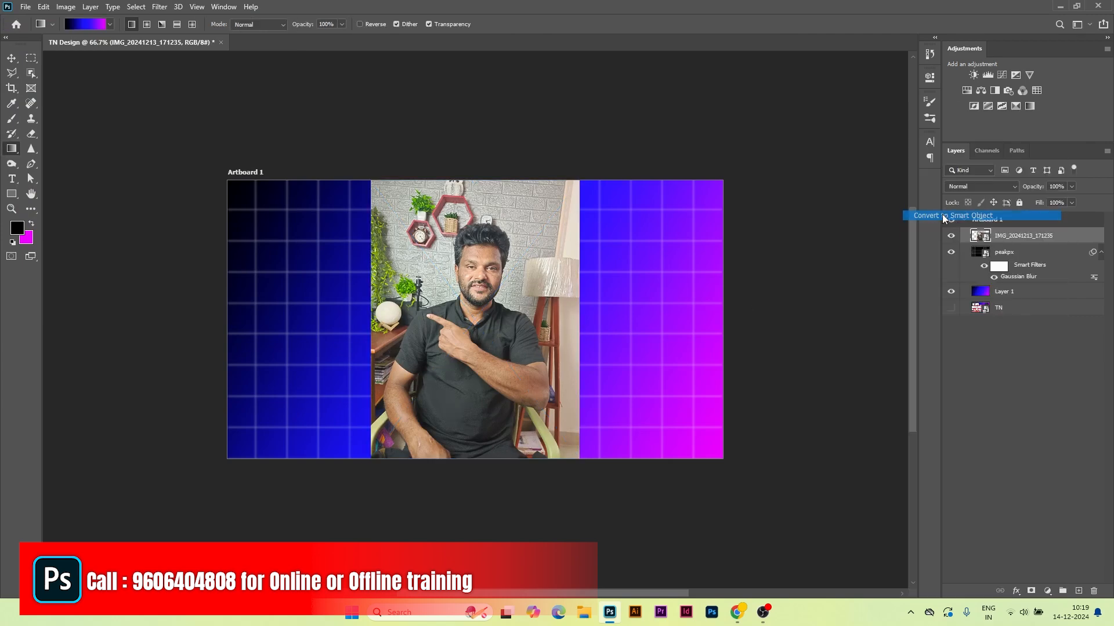
double_click(983, 241)
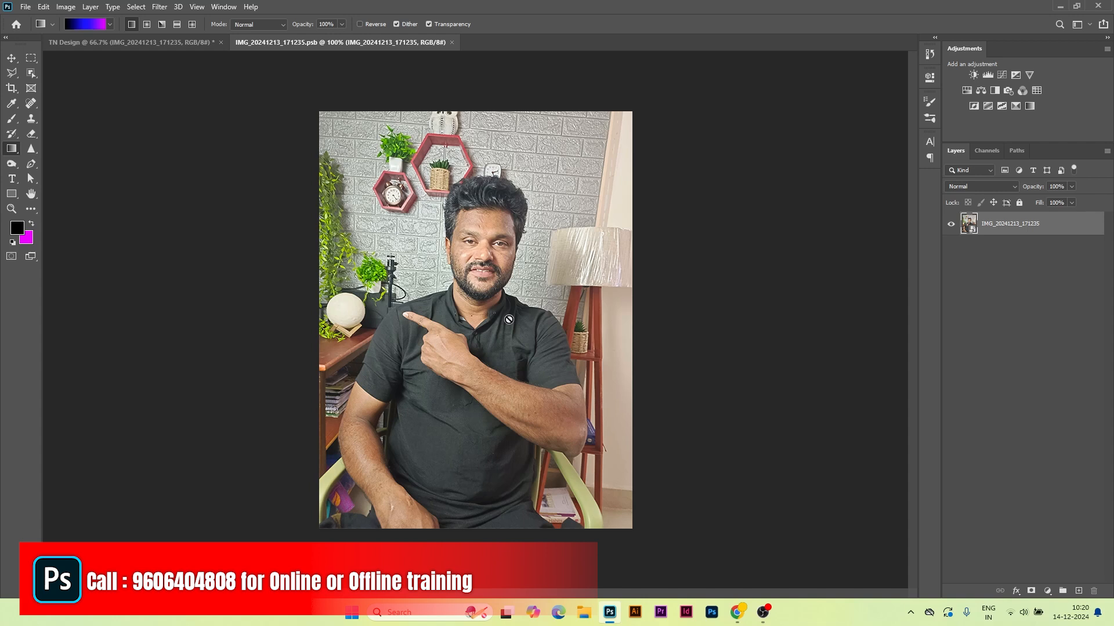
Step: Straighten the photo with the Crop tool's straighten line drawn along the tilted wall edge
left_click(11, 90)
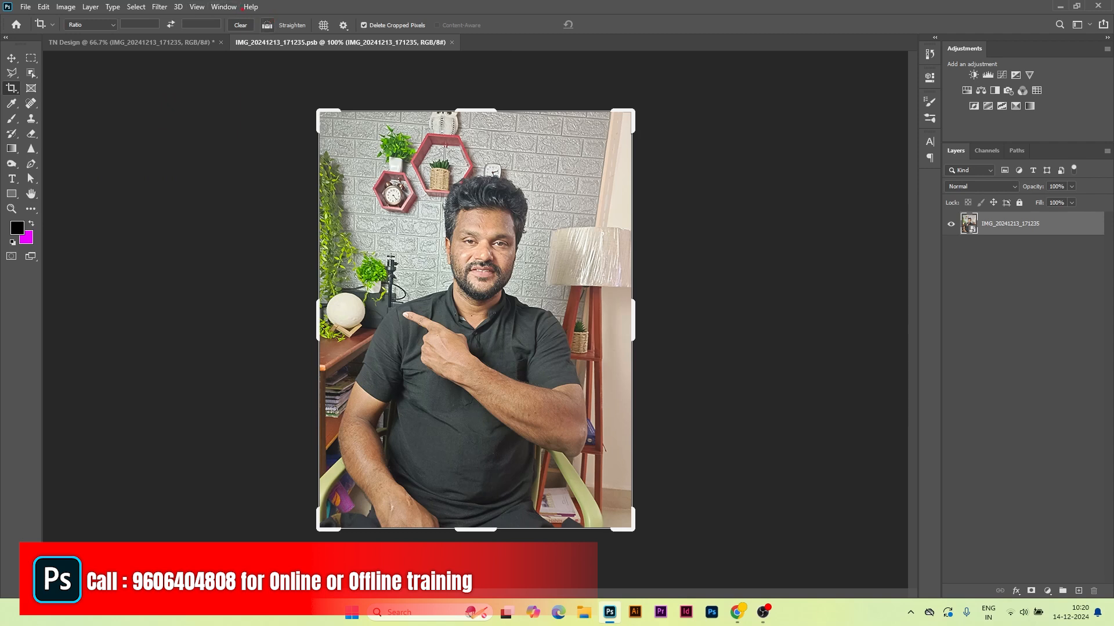
left_click(267, 26)
key("ctrl+equal")
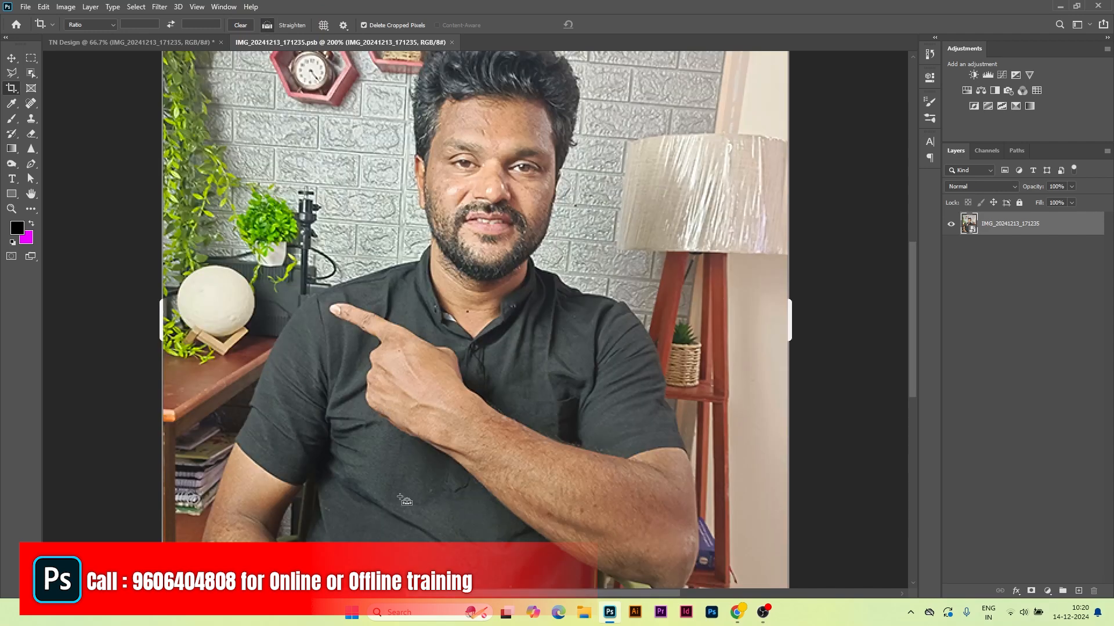
left_click_drag(673, 351, 554, 512)
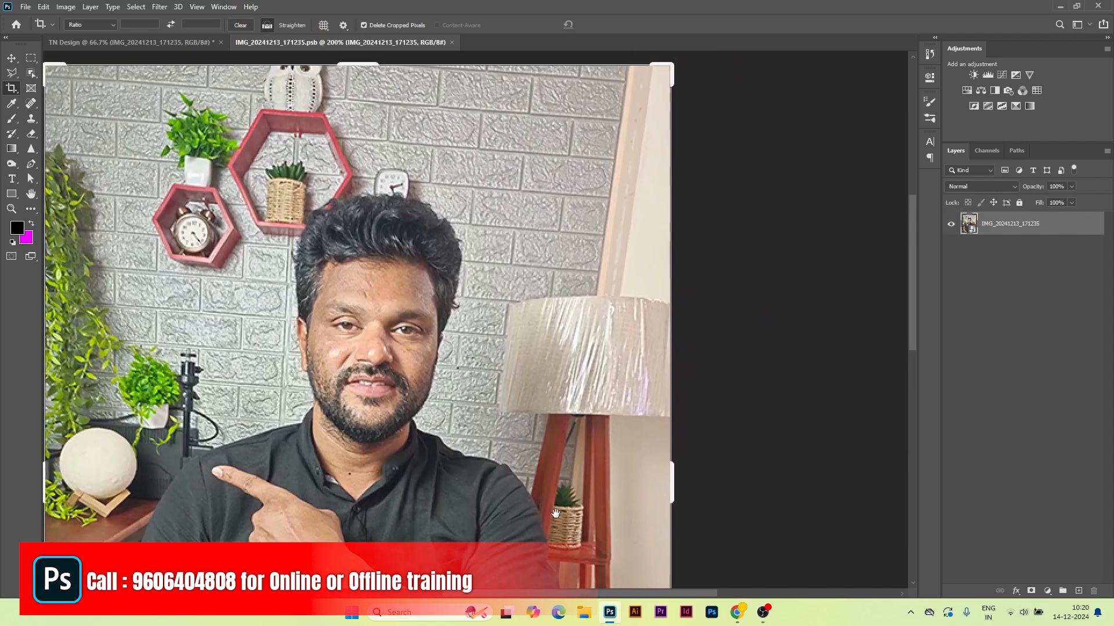
left_click_drag(583, 341, 570, 364)
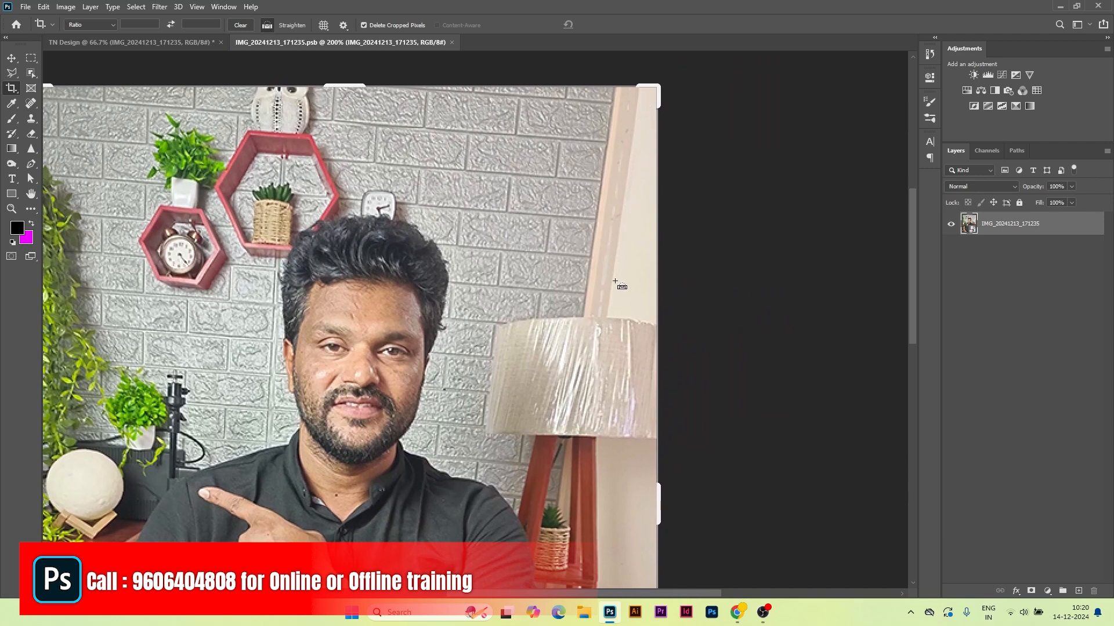
left_click_drag(606, 314, 631, 133)
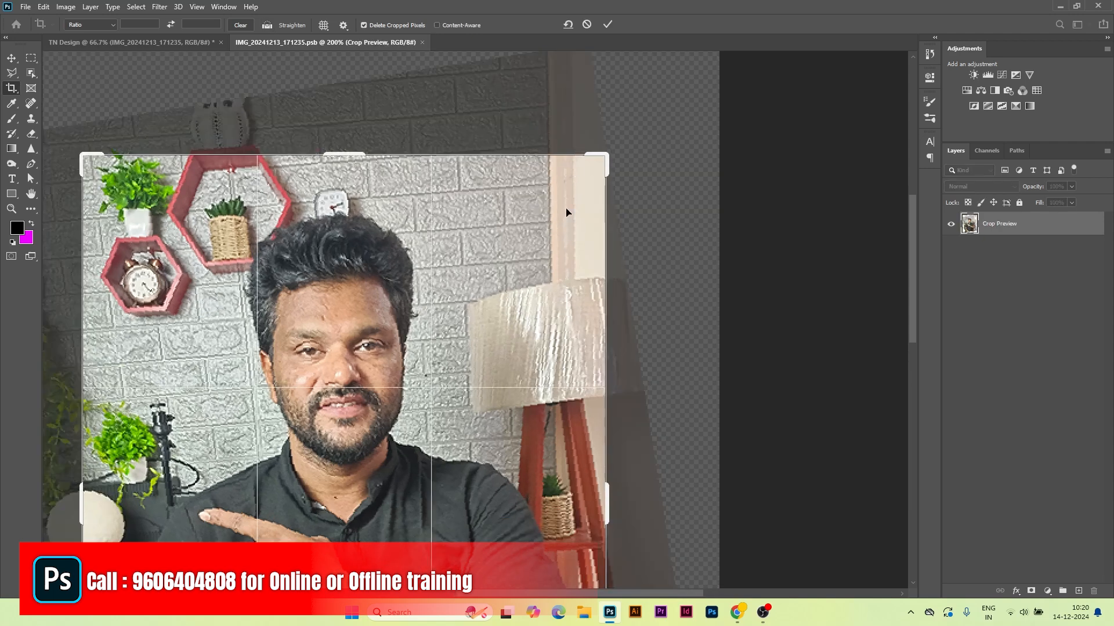
Step: Tighten the crop's top, bottom and left edges around the person and commit it
key("ctrl+minus")
key("ctrl+minus")
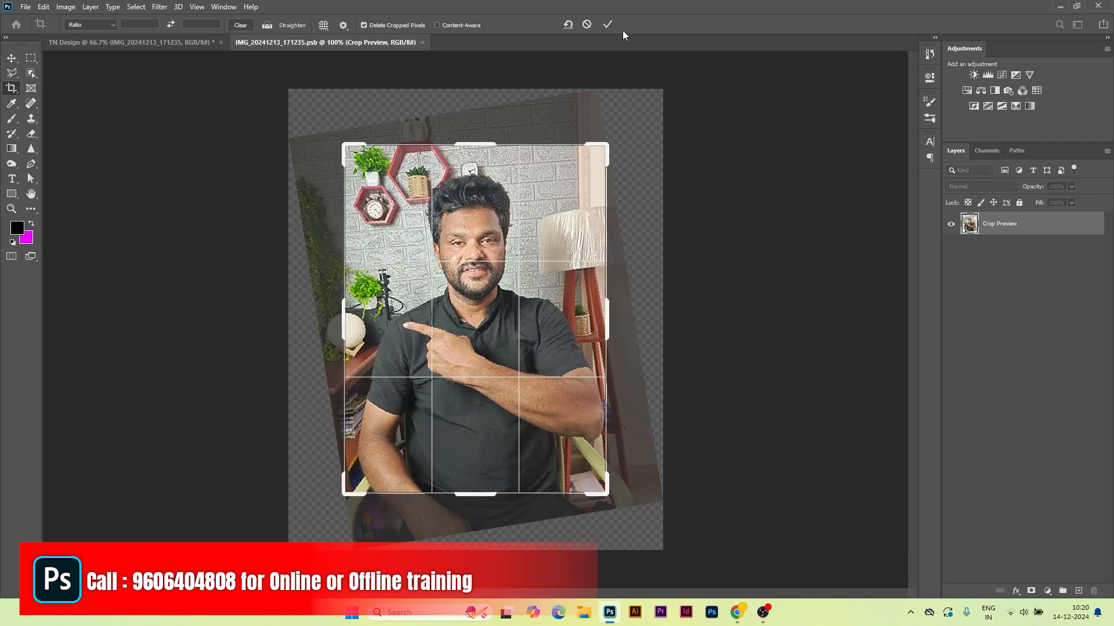
key("ctrl+plus")
key("ctrl+plus")
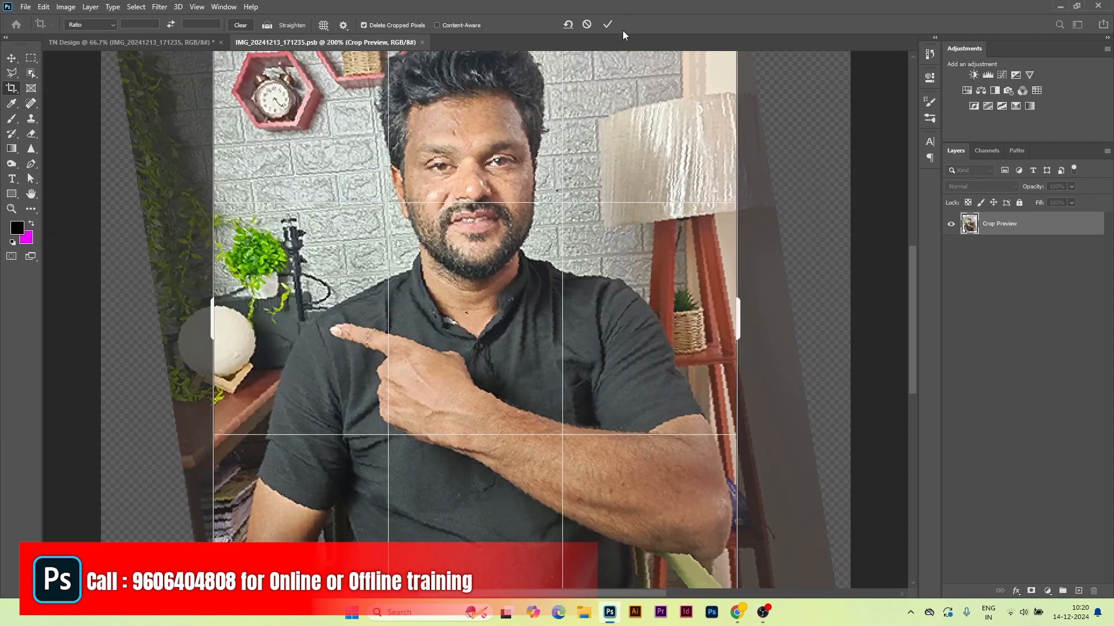
key("ctrl+minus")
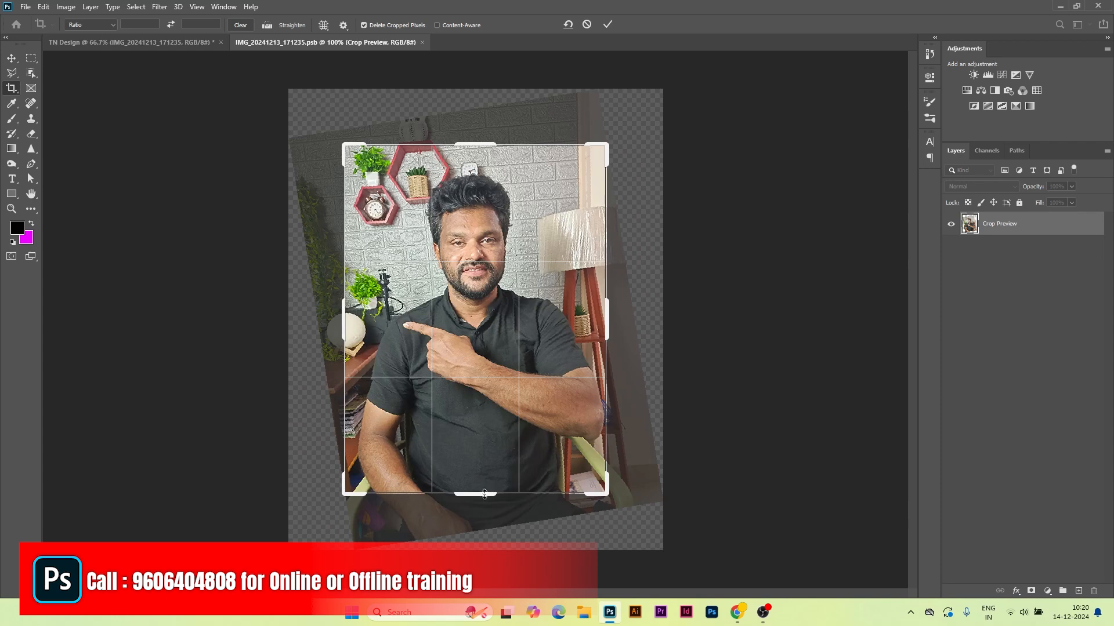
left_click_drag(473, 493, 473, 471)
left_click_drag(469, 162, 470, 174)
left_click_drag(344, 335, 354, 335)
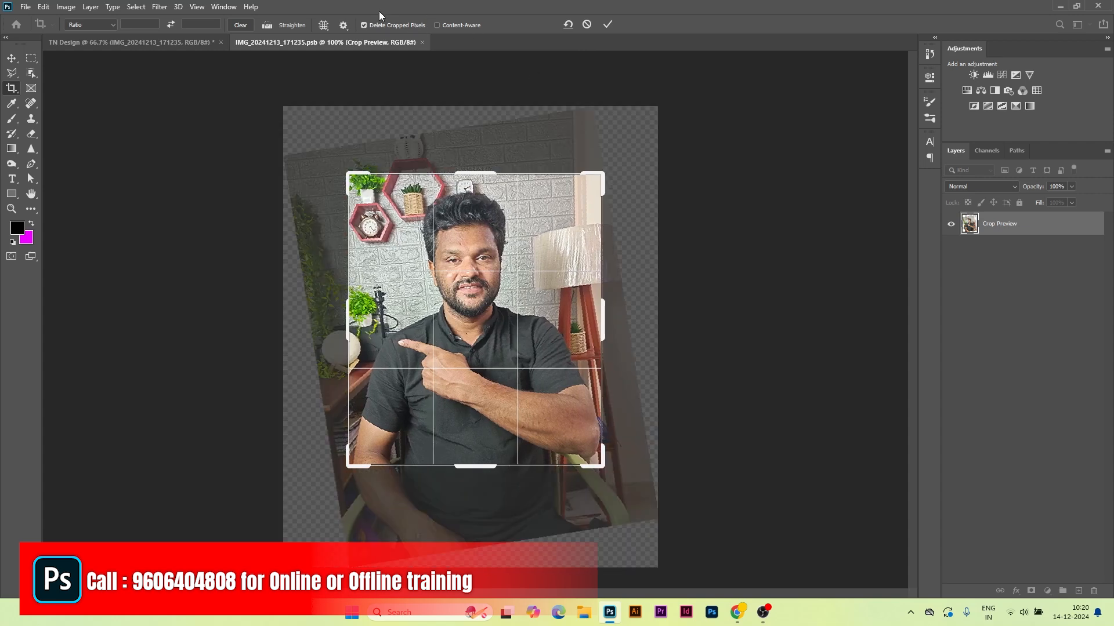
left_click(606, 24)
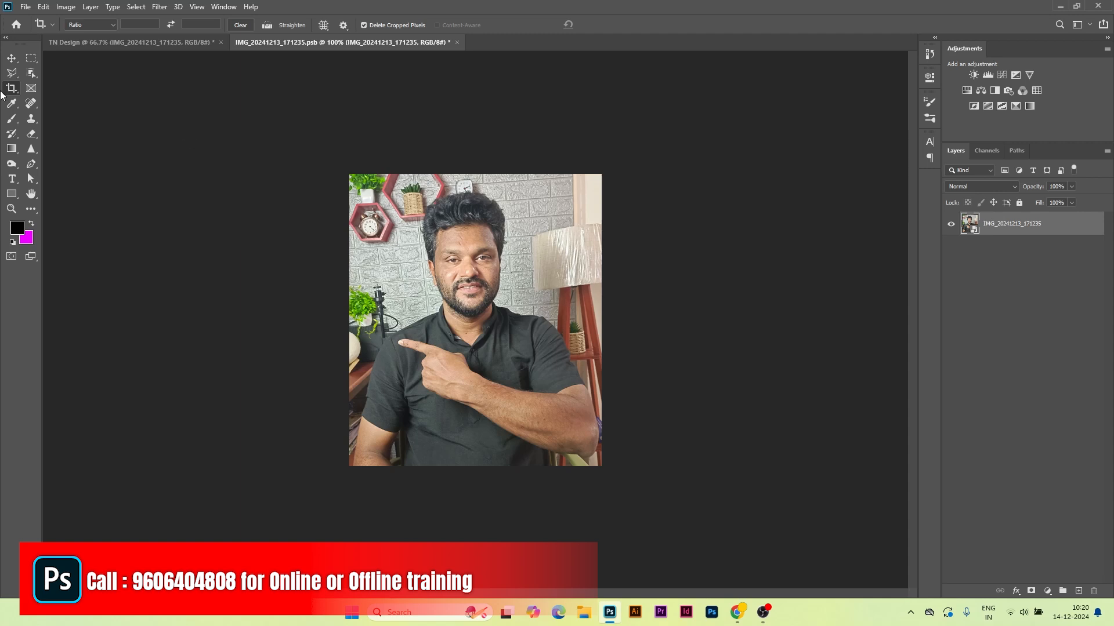
left_click(31, 72)
Step: Mask away the background around the selected person, save the smart object, and return to TN Design
left_click(87, 74)
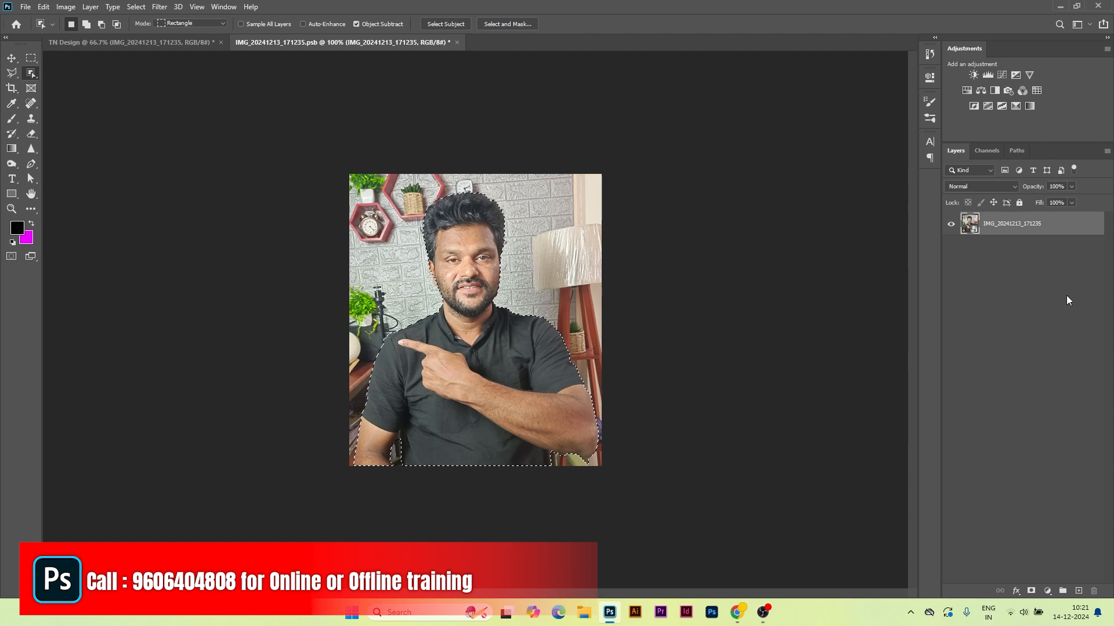
left_click(1031, 590)
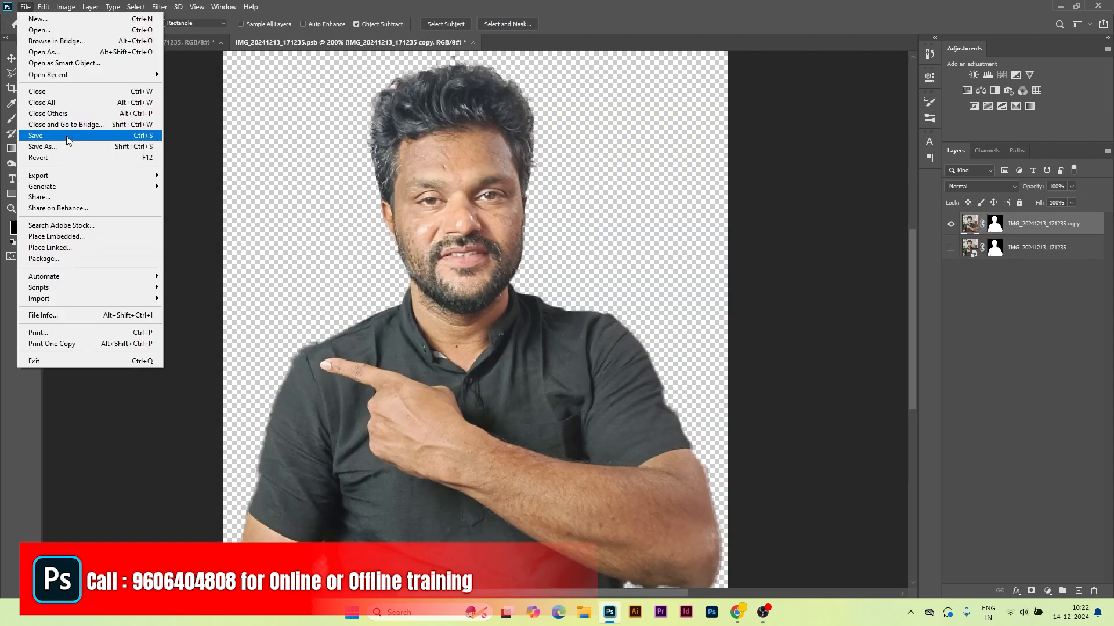
left_click(69, 135)
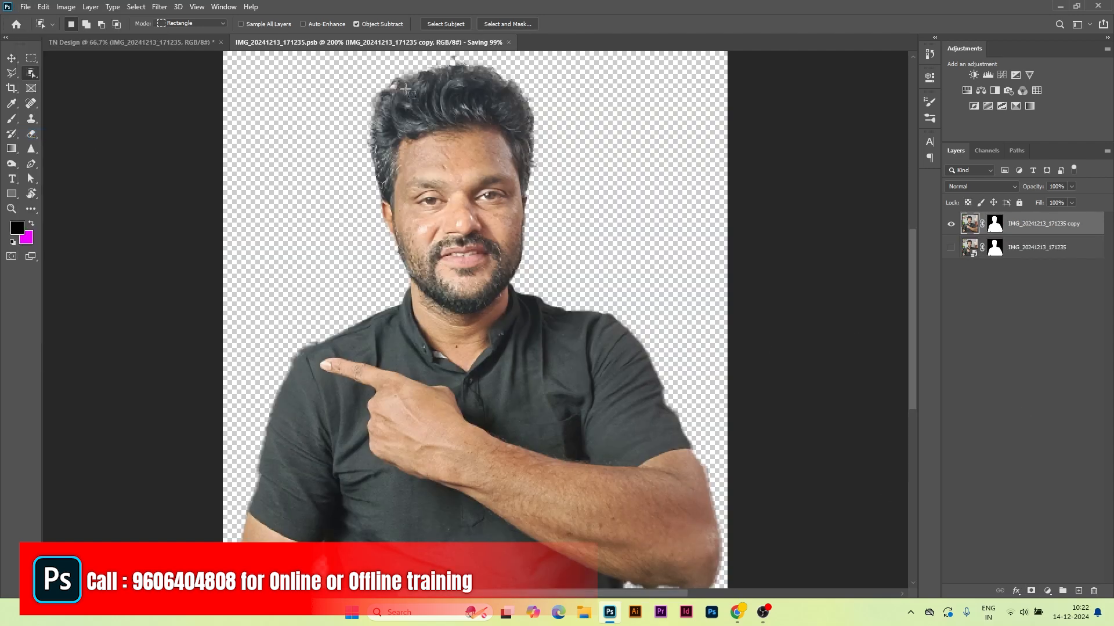
left_click(185, 43)
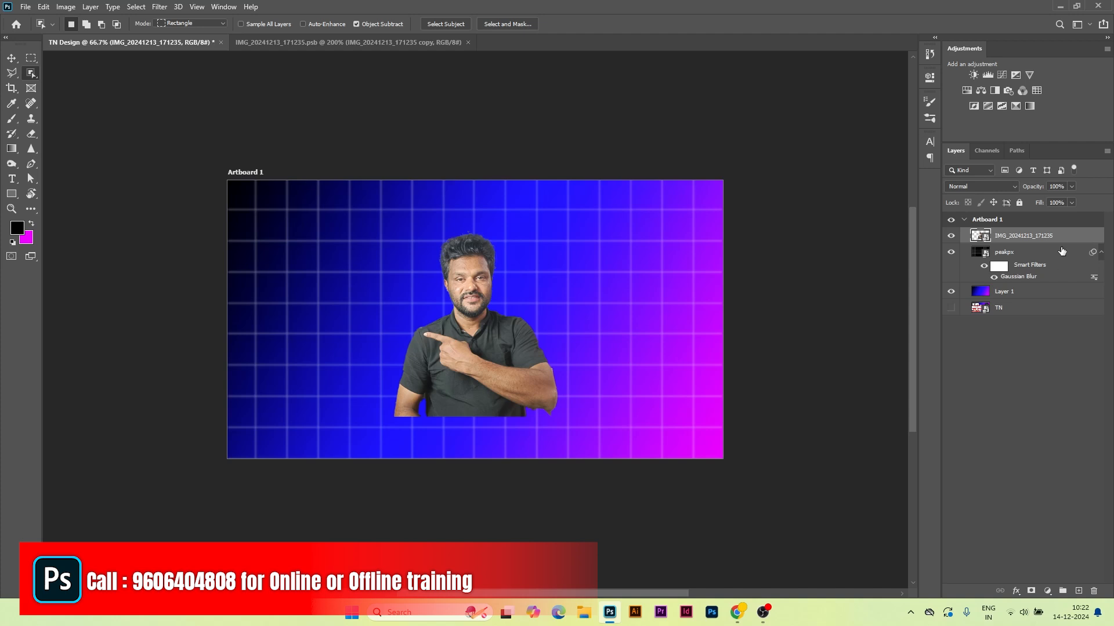
Step: Zoom the thumbnail to 200% and rasterize the person layer
key("ctrl+plus")
key("ctrl+plus")
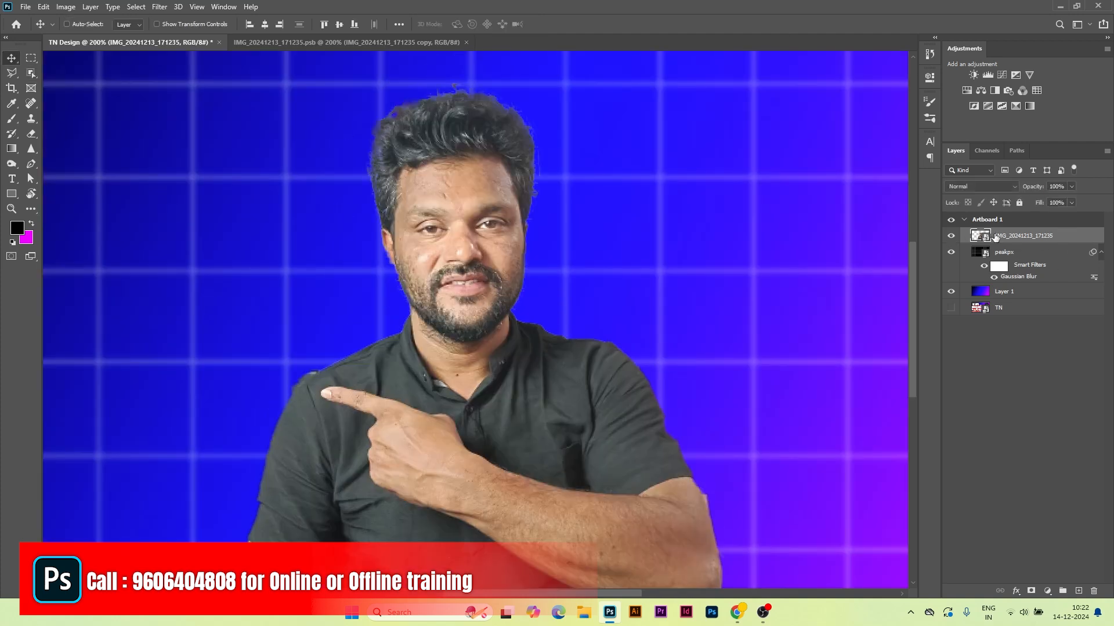
right_click(1062, 236)
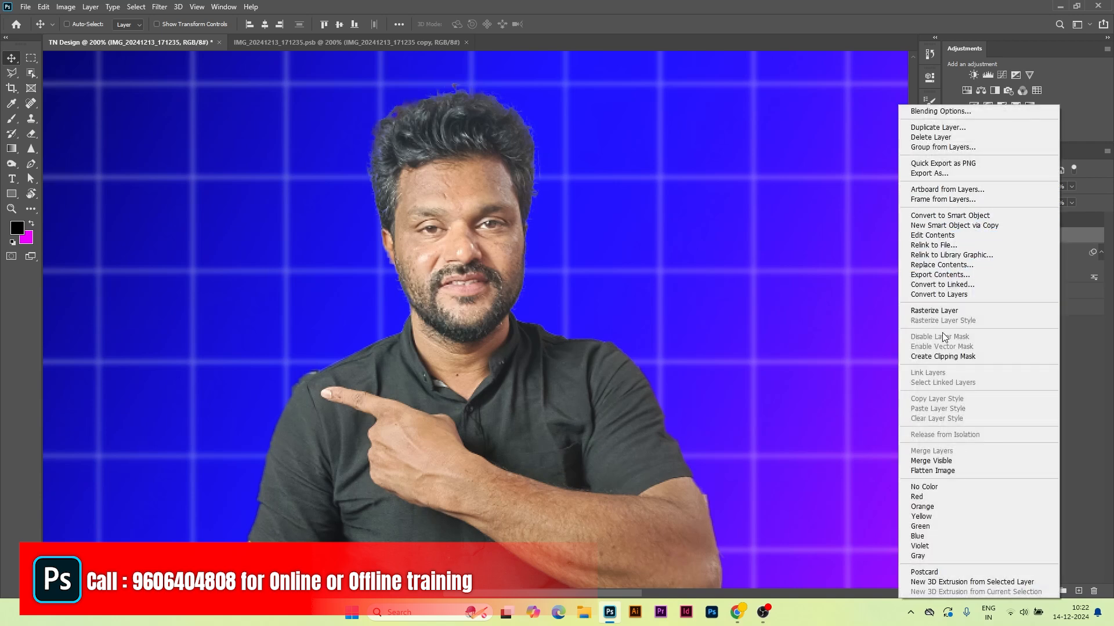
left_click(938, 311)
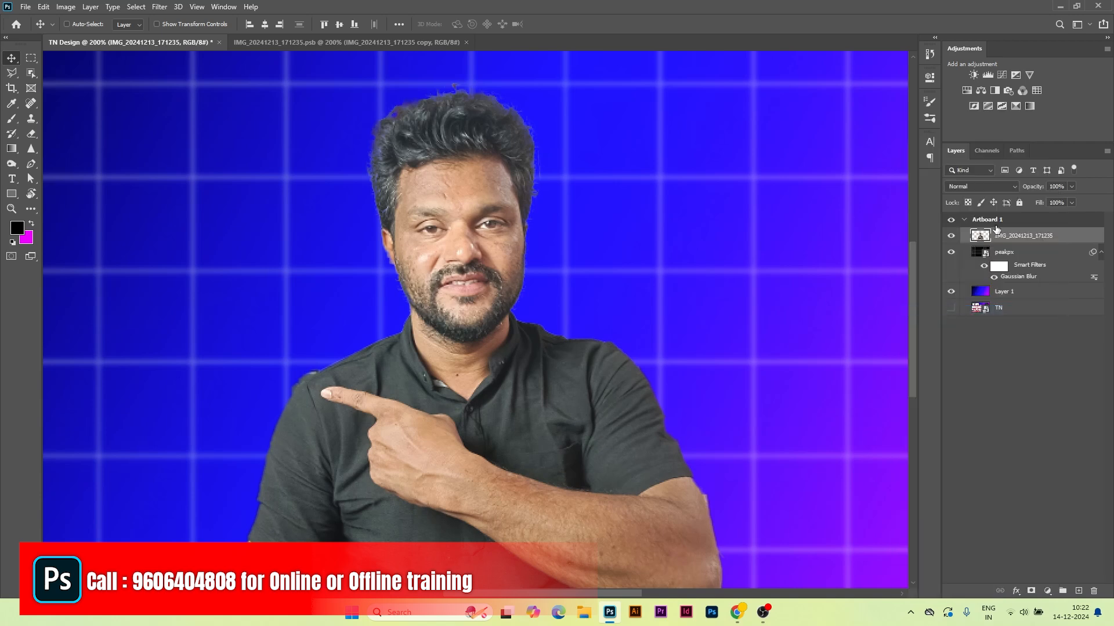
Step: Toggle the grid and gradient layers off and back on, then duplicate the person layer
left_click_drag(951, 254, 950, 292)
left_click(952, 237)
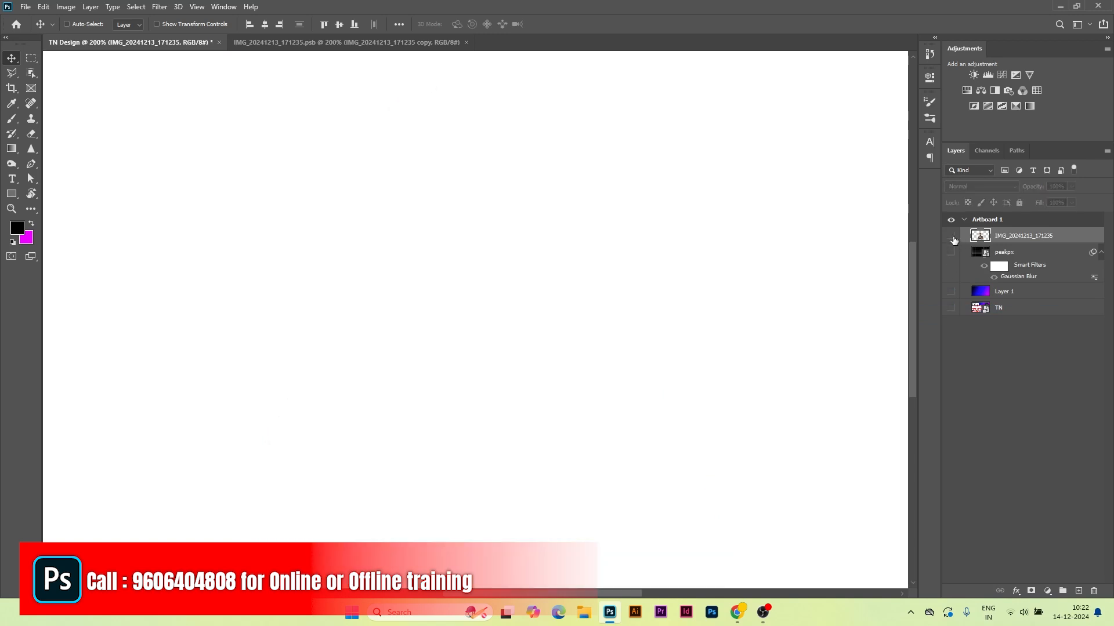
left_click(953, 238)
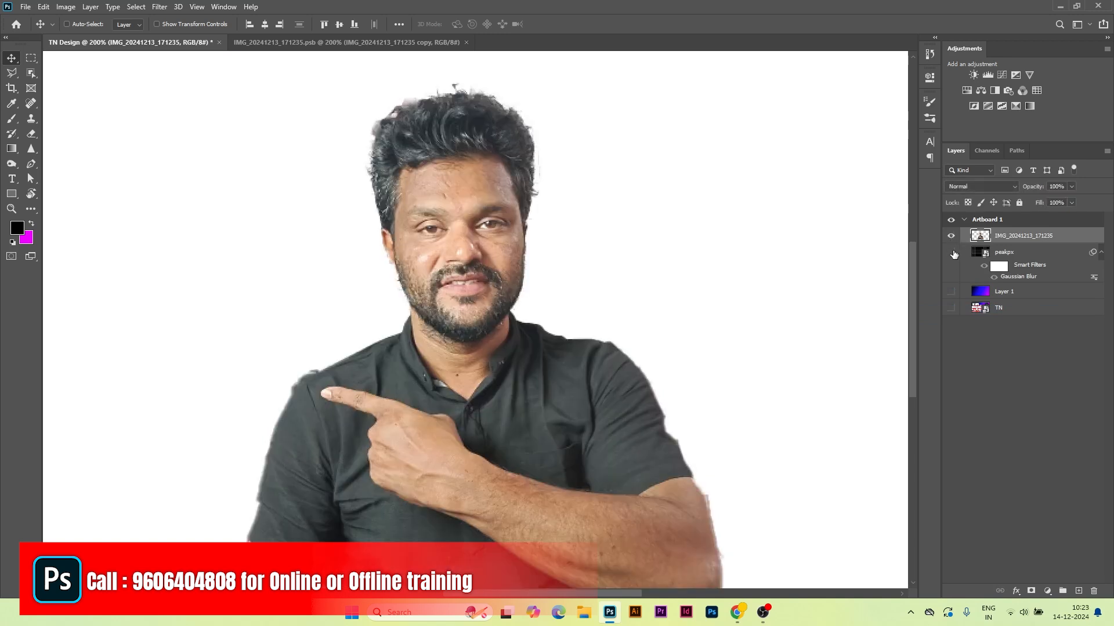
left_click_drag(954, 254, 951, 291)
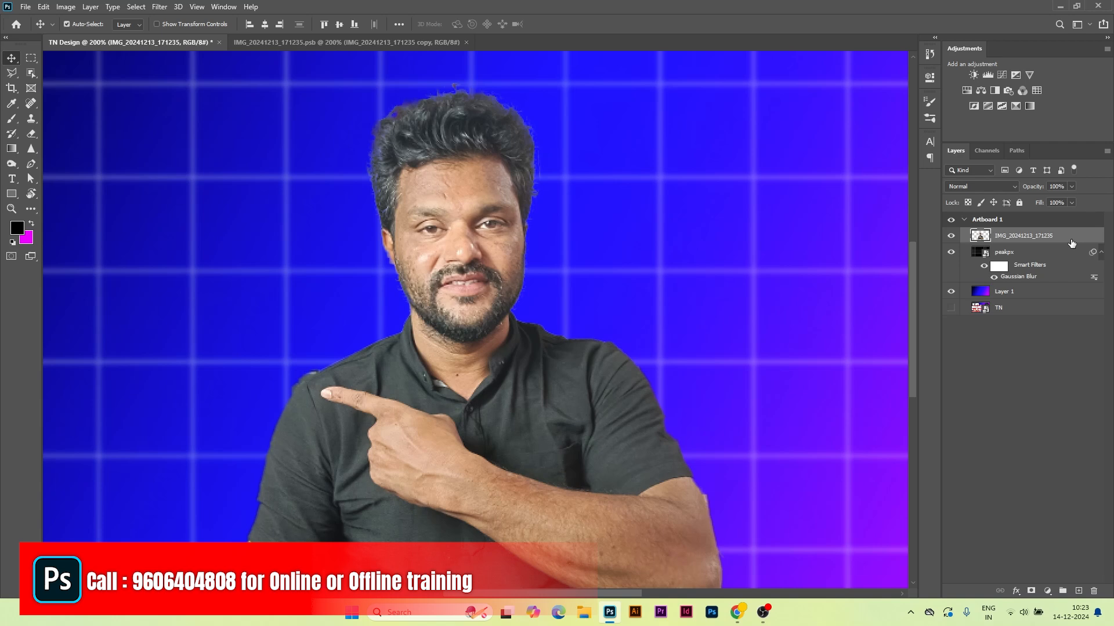
key("ctrl+j")
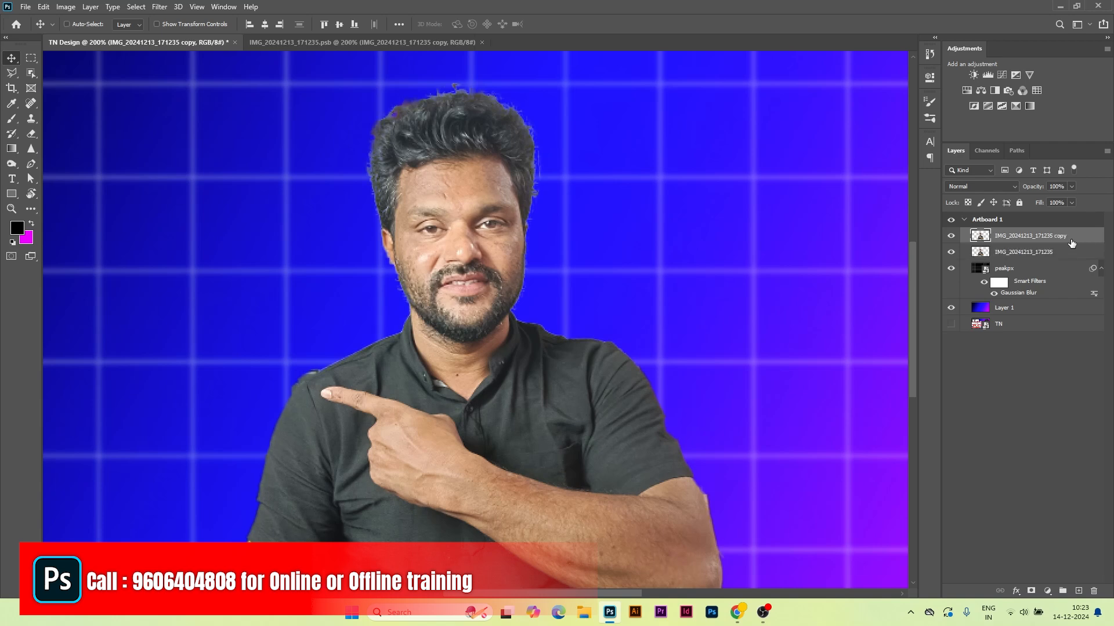
Step: Invert the duplicated portrait layer and set its blend mode to Vivid Light
key("ctrl+i")
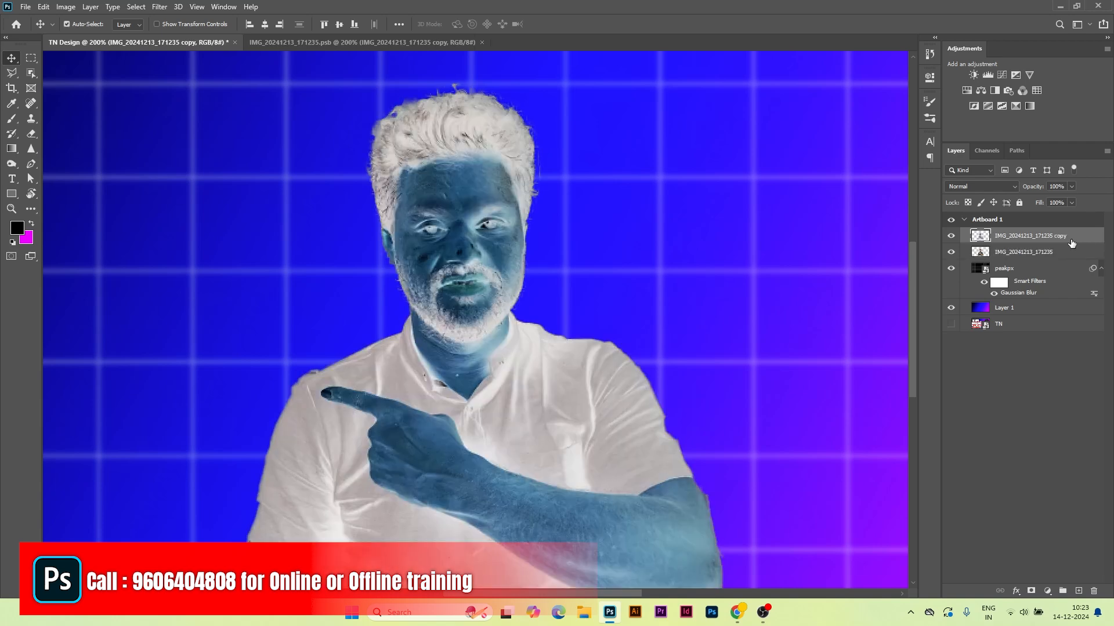
left_click(968, 186)
left_click(965, 360)
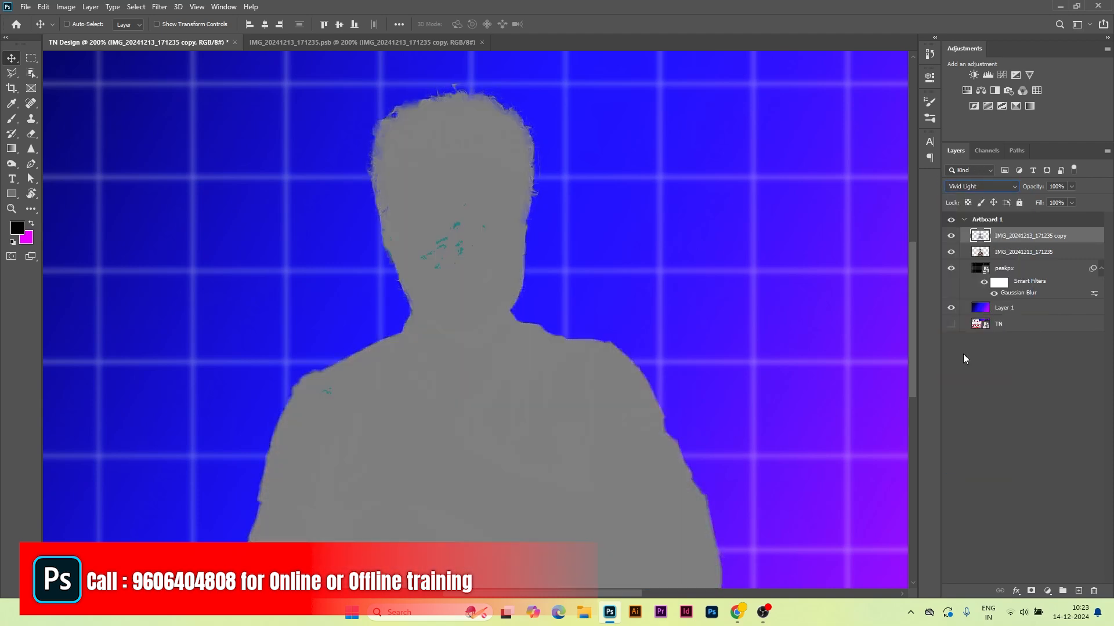
Step: Apply a High Pass filter with radius 1.5 to the inverted copy
left_click(159, 7)
mouse_move(180, 239)
left_click(325, 246)
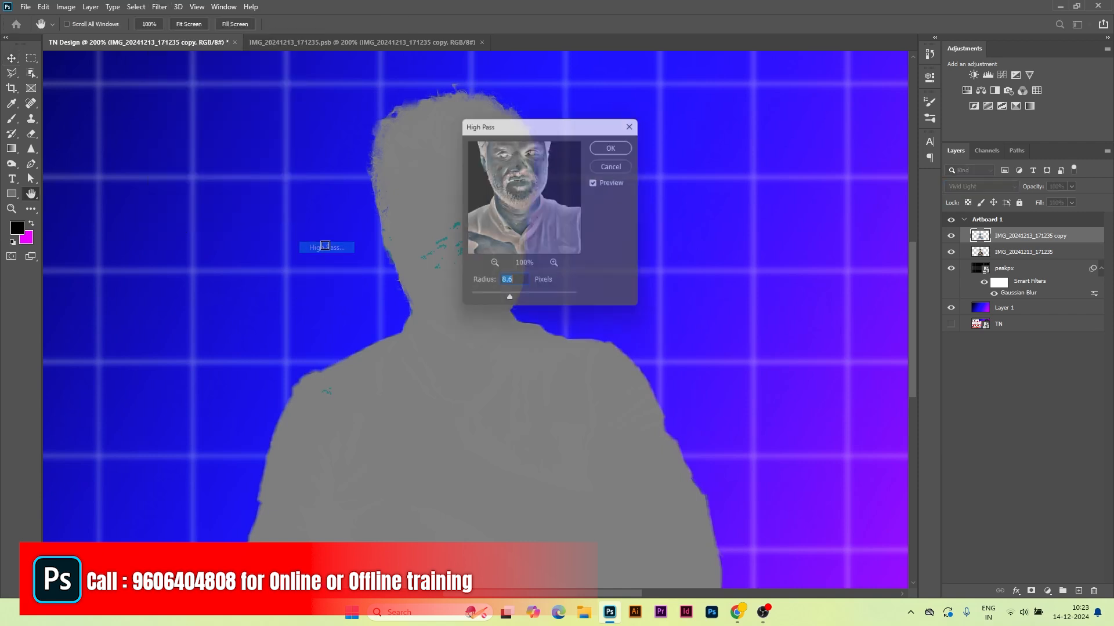
left_click_drag(552, 126, 675, 132)
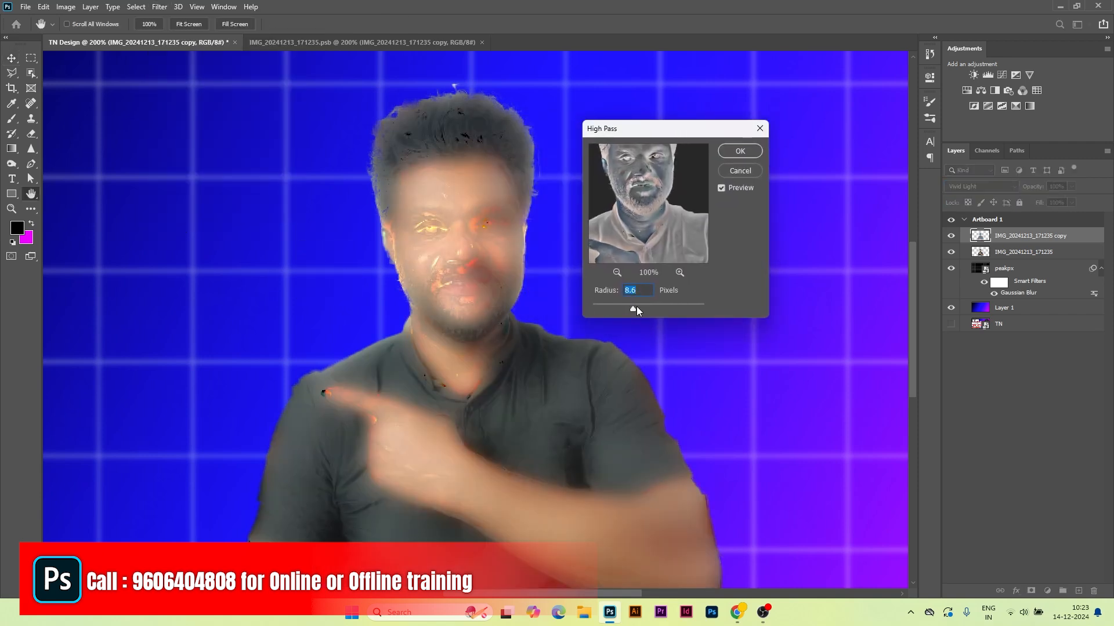
left_click_drag(637, 311, 604, 311)
left_click(617, 273)
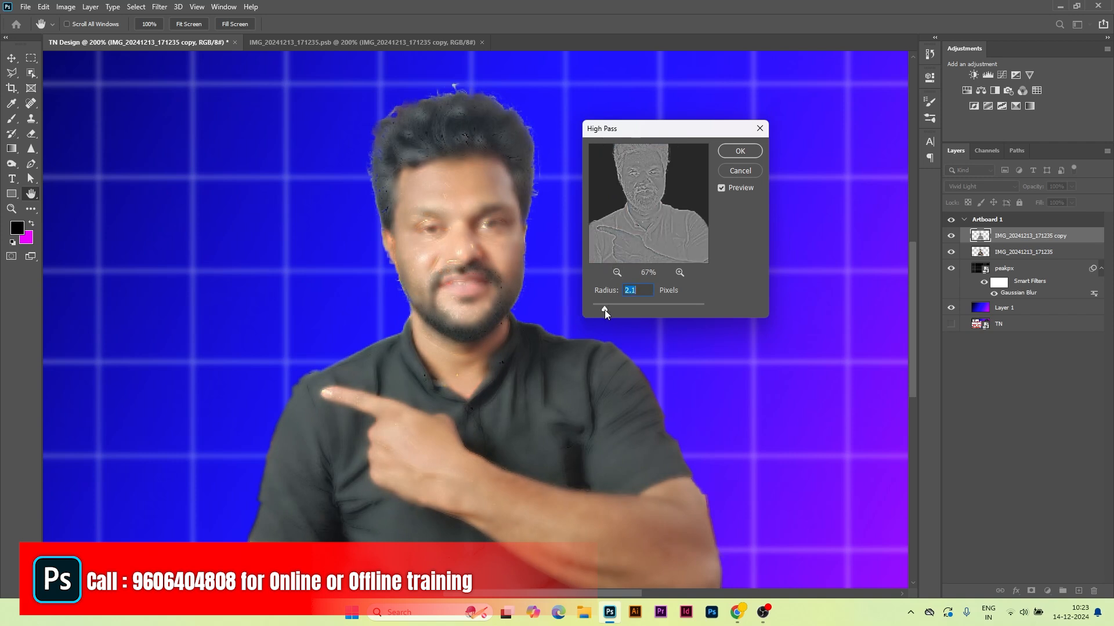
key("ctrl+plus")
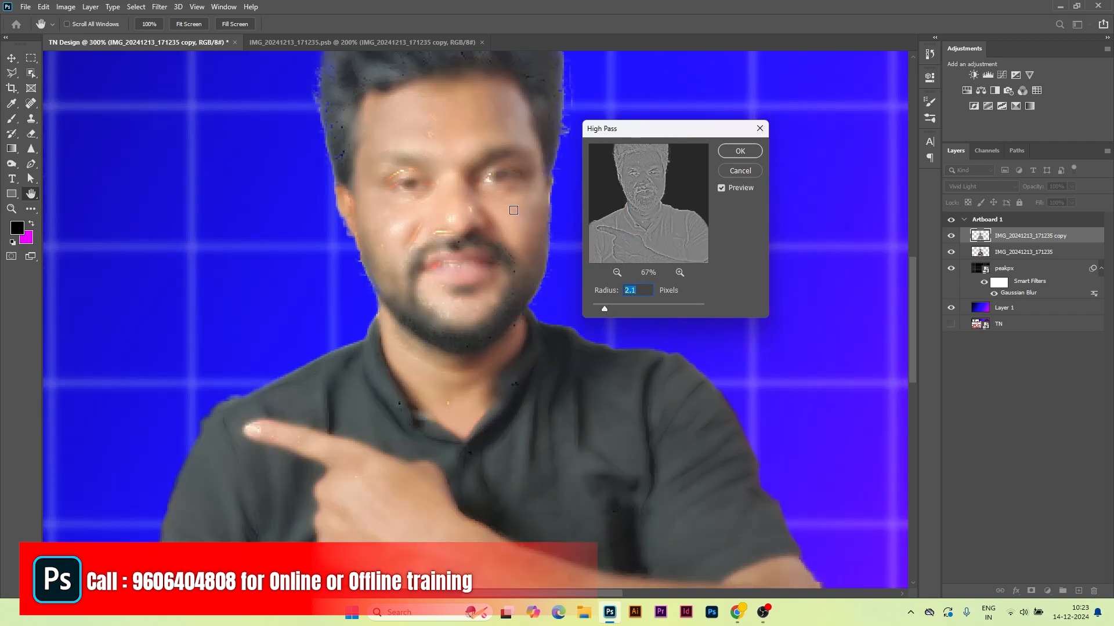
left_click_drag(604, 312, 606, 314)
left_click(750, 153)
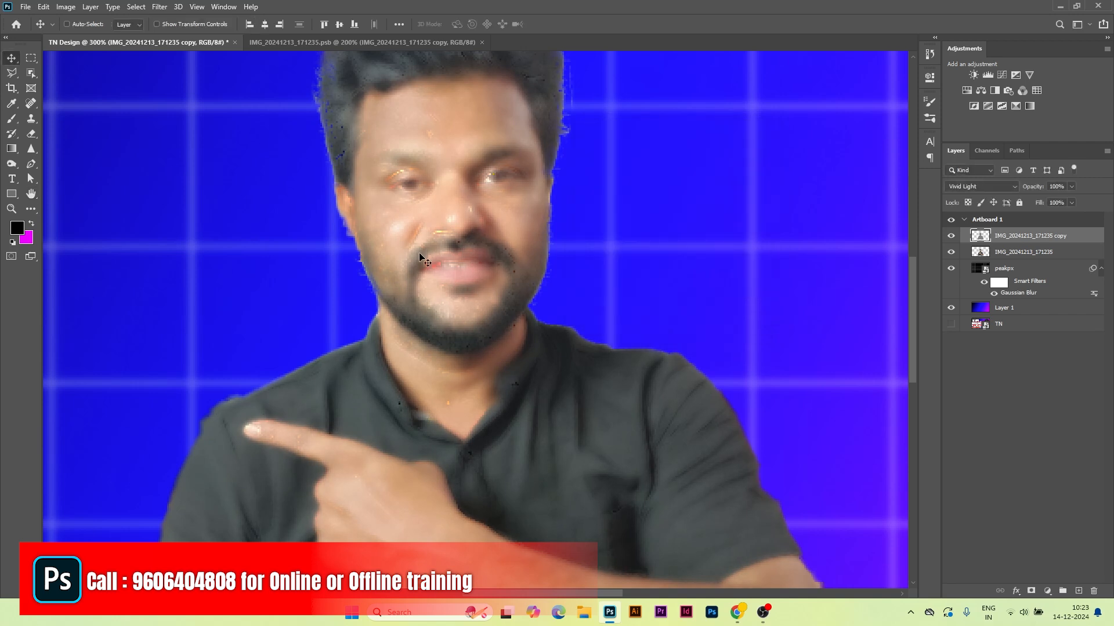
Step: Apply a Gaussian Blur of radius 0.3 pixels to the same copy
left_click(159, 6)
mouse_move(177, 140)
left_click(328, 181)
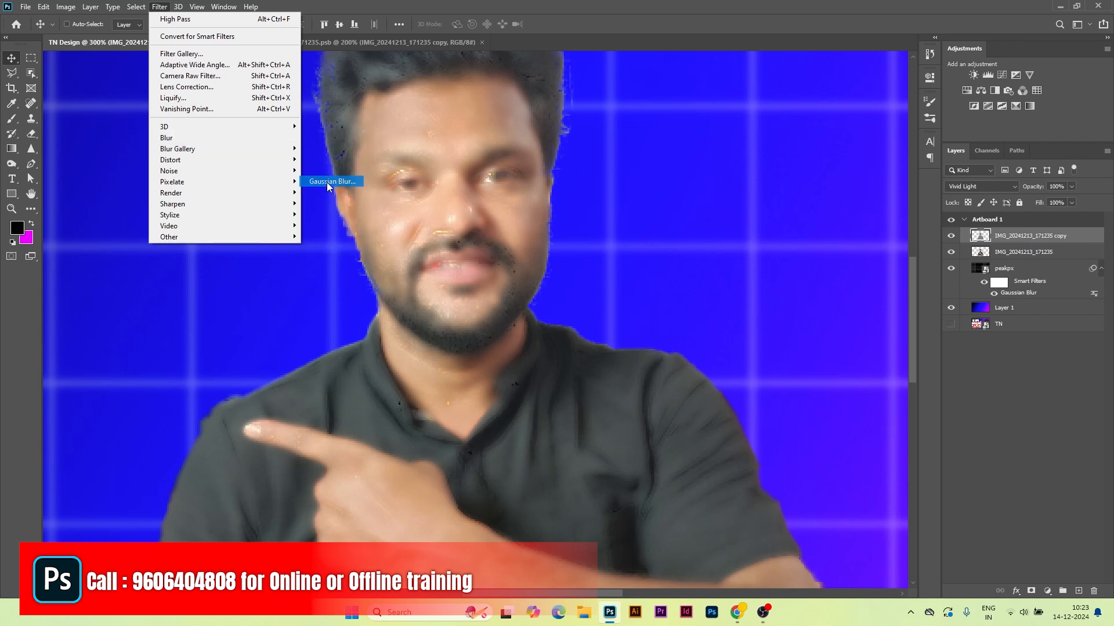
left_click_drag(781, 317, 774, 316)
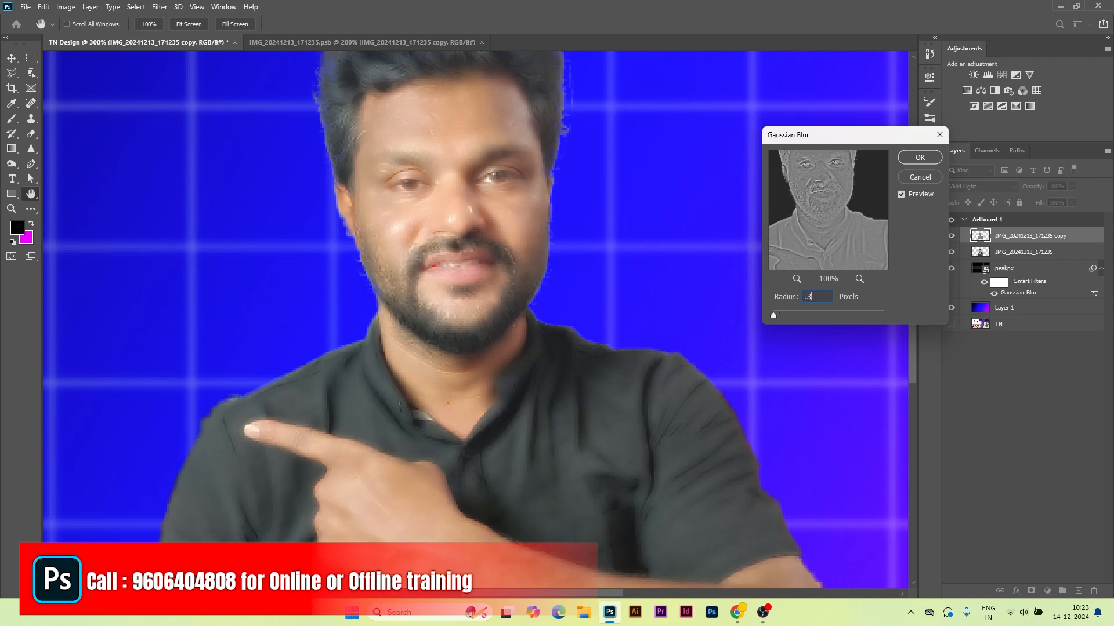
key("Return")
key("ctrl+1")
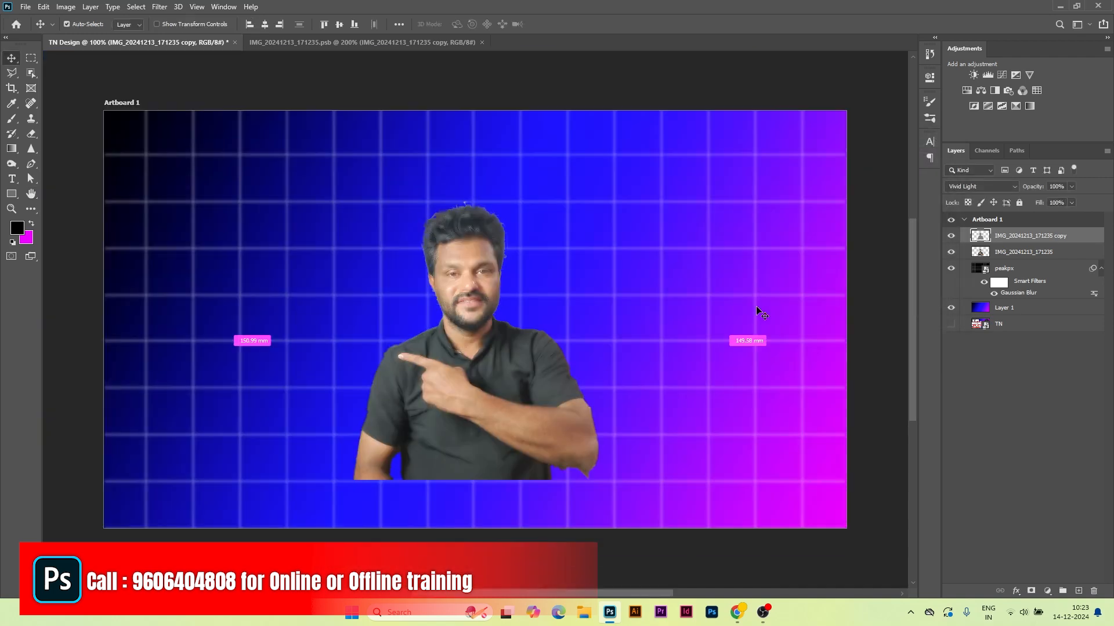
key("ctrl+plus")
key("ctrl+plus")
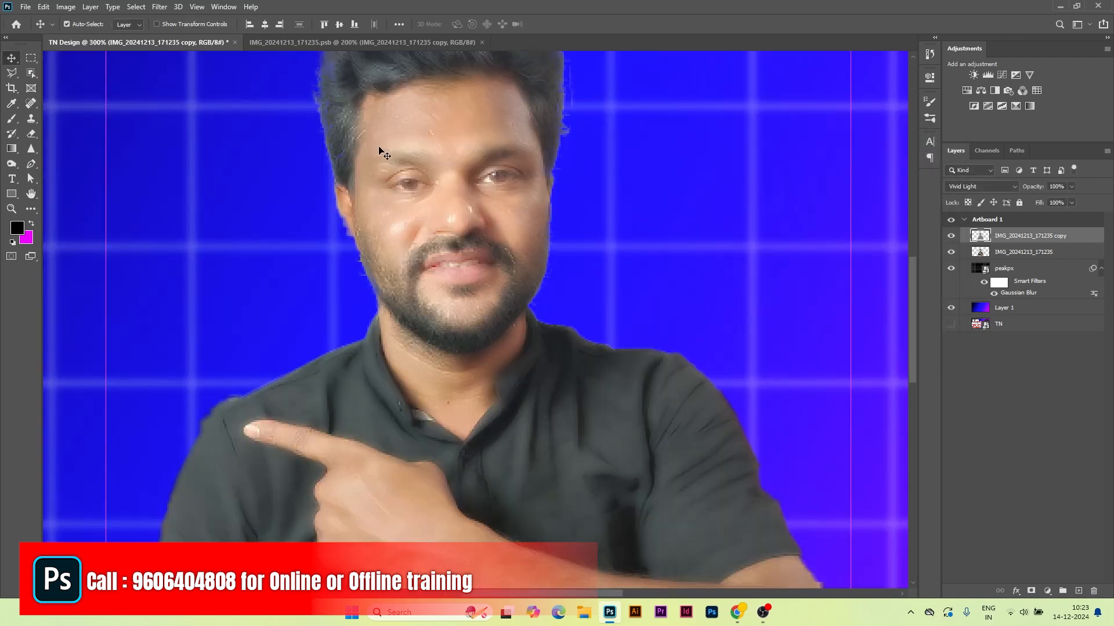
key("ctrl+semicolon")
scroll(412, 140, "up", 2)
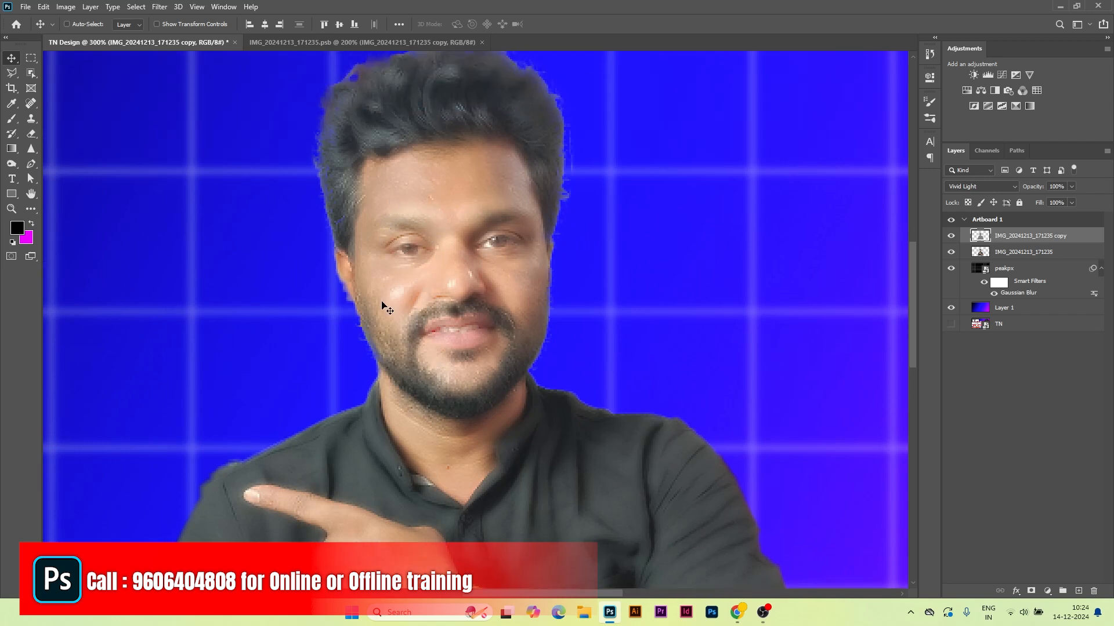
key("ctrl+semicolon")
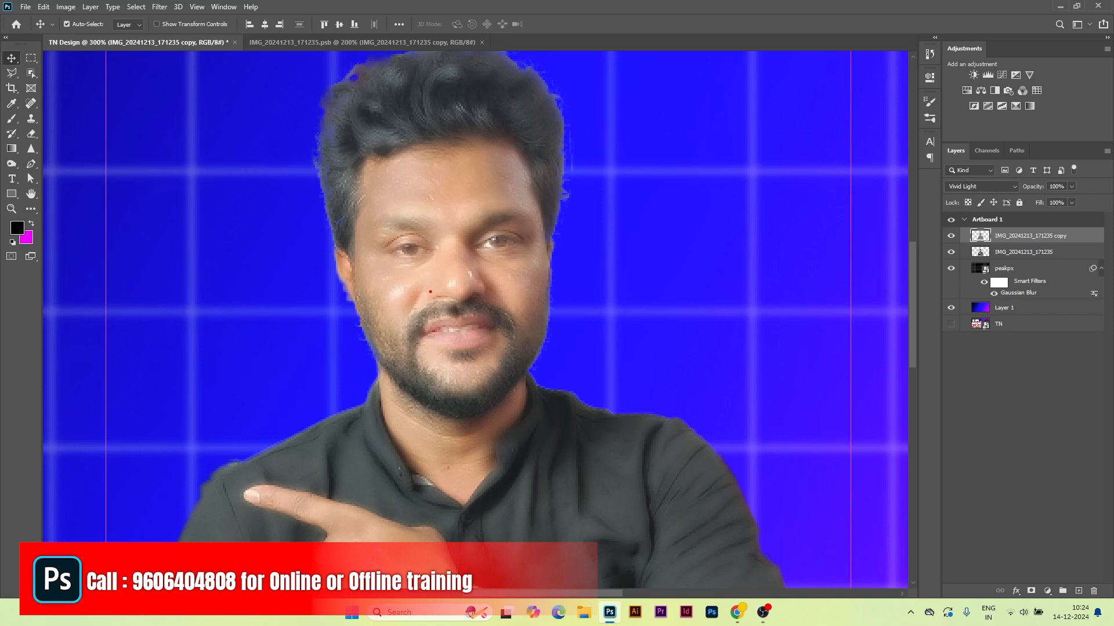
mouse_move(376, 244)
left_mouse_down()
mouse_move(412, 263)
mouse_move(415, 302)
mouse_move(383, 328)
mouse_move(371, 211)
mouse_move(421, 163)
mouse_move(525, 169)
mouse_move(517, 216)
mouse_move(403, 207)
mouse_move(376, 235)
left_mouse_up()
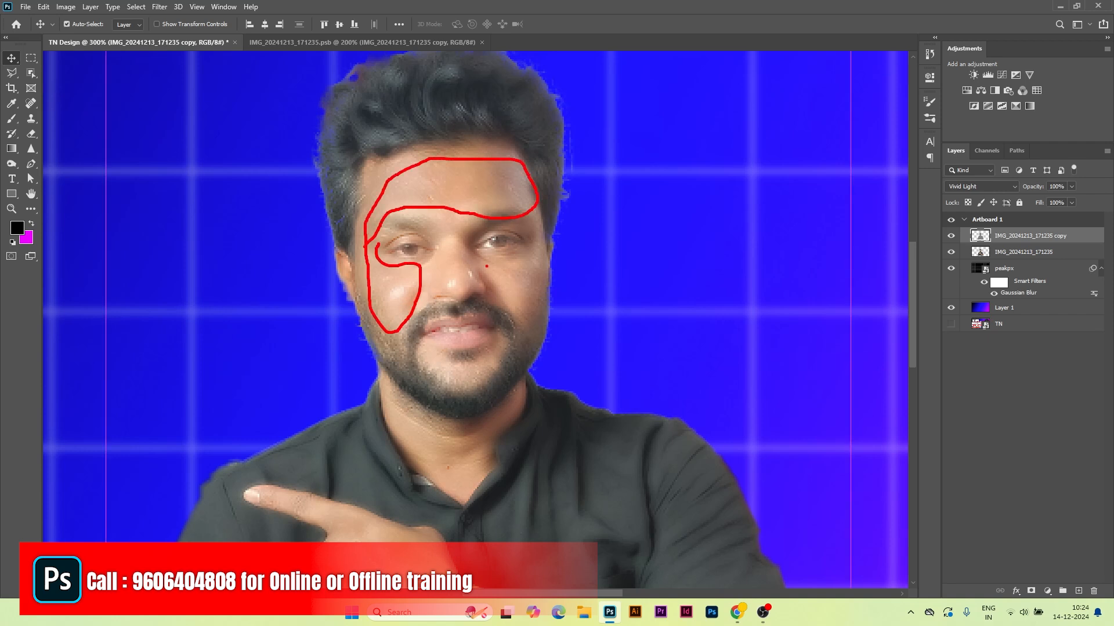
mouse_move(483, 259)
left_mouse_down()
mouse_move(511, 319)
mouse_move(543, 328)
mouse_move(496, 260)
left_mouse_up()
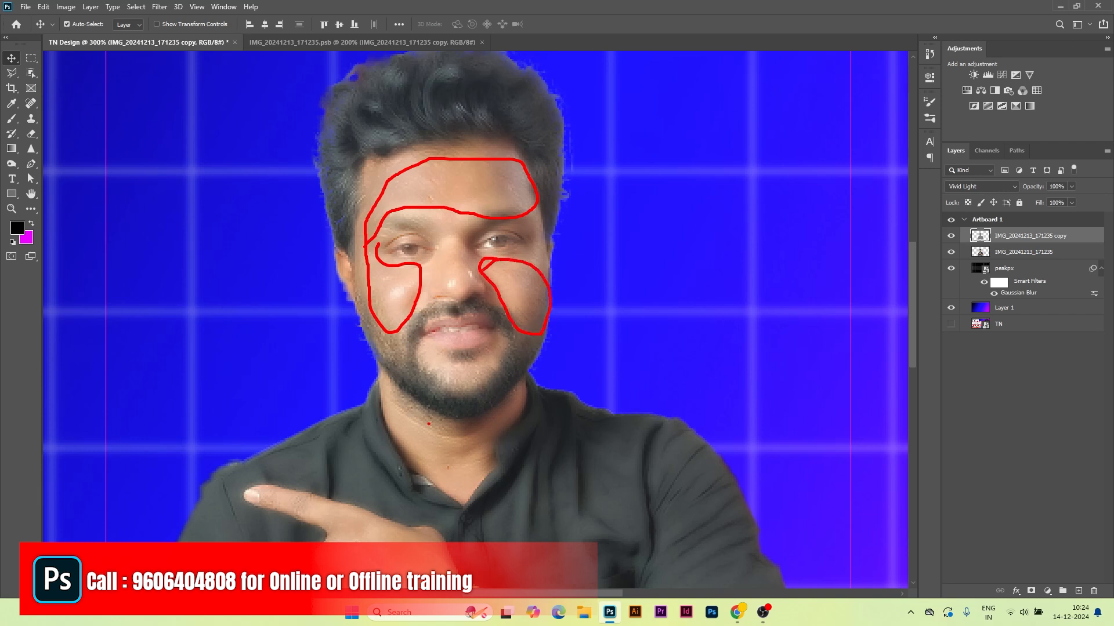
mouse_move(388, 386)
left_mouse_down()
mouse_move(477, 482)
mouse_move(513, 423)
mouse_move(447, 417)
mouse_move(362, 357)
left_mouse_up()
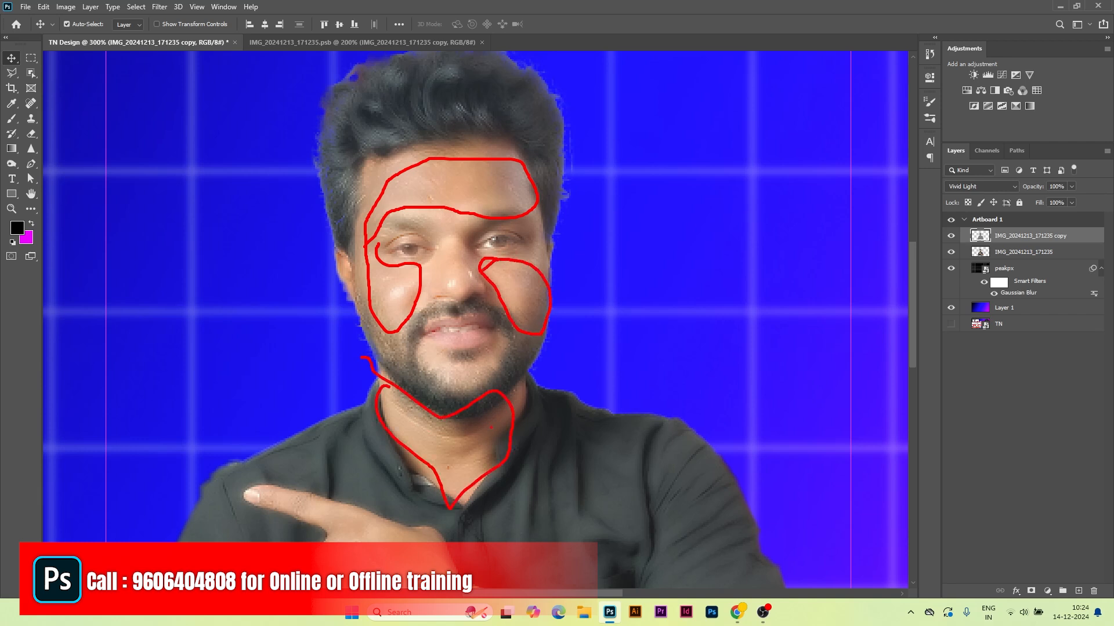
key("e")
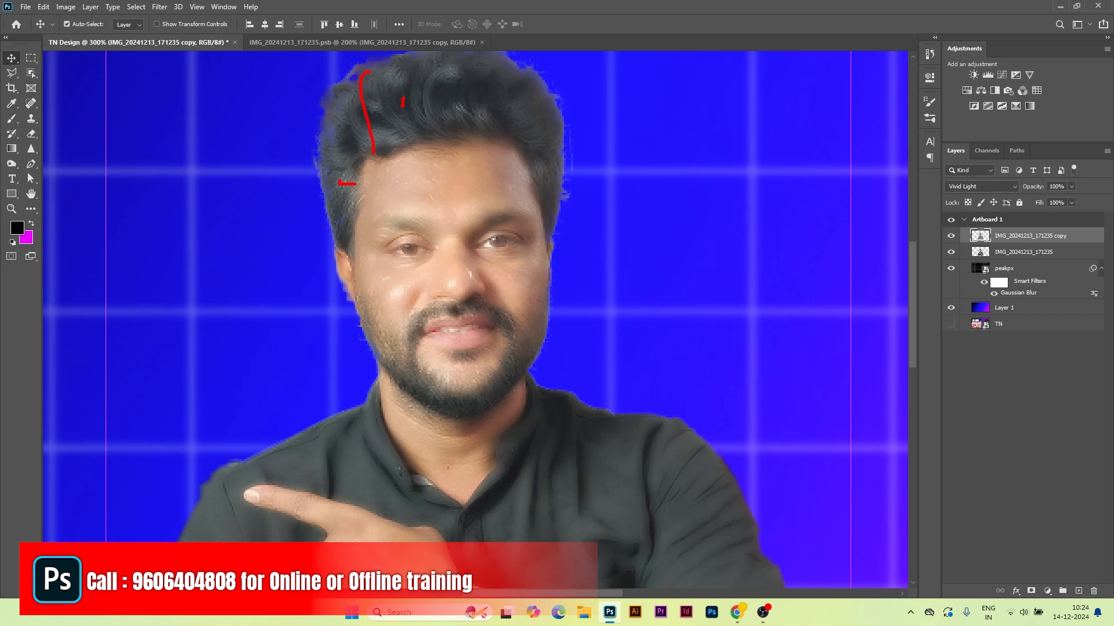
mouse_move(415, 232)
left_mouse_down()
mouse_move(432, 267)
mouse_move(378, 236)
left_mouse_up()
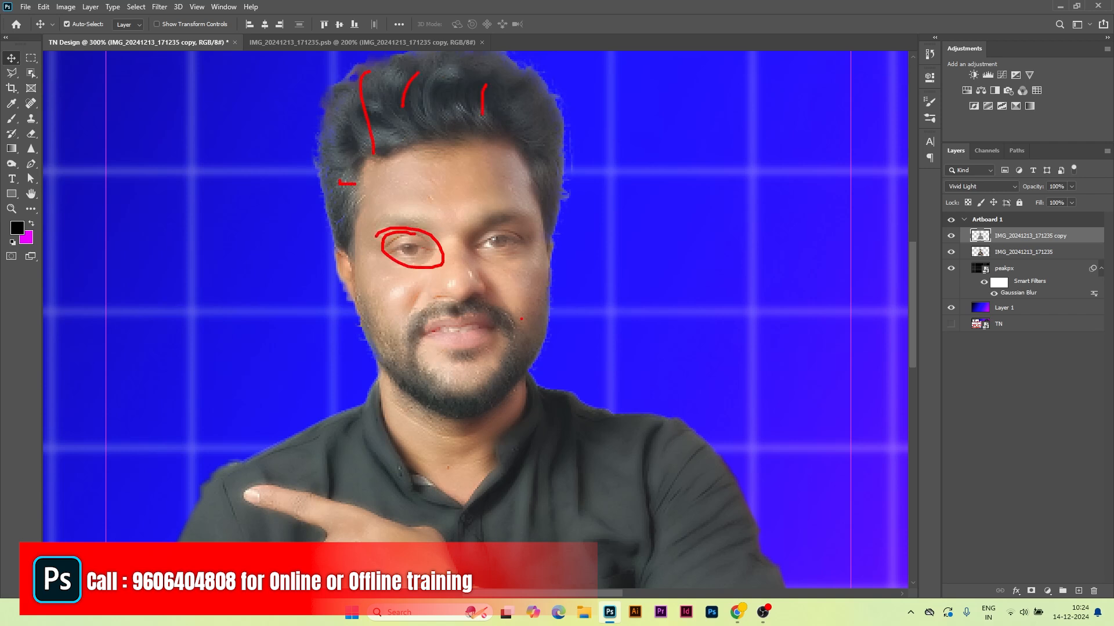
mouse_move(522, 226)
left_mouse_down()
mouse_move(458, 237)
mouse_move(511, 215)
left_mouse_up()
key("Escape")
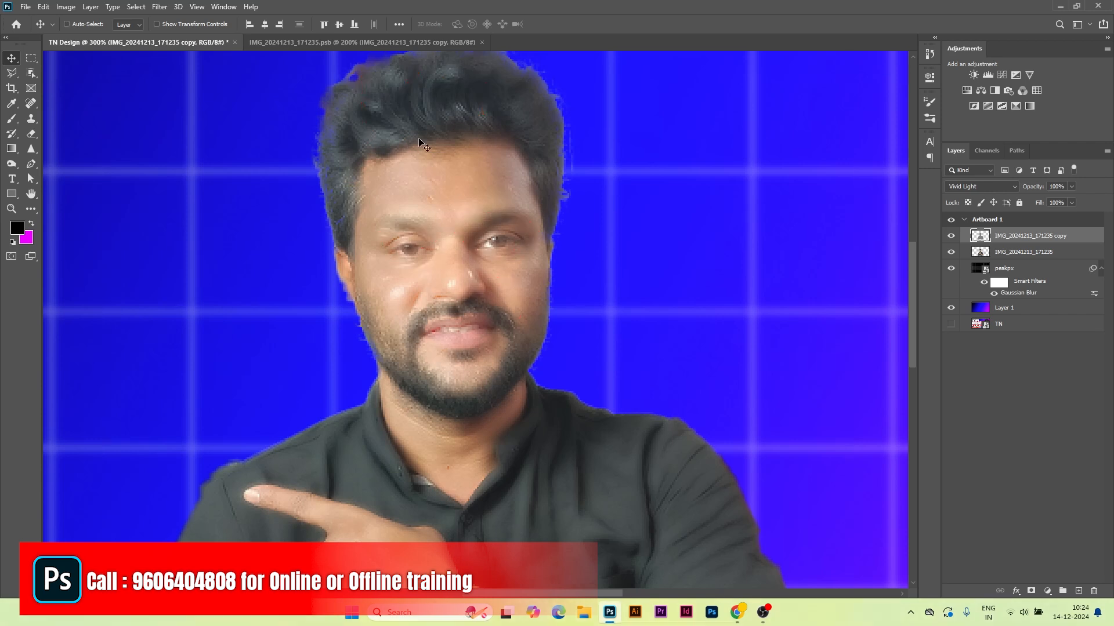
key("ctrl+semicolon")
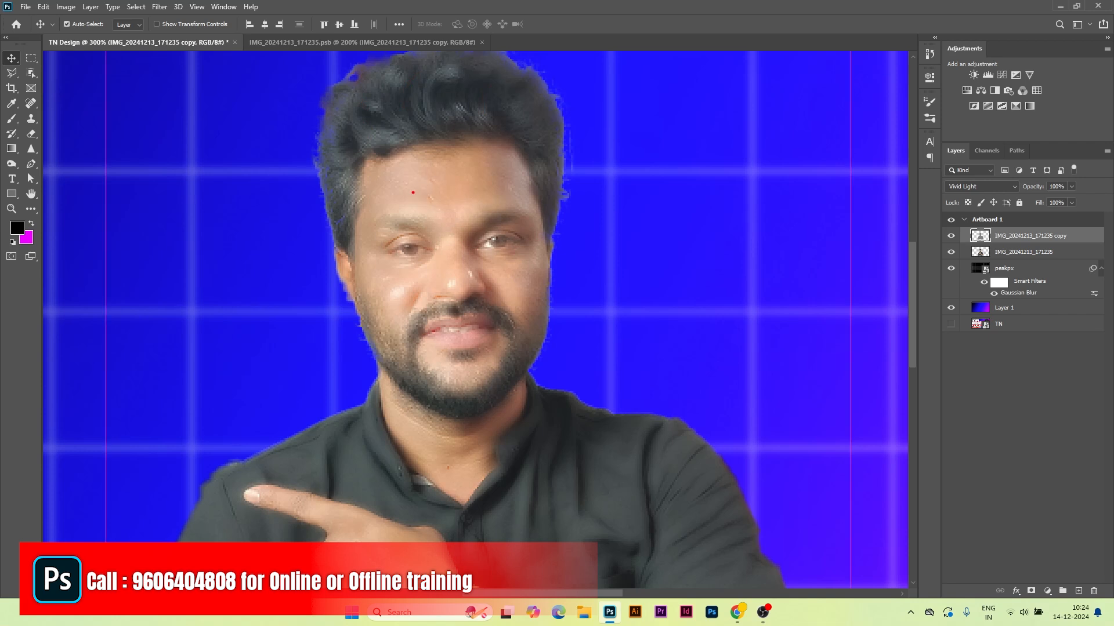
mouse_move(390, 153)
left_mouse_down()
mouse_move(357, 210)
mouse_move(422, 226)
mouse_move(547, 200)
mouse_move(516, 164)
mouse_move(391, 173)
left_mouse_up()
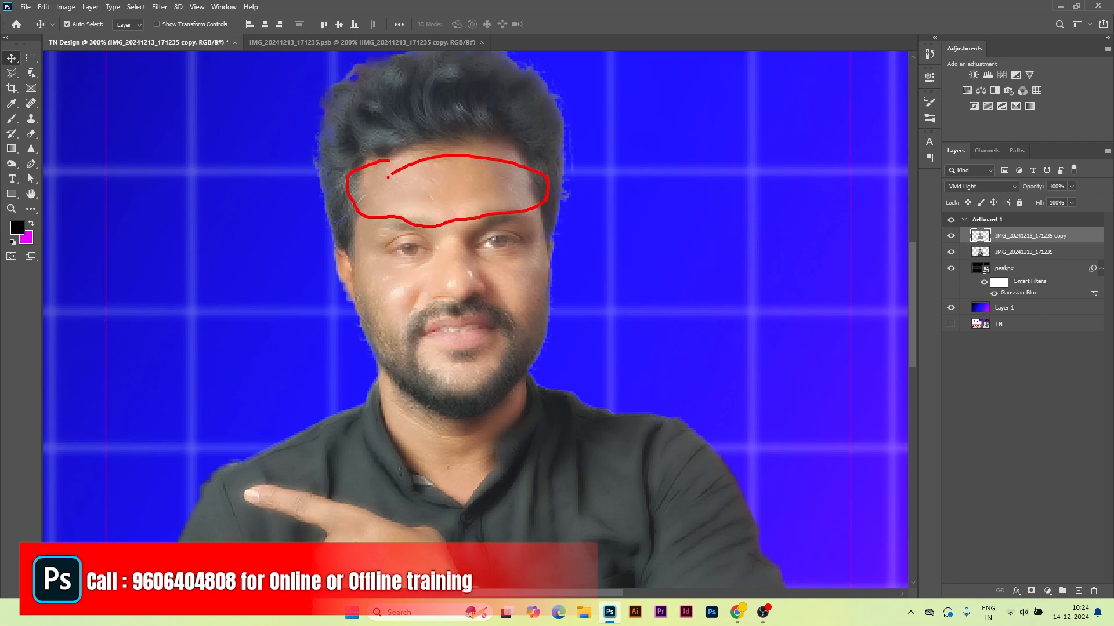
mouse_move(371, 260)
left_mouse_down()
mouse_move(415, 286)
mouse_move(348, 283)
left_mouse_up()
mouse_move(545, 248)
left_mouse_down()
mouse_move(480, 272)
mouse_move(521, 337)
mouse_move(552, 250)
left_mouse_up()
key("Escape")
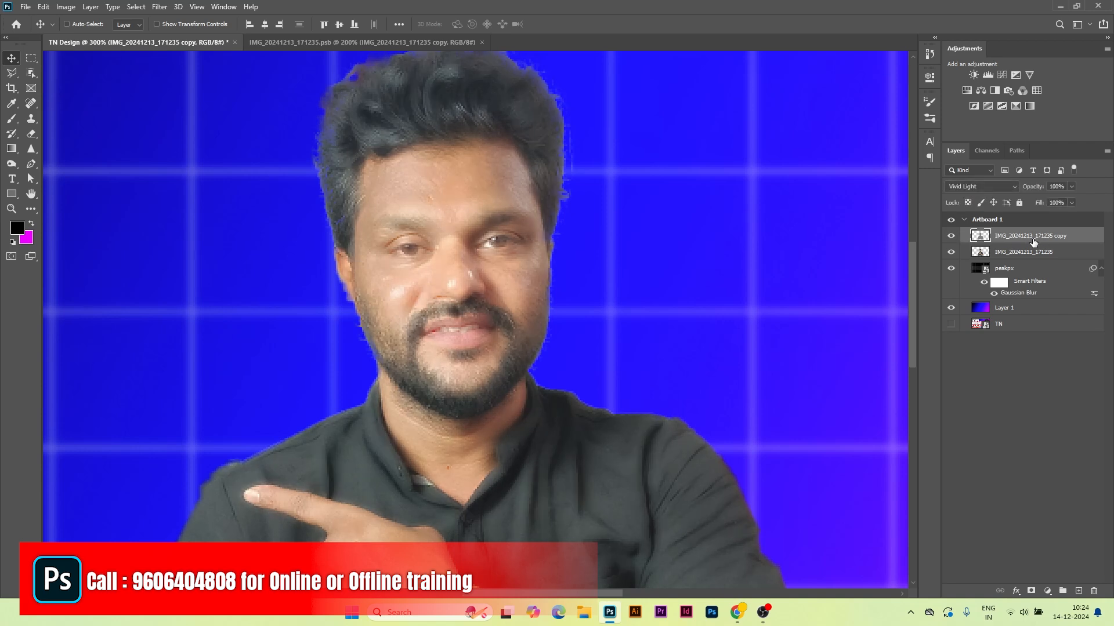
Step: Give the smoothing copy a black layer mask and set up a white brush of about 60 px
left_click(1032, 592, "alt")
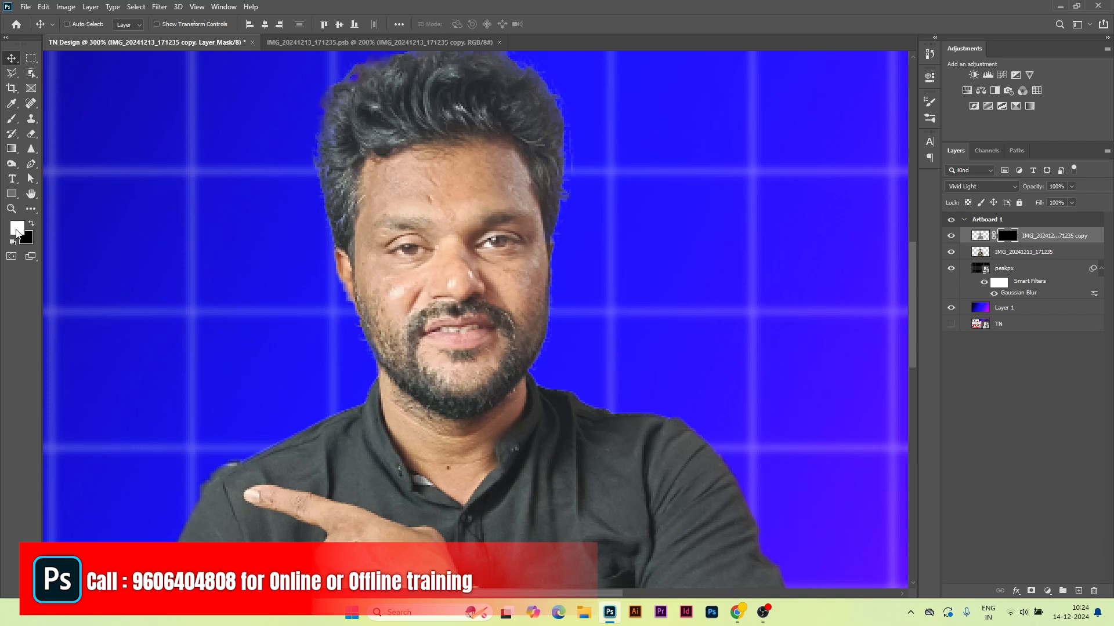
left_click(12, 118)
mouse_move(464, 227)
left_mouse_down()
mouse_move(449, 226)
mouse_move(466, 155)
mouse_move(459, 113)
mouse_move(420, 140)
mouse_move(454, 147)
mouse_move(391, 124)
mouse_move(413, 134)
left_mouse_up()
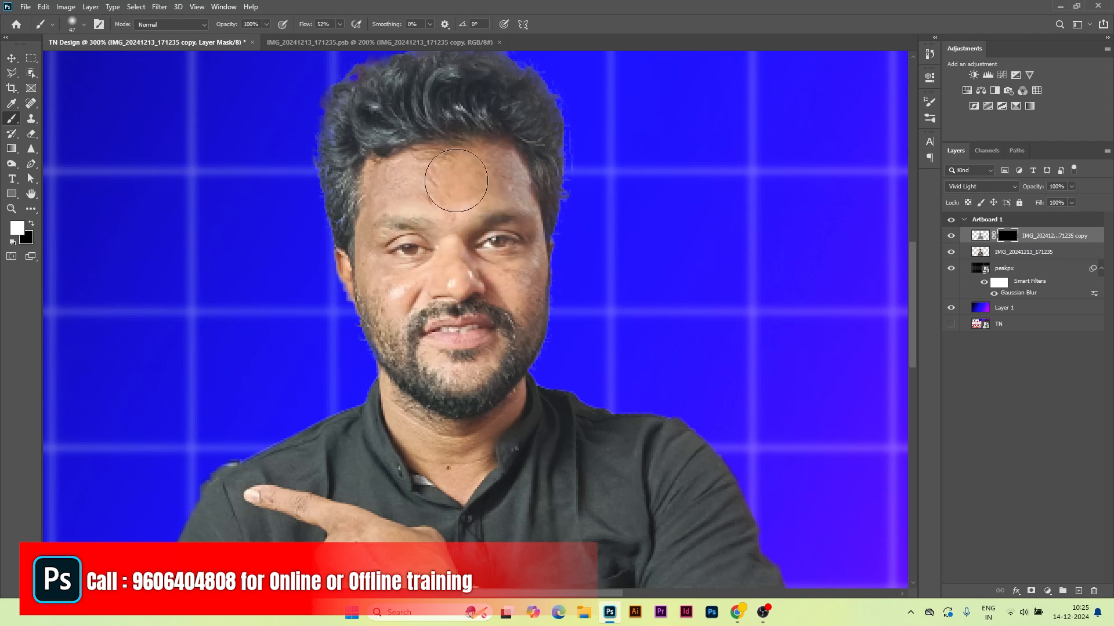
key("bracketleft")
key("bracketleft")
key("bracketleft")
key("bracketleft")
key("bracketleft")
key("bracketright")
key("bracketright")
key("bracketright")
key("bracketright")
key("bracketright")
key("bracketright")
key("bracketright")
key("bracketright")
key("bracketright")
key("bracketleft")
key("bracketleft")
key("bracketleft")
key("bracketleft")
key("bracketleft")
key("bracketright")
key("bracketright")
Step: Set up a soft brush of about 58 px with 20% flow
right_click(444, 200)
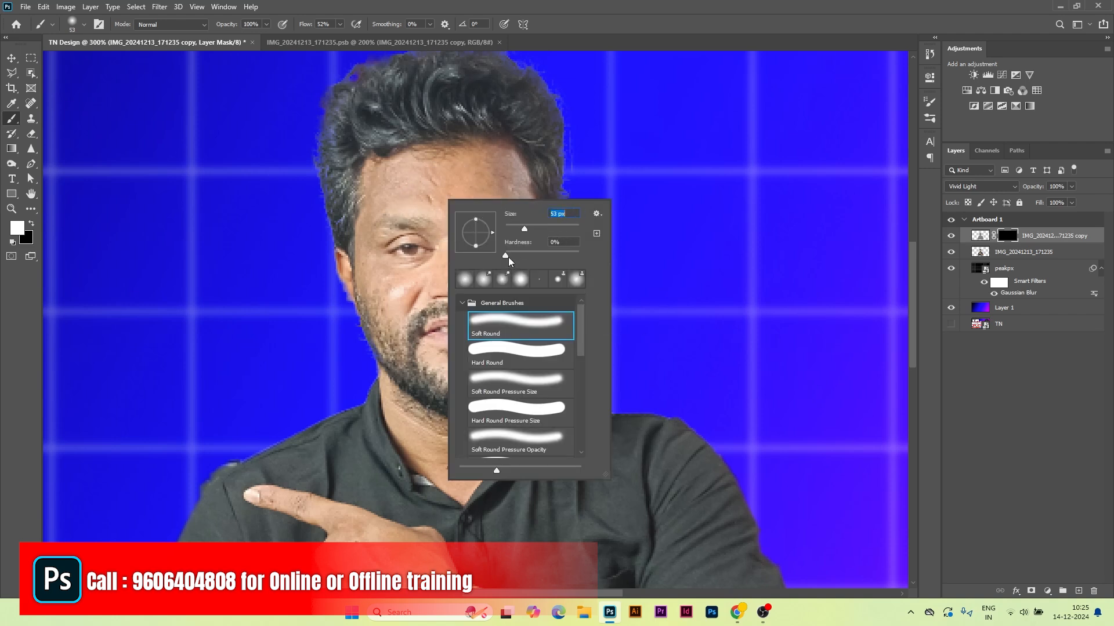
left_click_drag(506, 256, 586, 260)
left_click_drag(524, 229, 527, 228)
left_click(626, 187)
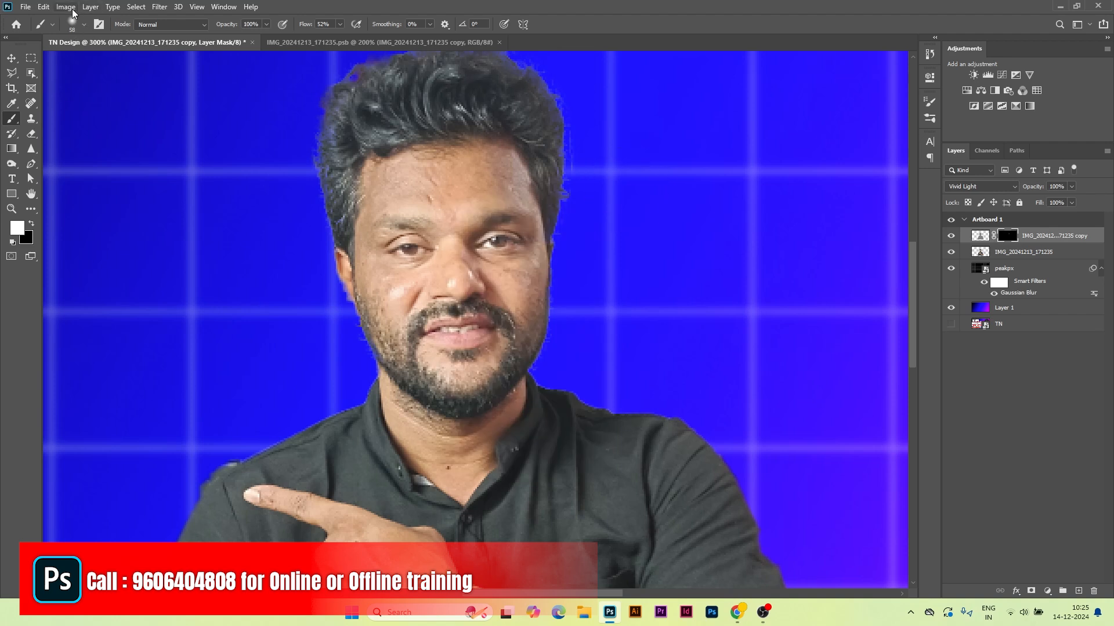
left_click(79, 23)
left_click(470, 141)
mouse_move(457, 199)
left_mouse_down()
mouse_move(509, 204)
mouse_move(417, 210)
mouse_move(510, 212)
mouse_move(396, 214)
mouse_move(404, 201)
mouse_move(400, 214)
mouse_move(455, 234)
mouse_move(449, 318)
mouse_move(439, 256)
mouse_move(458, 345)
mouse_move(422, 319)
mouse_move(443, 96)
mouse_move(436, 46)
mouse_move(399, 58)
left_mouse_up()
left_click(326, 24)
type("20")
key("Return")
Step: Zoom in closely on the hairline and shrink the brush for fine edge work
key("ctrl+minus")
scroll(279, 380, "down", 3)
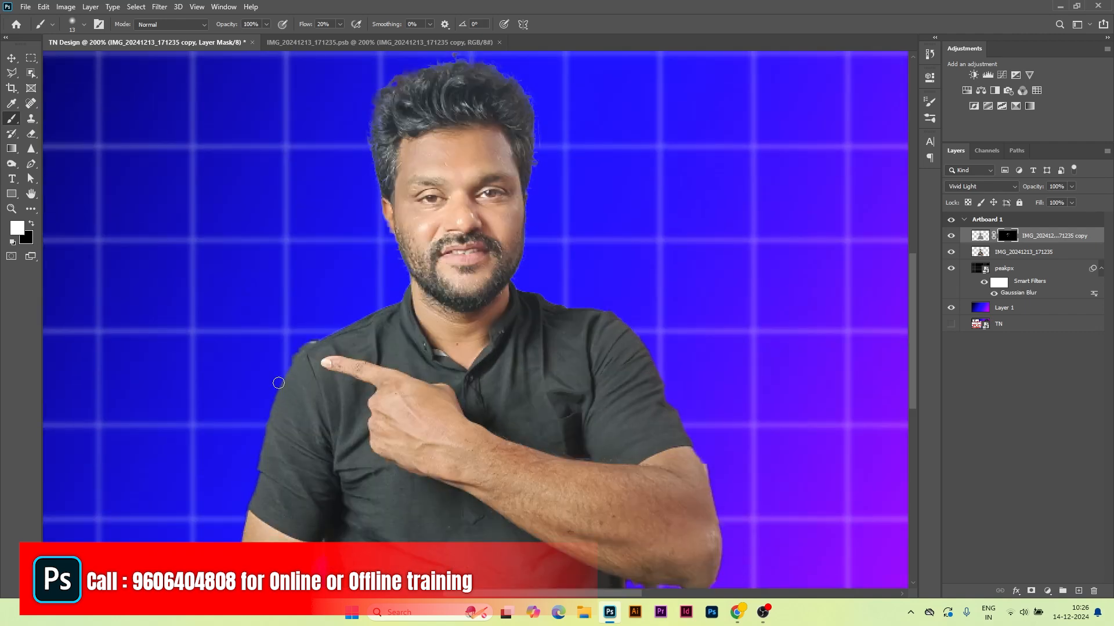
left_click_drag(395, 368, 404, 368)
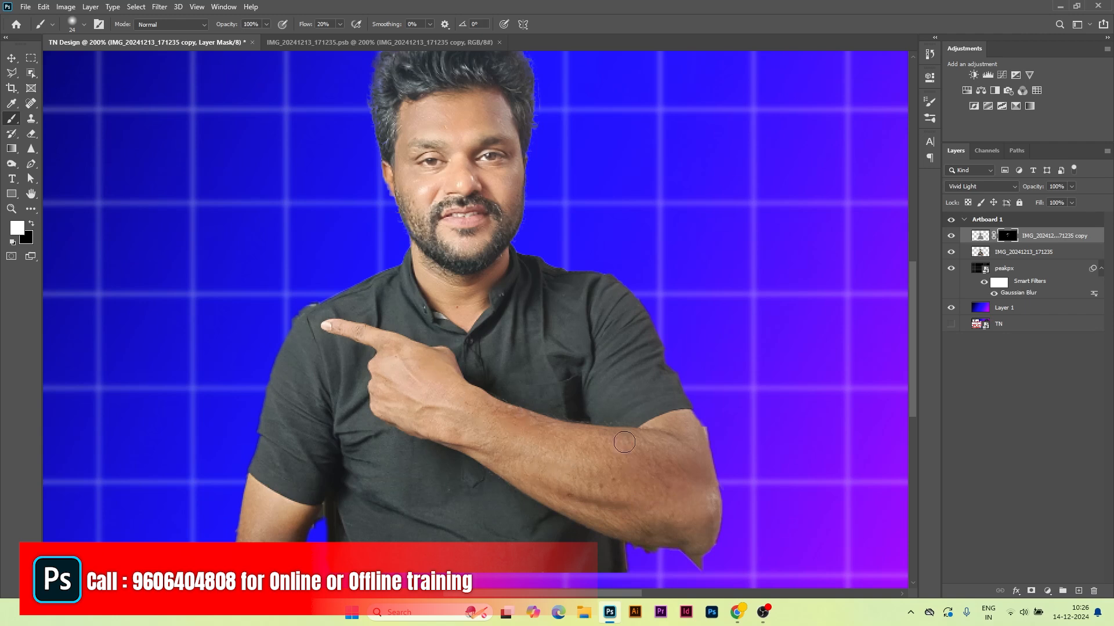
key("ctrl+plus")
key("ctrl+plus")
mouse_move(429, 151)
left_mouse_down()
mouse_move(430, 298)
mouse_move(515, 544)
left_mouse_up()
left_click_drag(437, 214, 420, 214)
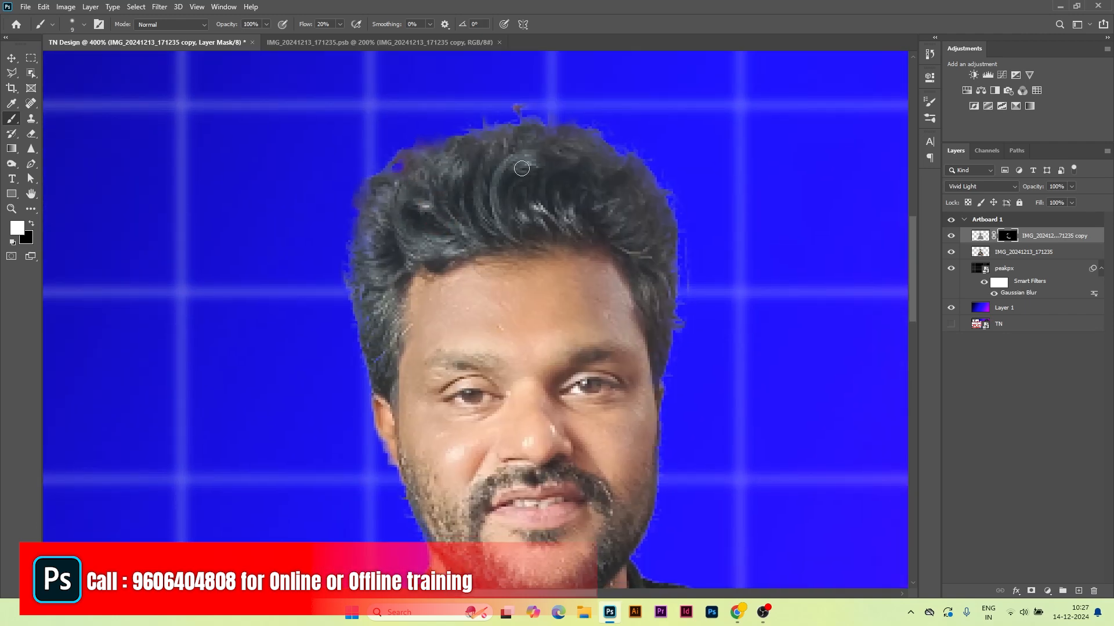
scroll(495, 273, "down", 2)
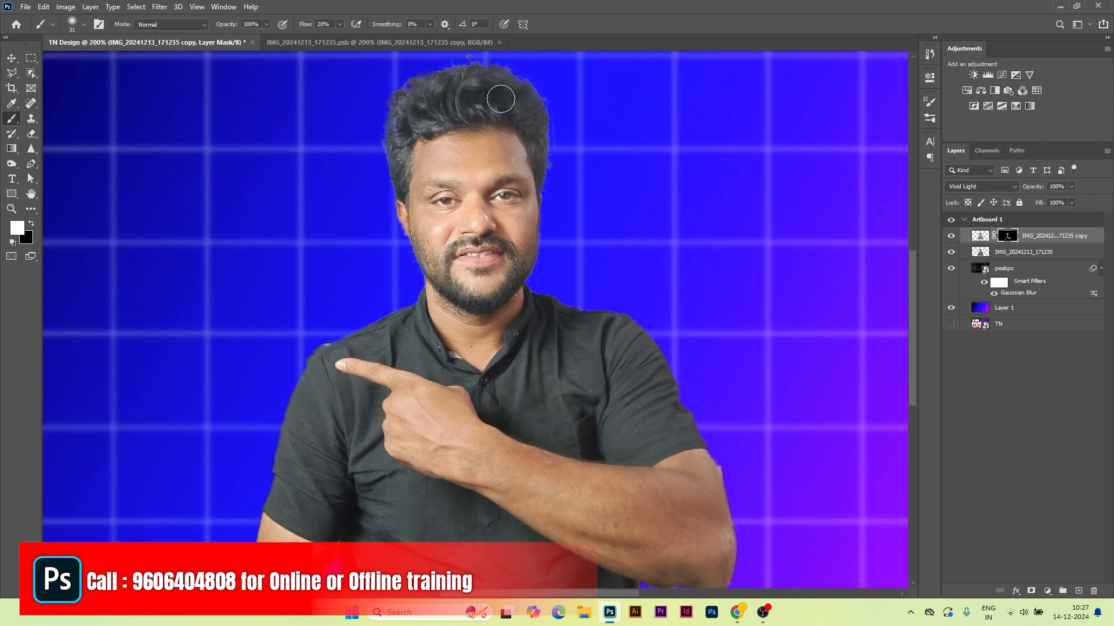
Step: Add a Curves adjustment with its midpoint dragged down, and invert its mask to black
left_click(1001, 75)
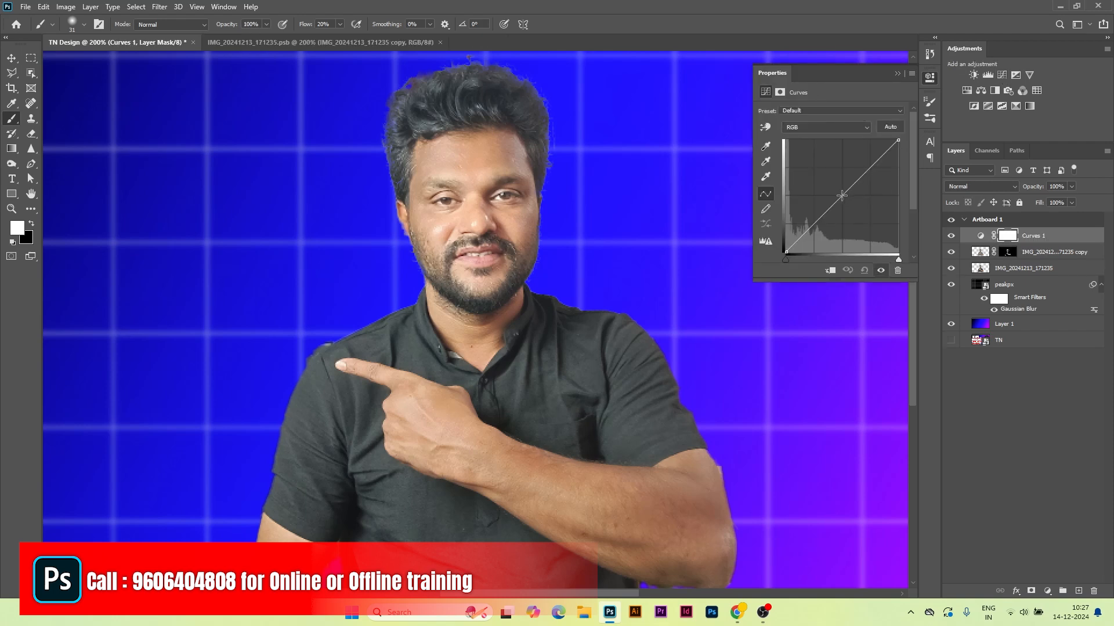
left_click_drag(841, 196, 840, 209)
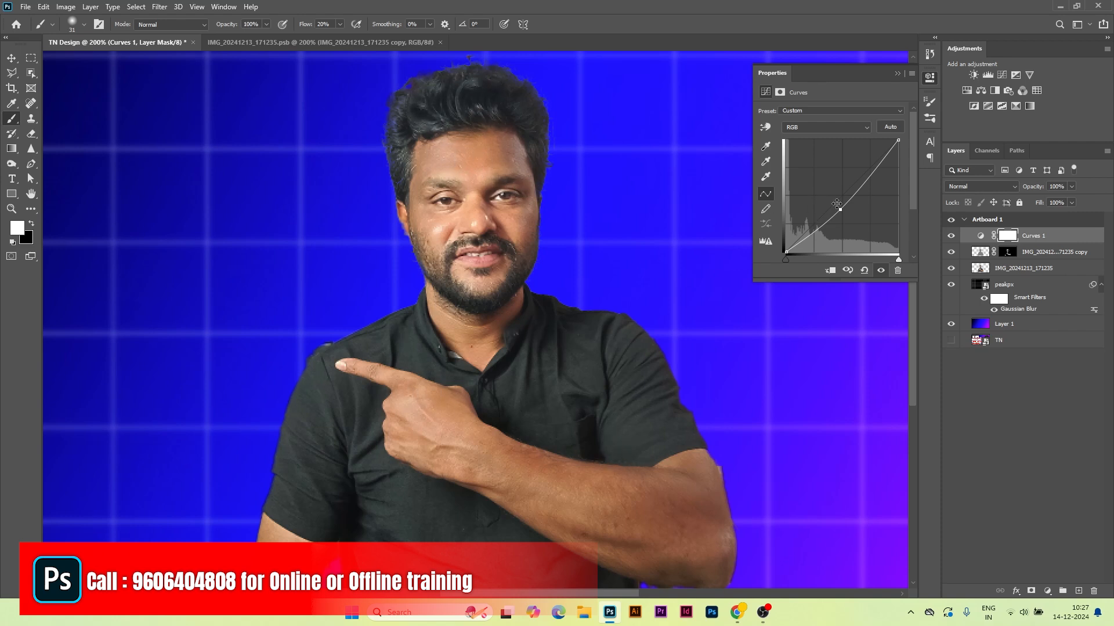
left_click(897, 74)
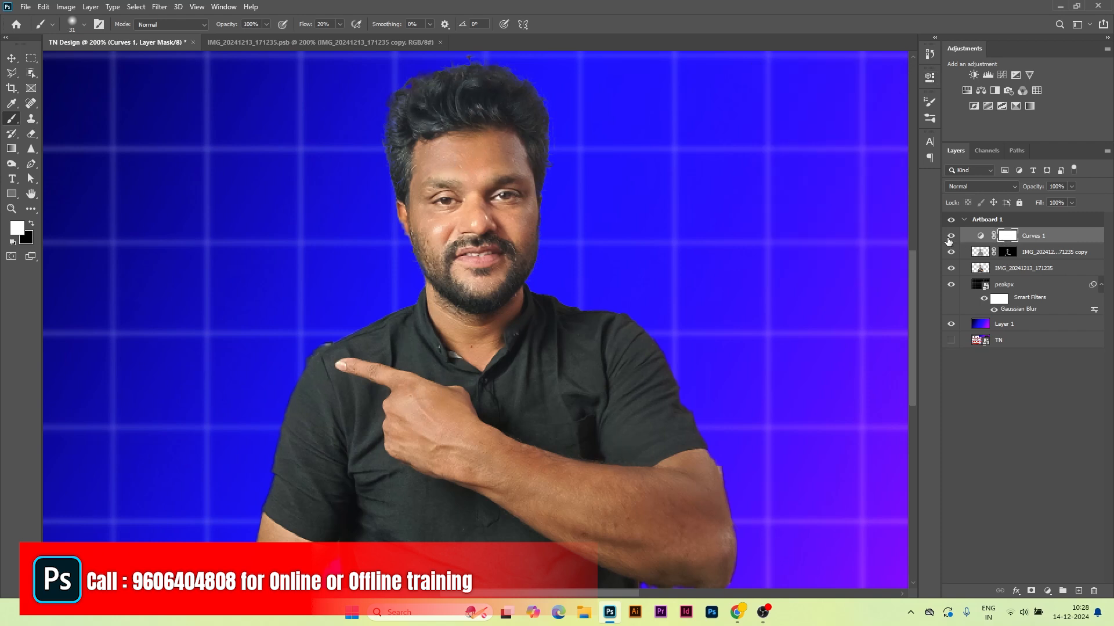
left_click(950, 237)
left_click(950, 236)
double_click(981, 237)
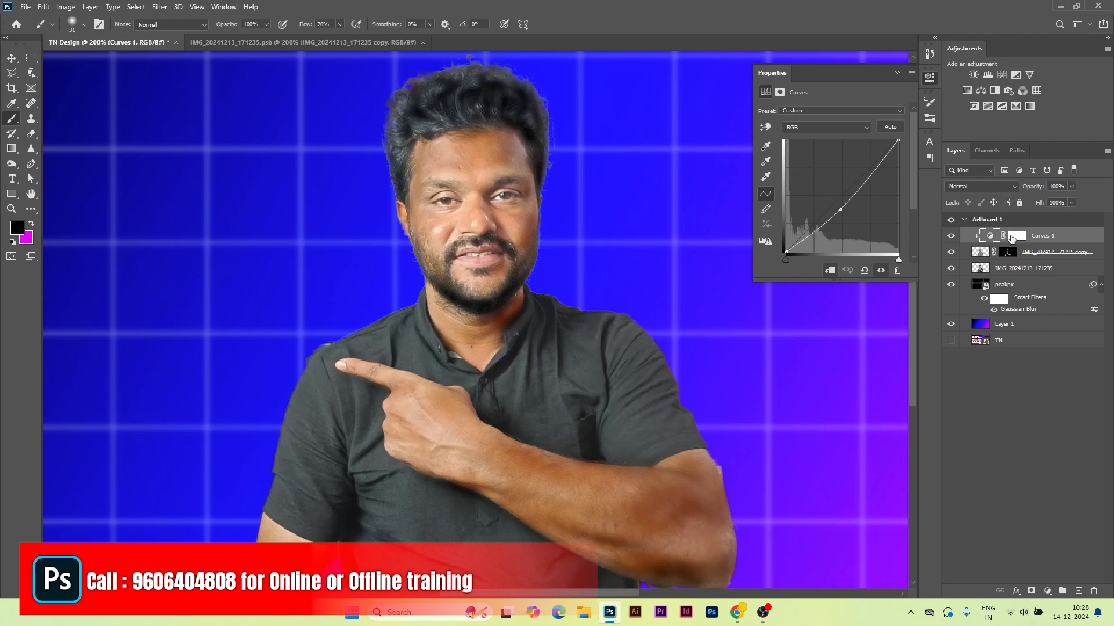
left_click(1012, 237)
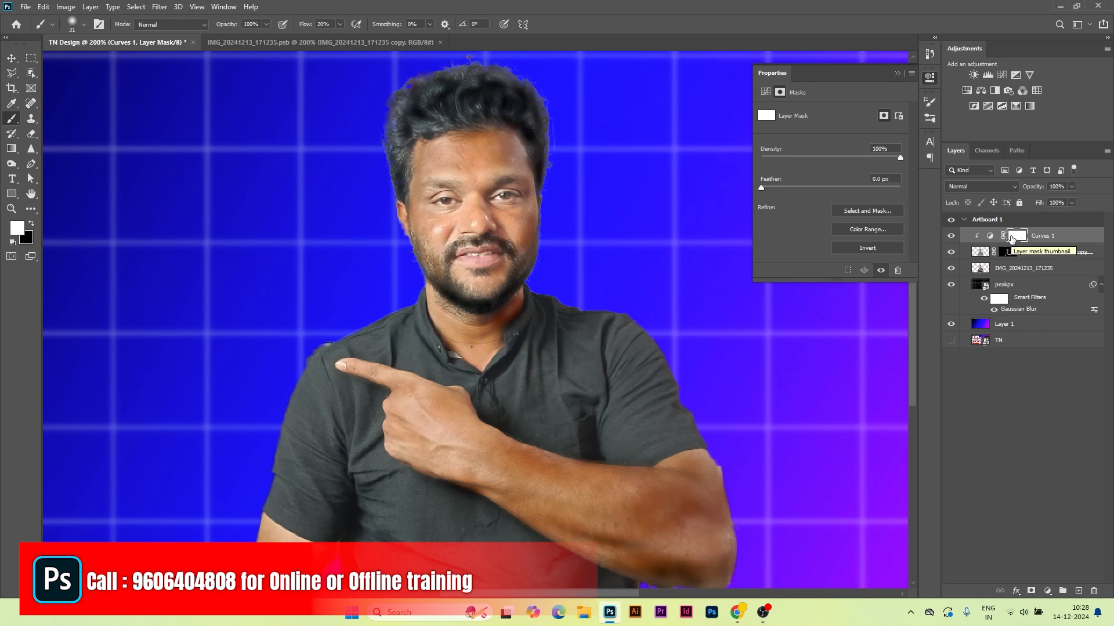
key("ctrl+i")
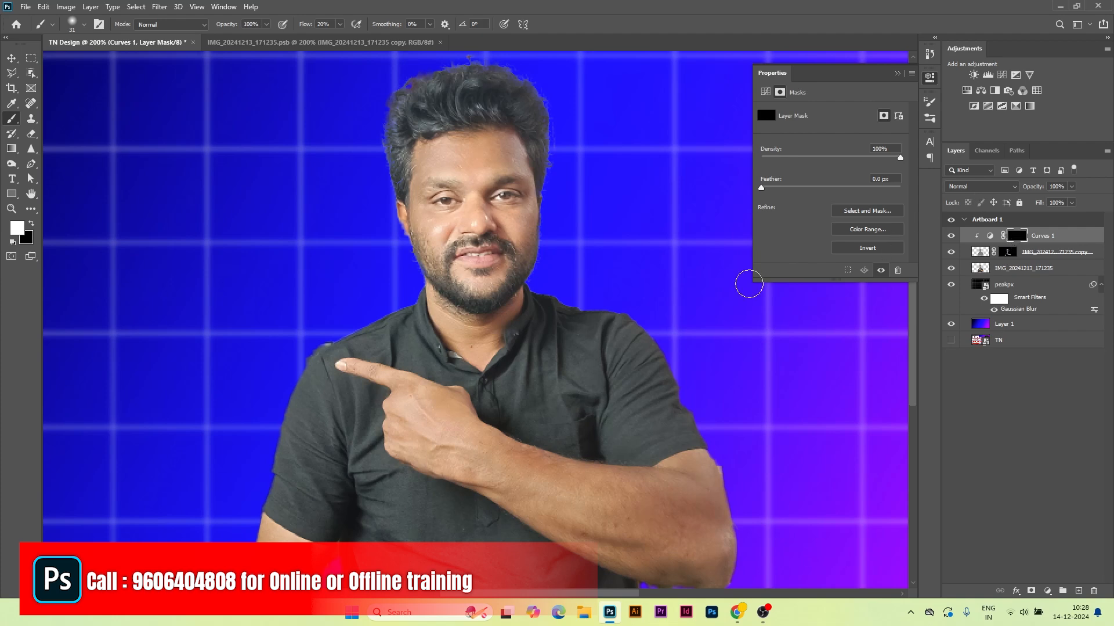
Step: At 300% zoom, paint the darkening onto the hair, beard and moustache with a small brush
key("ctrl+plus")
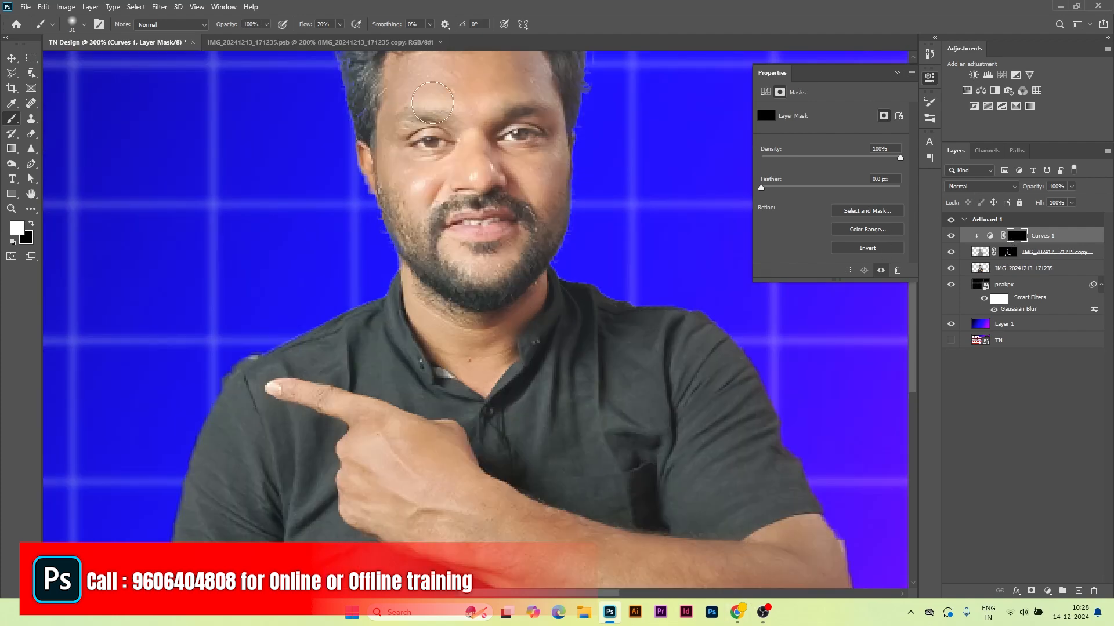
scroll(406, 145, "up", 5)
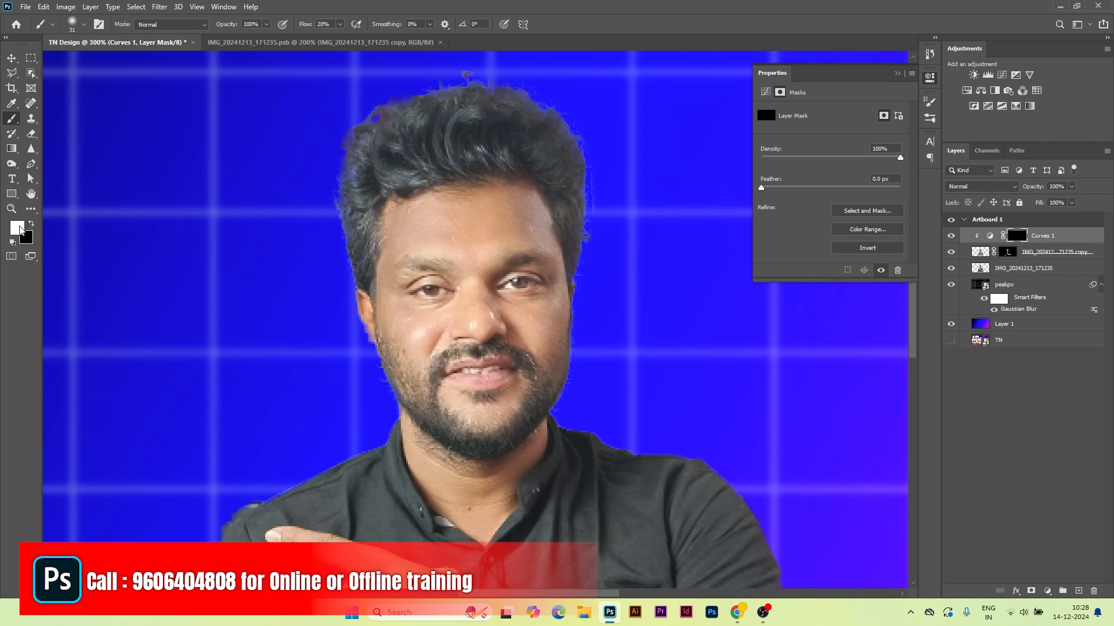
left_click_drag(407, 153, 397, 153)
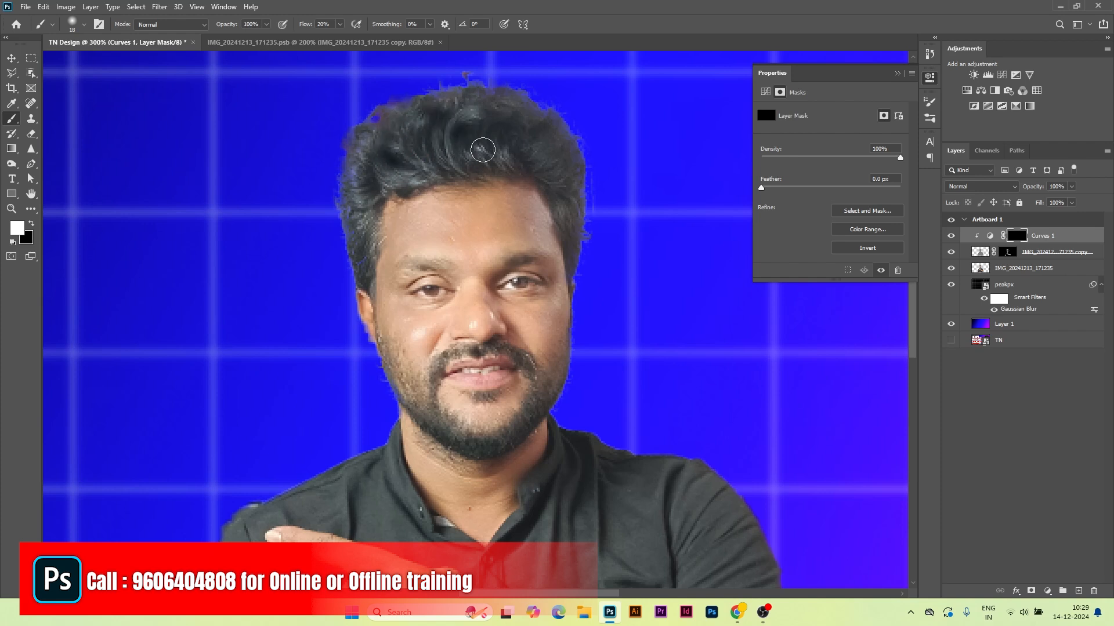
mouse_move(558, 143)
left_mouse_down()
mouse_move(484, 135)
mouse_move(383, 170)
mouse_move(367, 149)
left_mouse_up()
mouse_move(403, 388)
left_mouse_down()
mouse_move(429, 401)
mouse_move(538, 371)
mouse_move(455, 353)
left_mouse_up()
mouse_move(423, 392)
left_mouse_down()
mouse_move(486, 405)
mouse_move(499, 395)
left_mouse_up()
left_click_drag(436, 351, 456, 358)
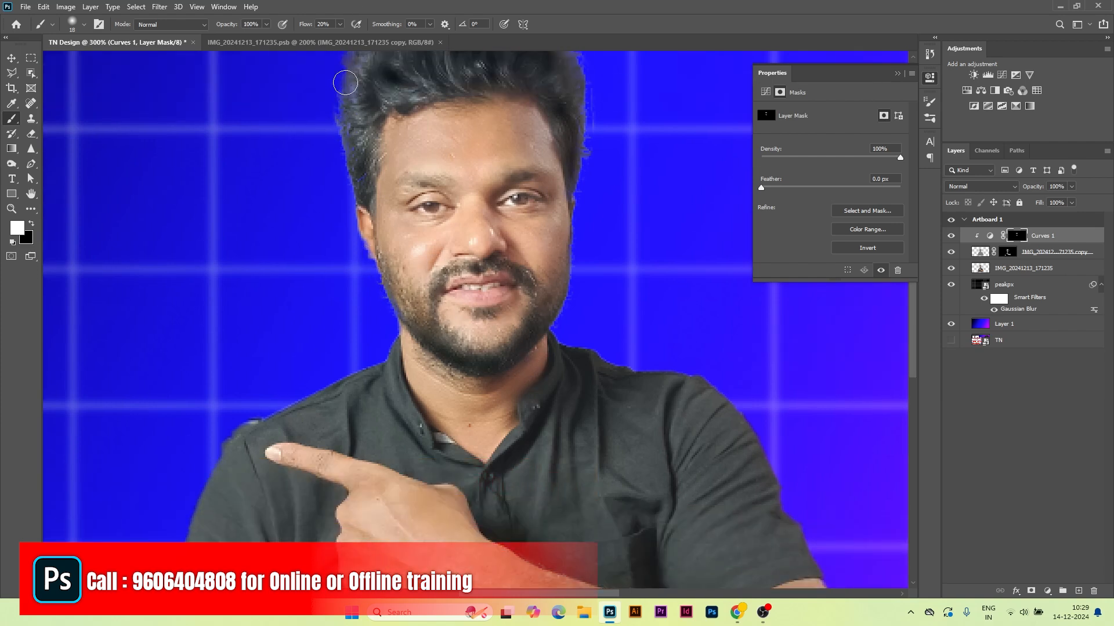
Step: Raise brush flow to 100%, darken the top and right of the hair, and enlarge the brush to 40
left_click(340, 24)
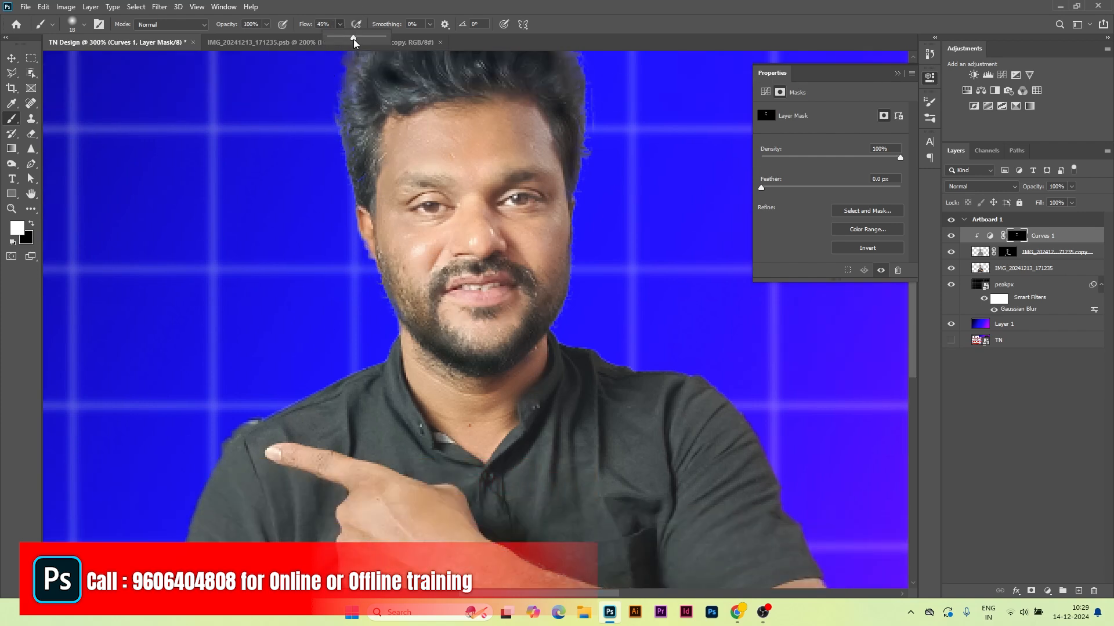
left_click_drag(353, 38, 386, 37)
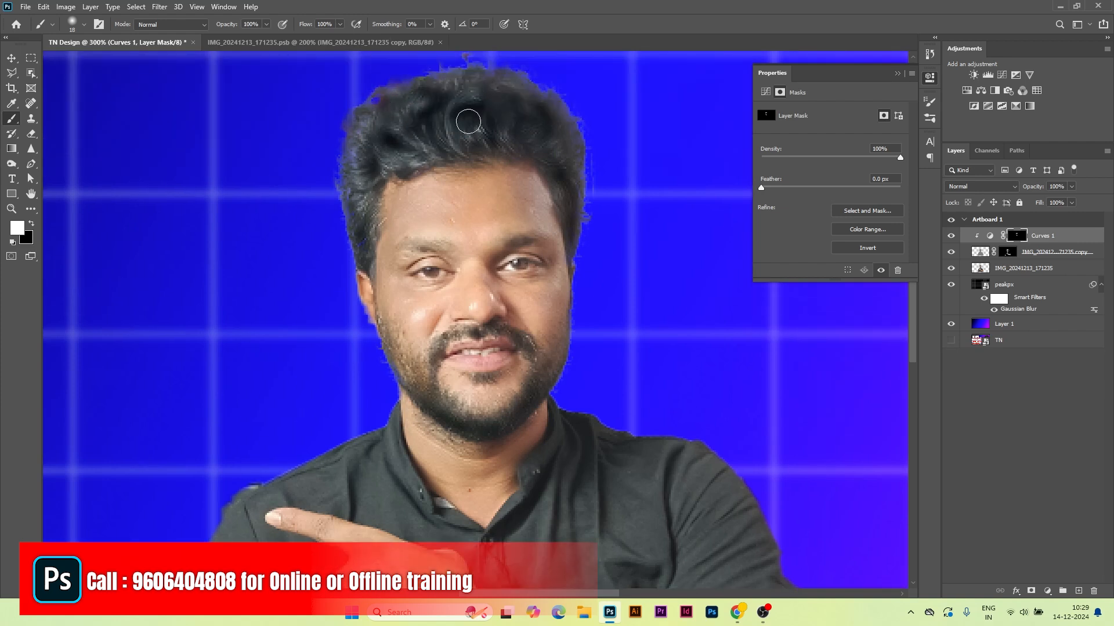
mouse_move(468, 121)
left_mouse_down()
mouse_move(494, 133)
mouse_move(496, 100)
mouse_move(538, 148)
mouse_move(545, 142)
mouse_move(563, 211)
mouse_move(527, 92)
left_mouse_up()
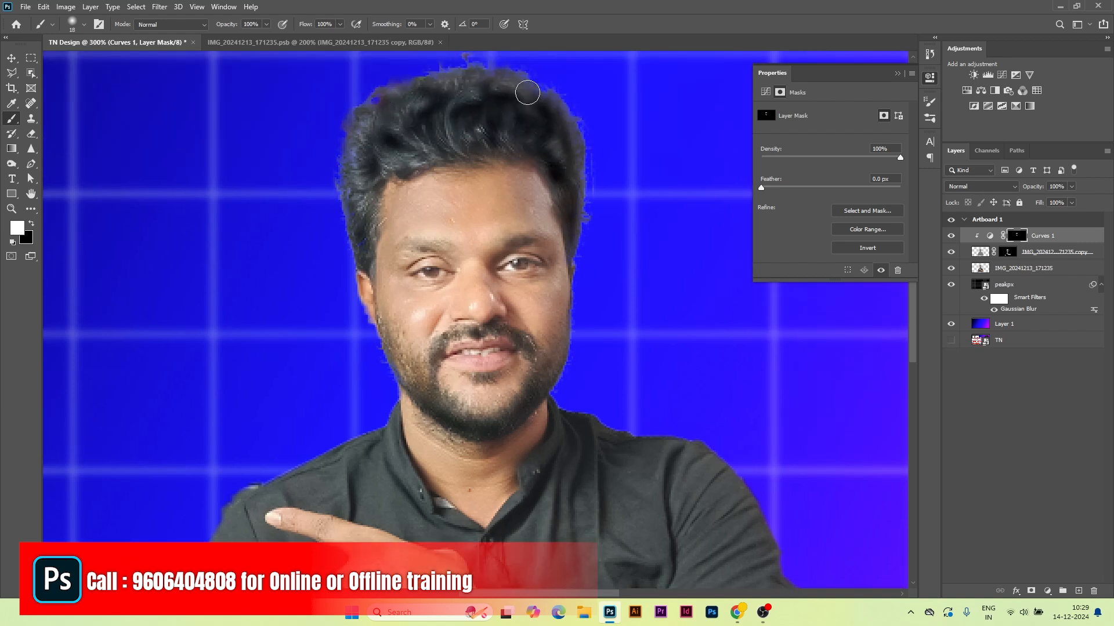
scroll(504, 327, "down", 5)
key("bracketright")
key("bracketright")
key("bracketright")
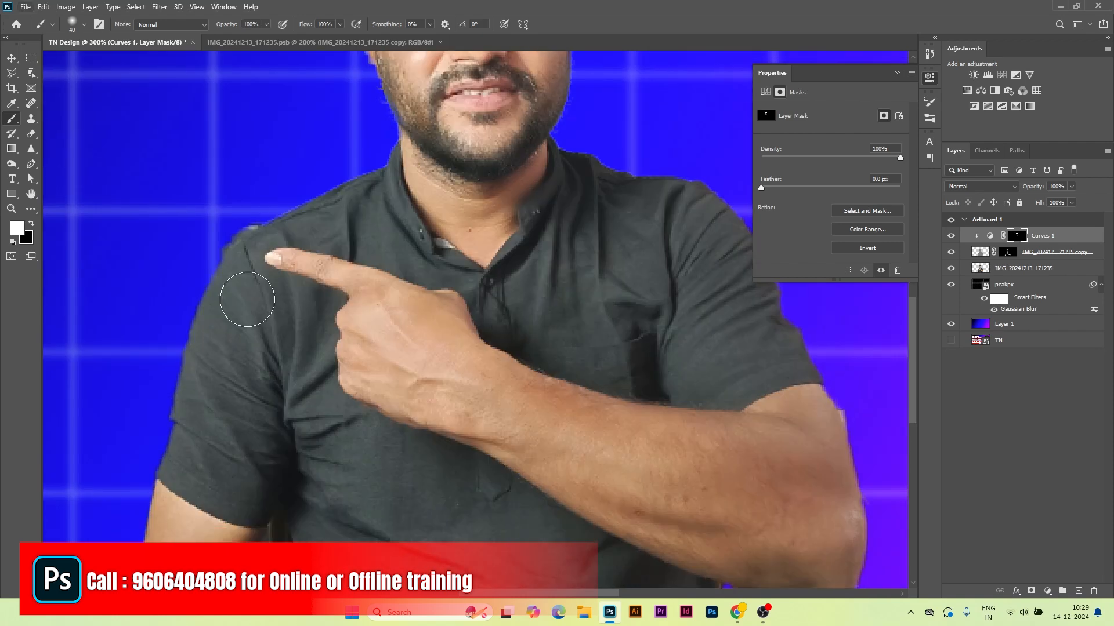
key("ctrl+minus")
key("ctrl+minus")
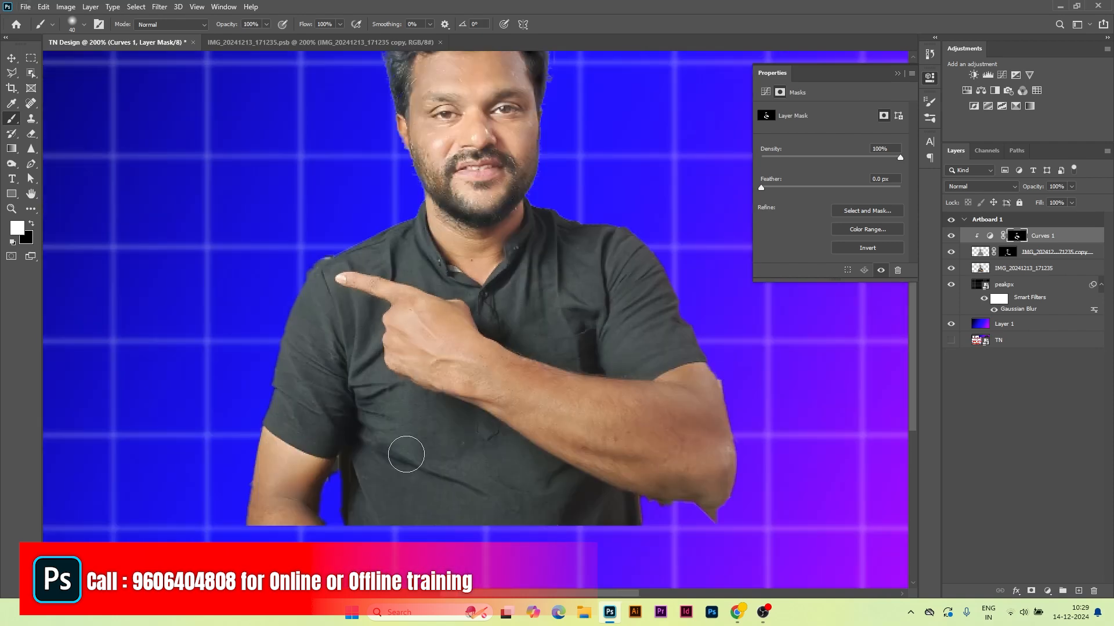
left_click(951, 237)
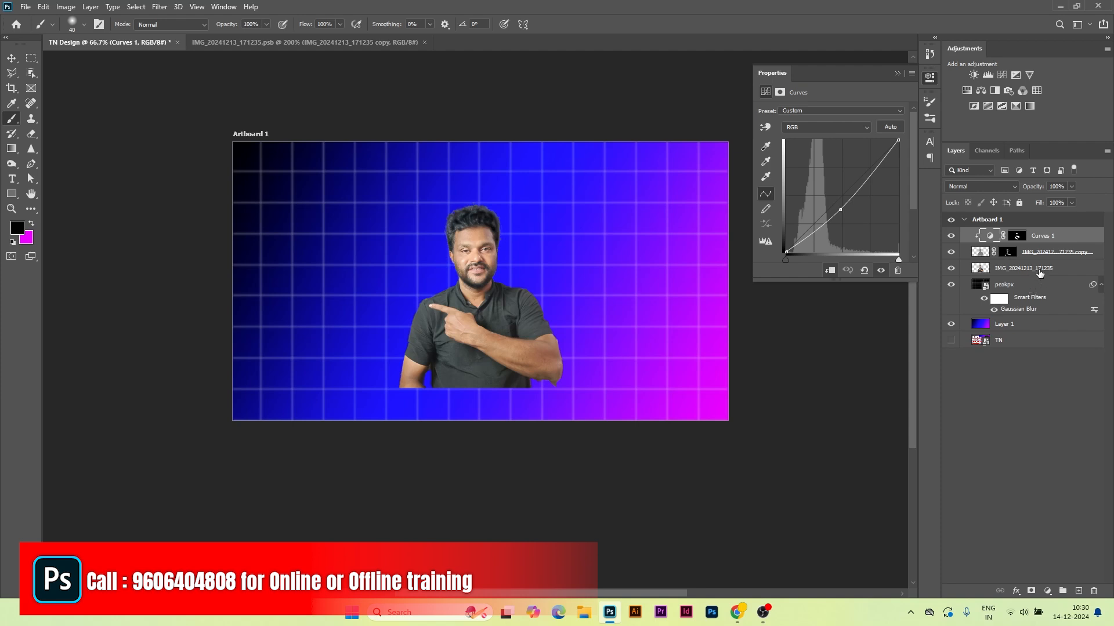
Step: Group the Curves and photo layers into a group named 'my image'
left_click(1041, 269, "shift")
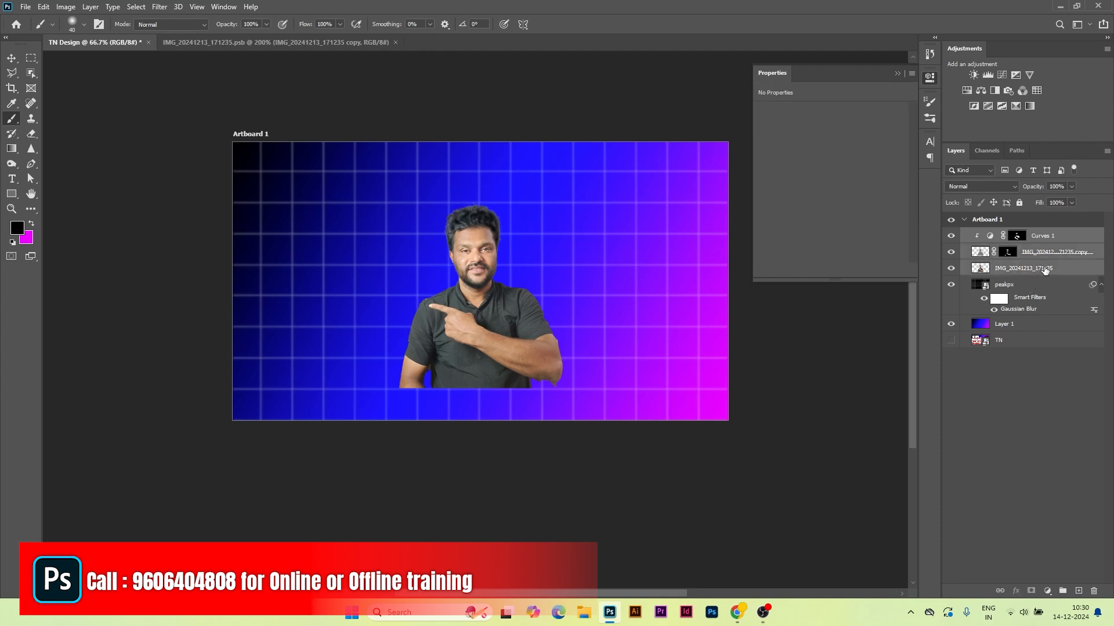
key("ctrl+g")
double_click(1002, 235)
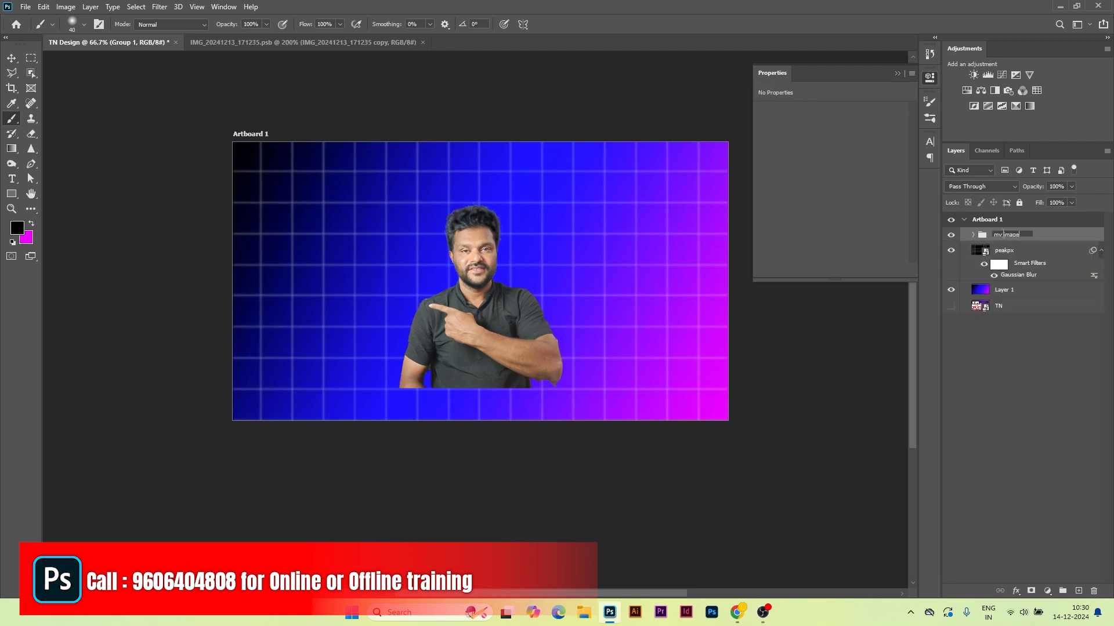
left_click(950, 235)
left_click(951, 235)
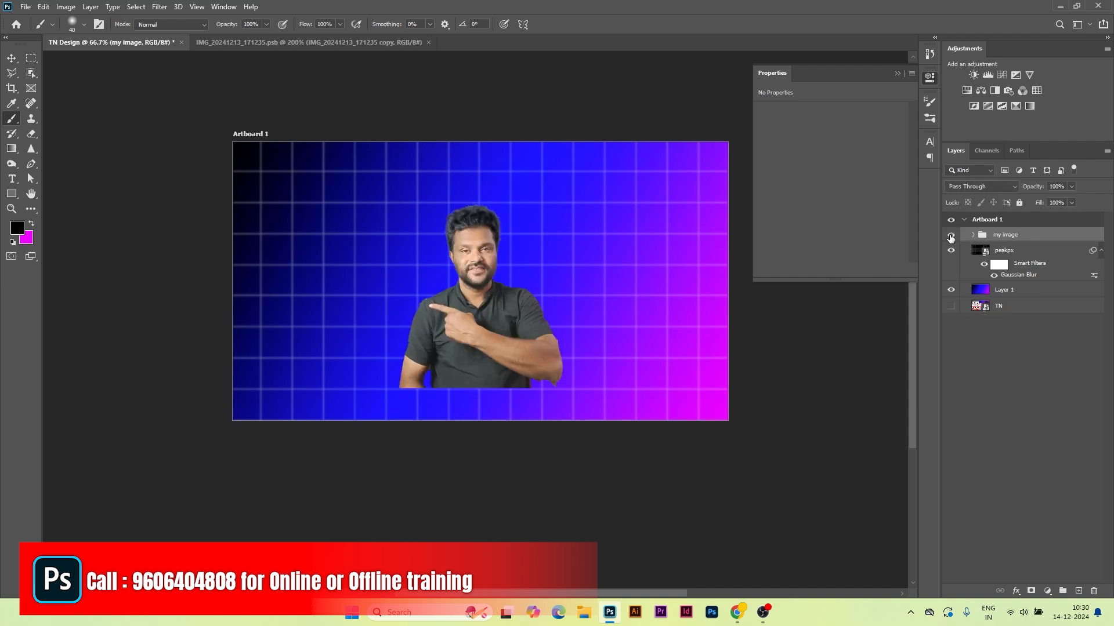
Step: Scale the my image group to 185.40% and move the person to the artboard's right side
key("ctrl+t")
left_click_drag(563, 391, 709, 409)
left_click_drag(650, 204, 704, 141)
left_click_drag(598, 370, 682, 376)
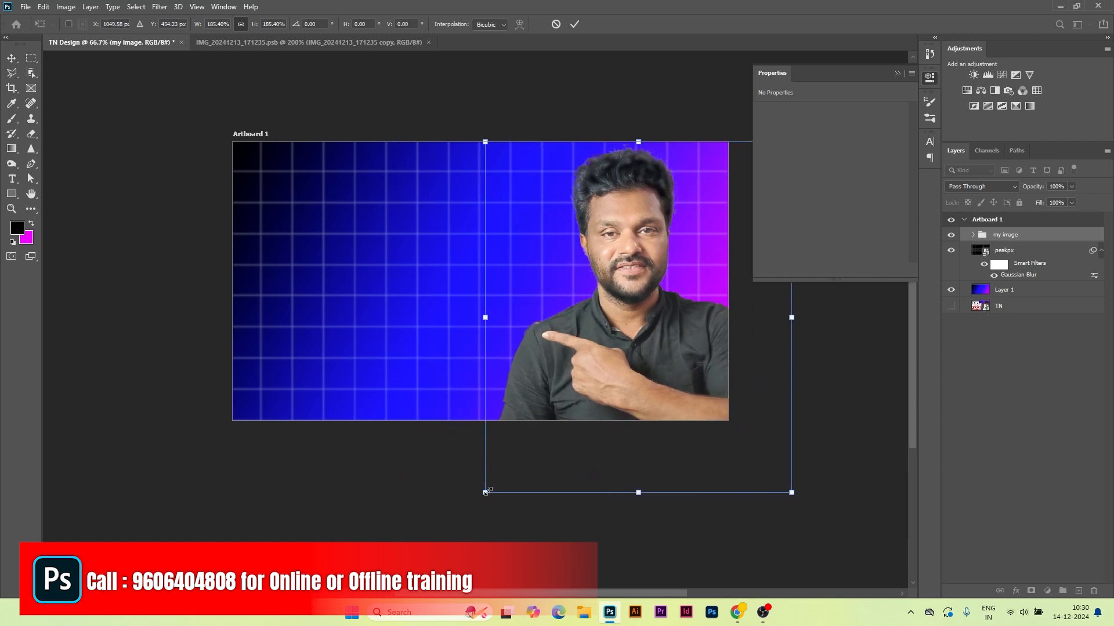
key("Return")
Step: Convert the my image group to a smart object and apply the Sharpen More filter
key("b")
right_click(1037, 235)
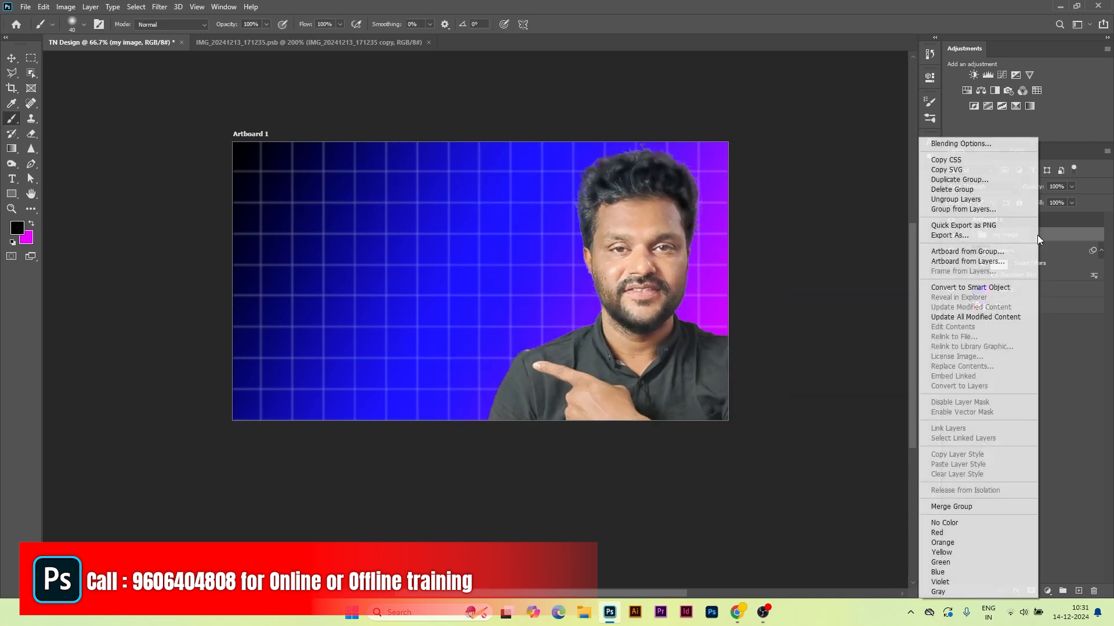
left_click(1012, 287)
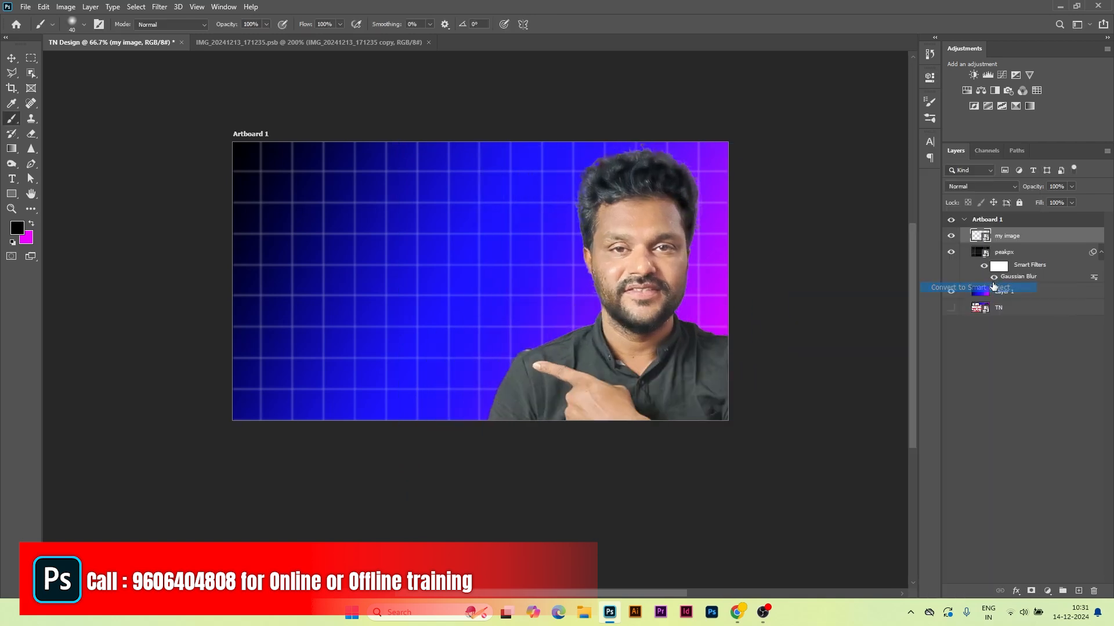
left_click(159, 7)
mouse_move(182, 203)
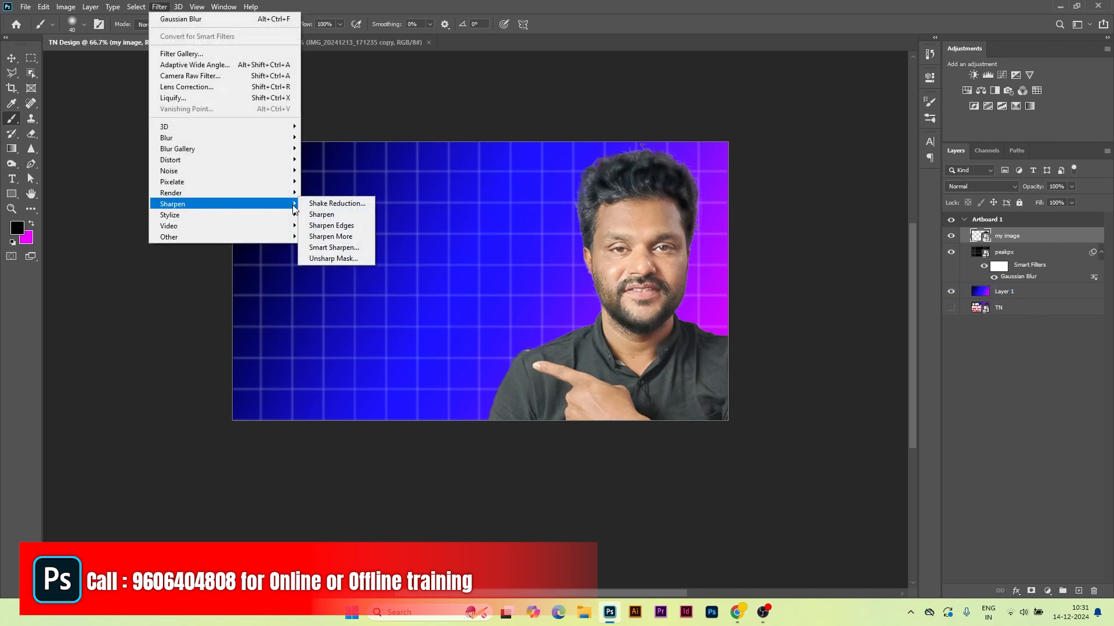
left_click(332, 236)
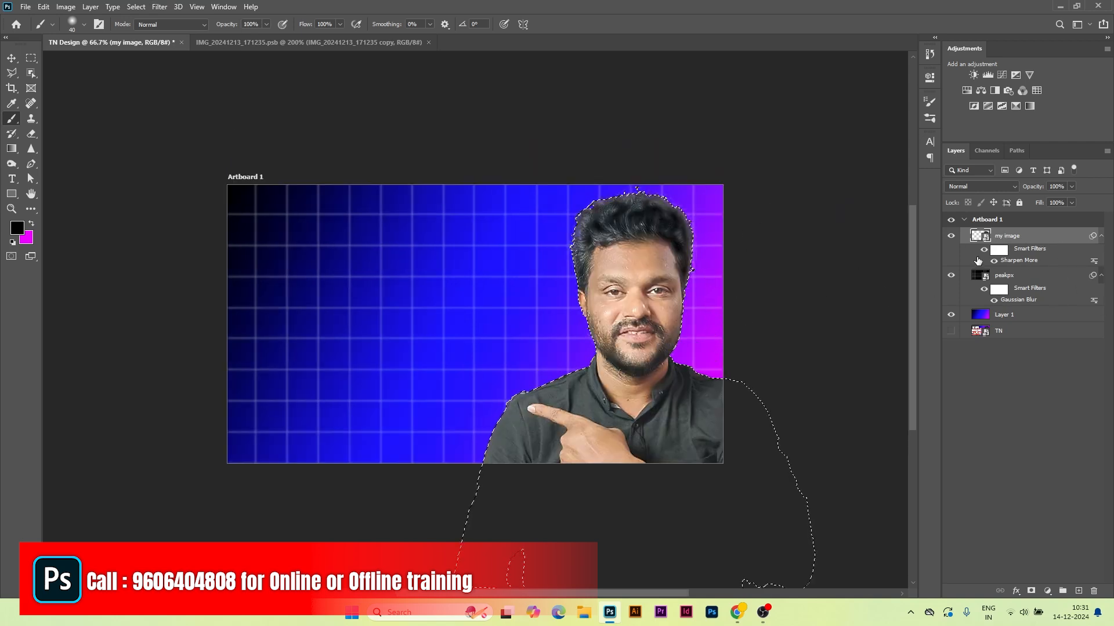
Step: Load the person's outline as a selection and make magenta the foreground colour
key("ctrl+d")
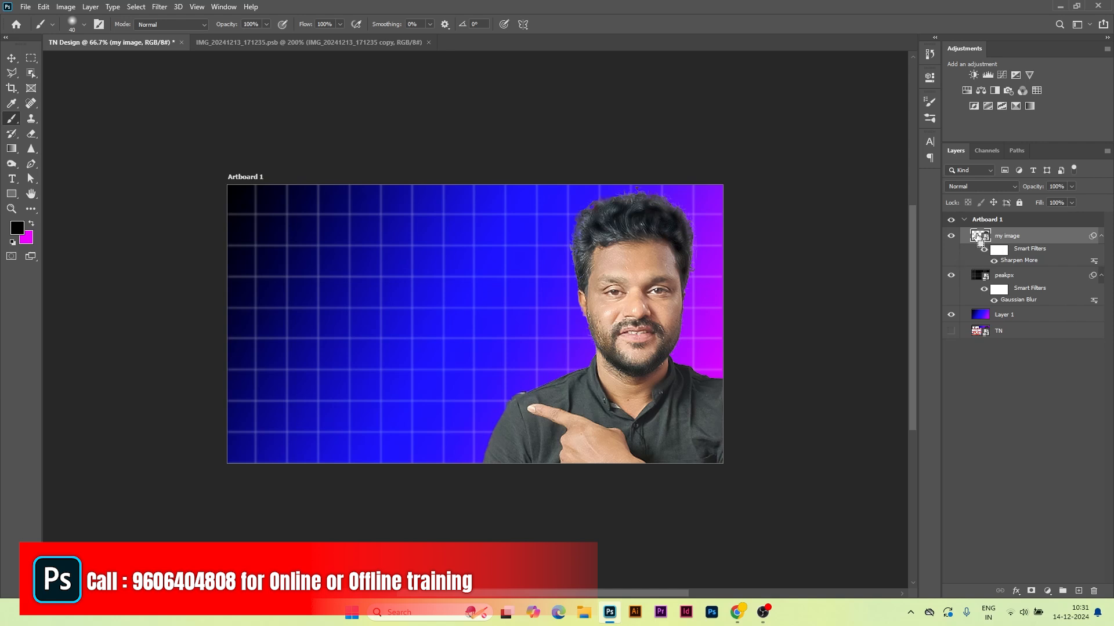
left_click(979, 237, "ctrl")
left_click(30, 225)
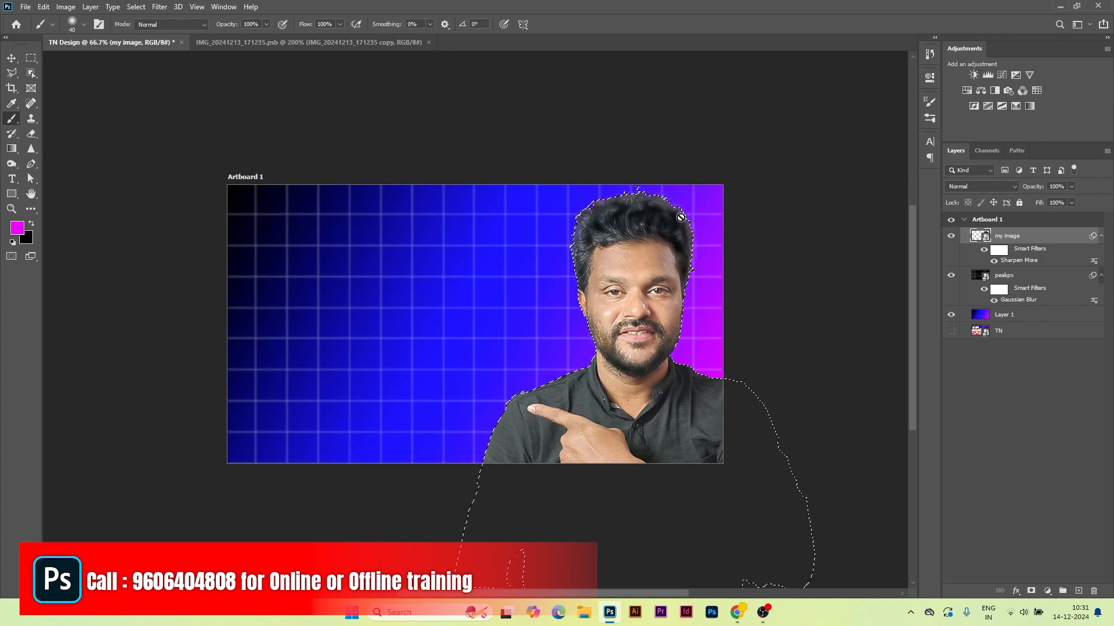
Step: On a new layer, paint magenta over the right of the hair and face with a 187 px brush
left_click(1078, 591)
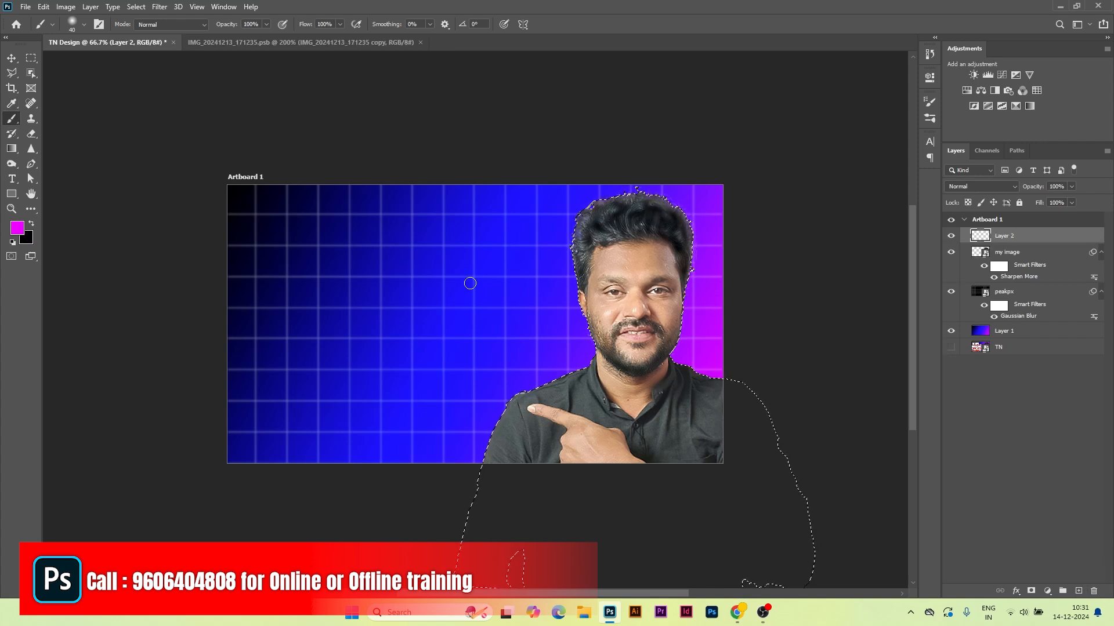
left_click_drag(590, 261, 618, 261)
mouse_move(659, 211)
left_mouse_down()
mouse_move(673, 252)
mouse_move(673, 347)
mouse_move(713, 387)
mouse_move(721, 460)
left_mouse_up()
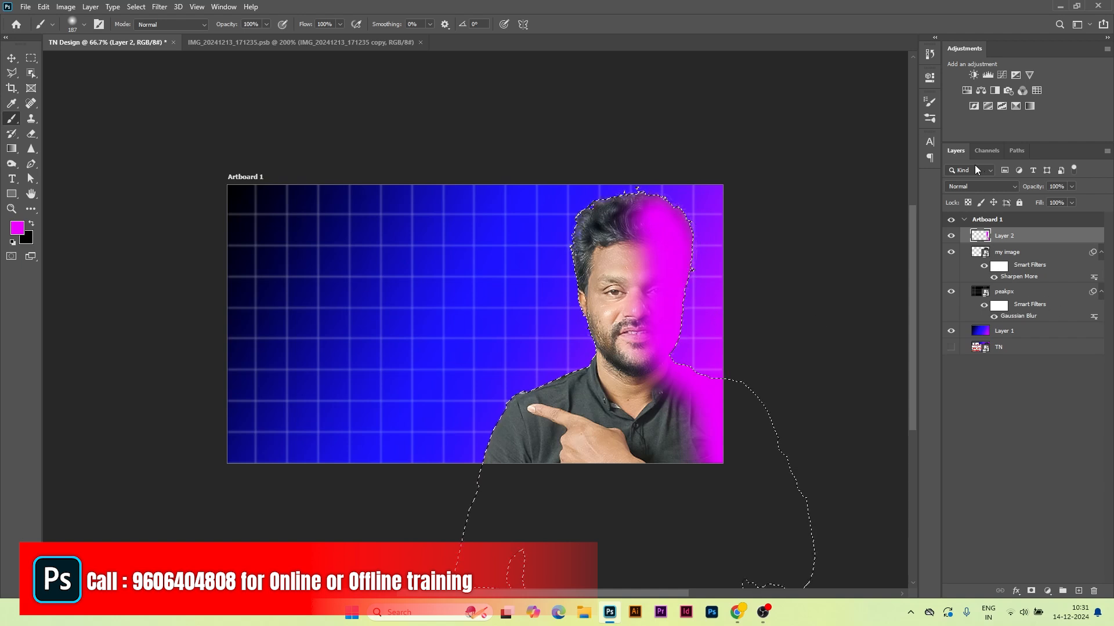
left_click(968, 186)
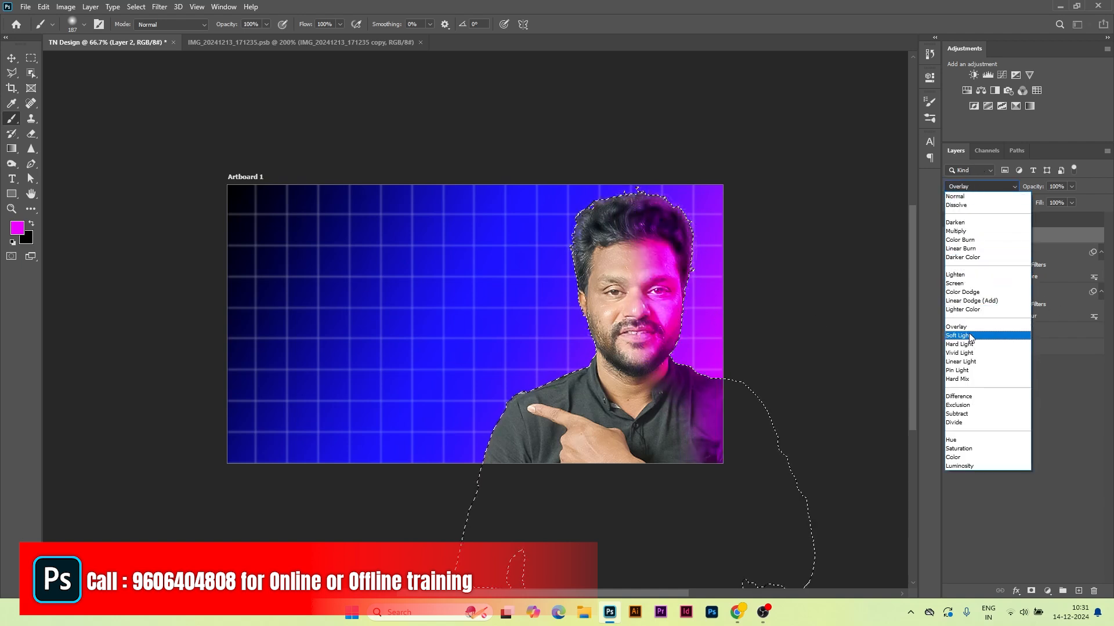
Step: Set the magenta layer to Soft Light and split its Blend If Underlying slider to fade off darker tones
left_click(968, 336)
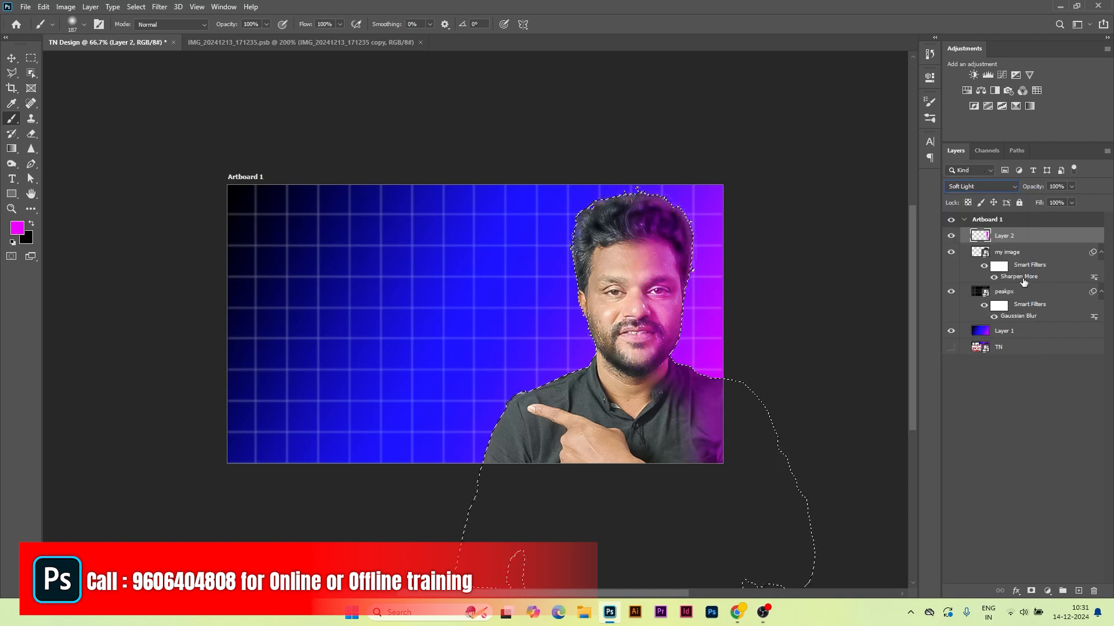
double_click(1069, 238)
left_click(1086, 108)
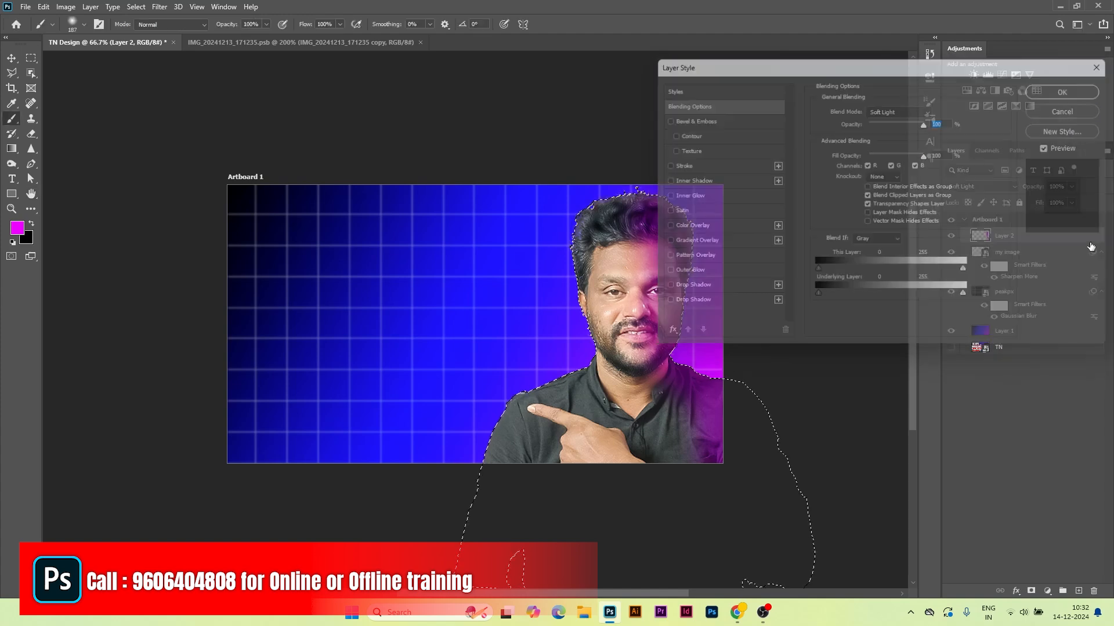
double_click(1069, 237)
left_click_drag(851, 68, 940, 63)
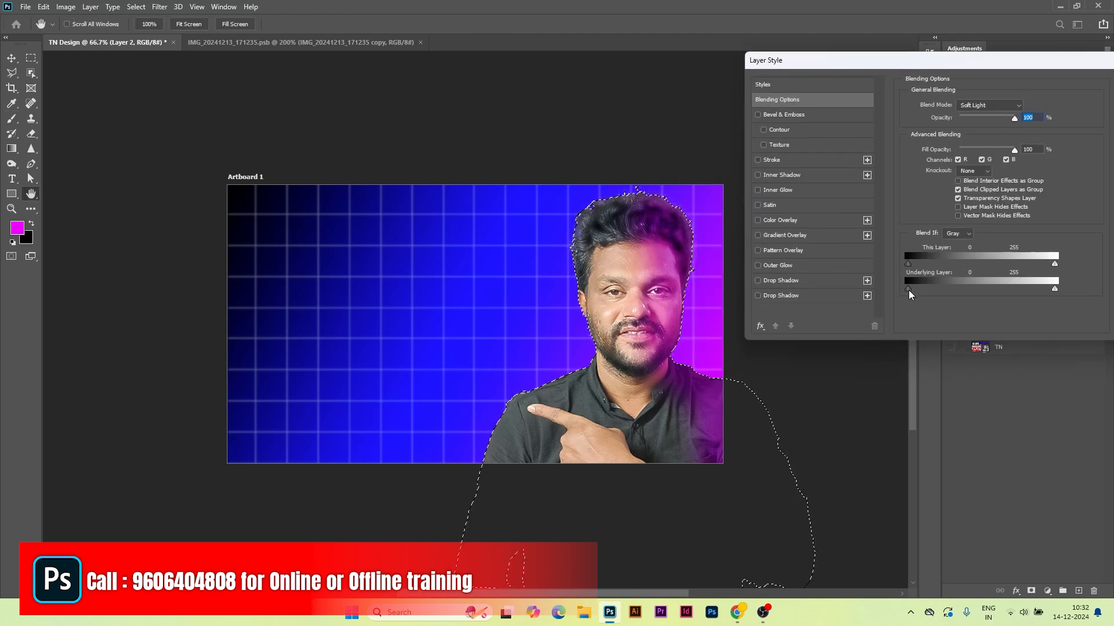
left_click_drag(908, 295, 966, 289)
key("alt")
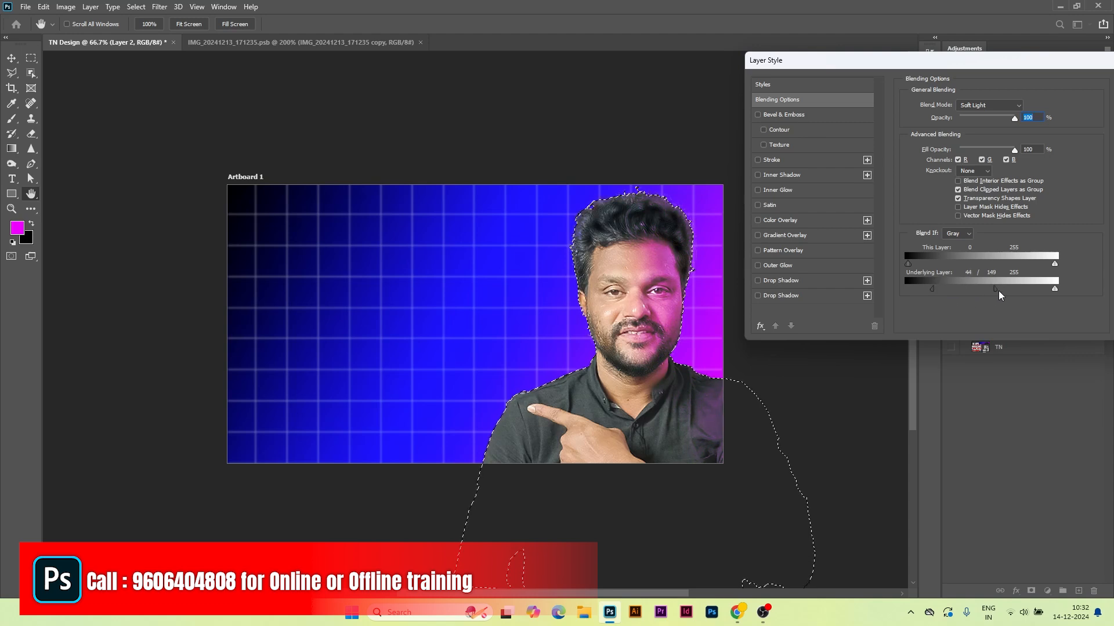
left_click_drag(1000, 294, 979, 299)
left_click_drag(1066, 62, 947, 59)
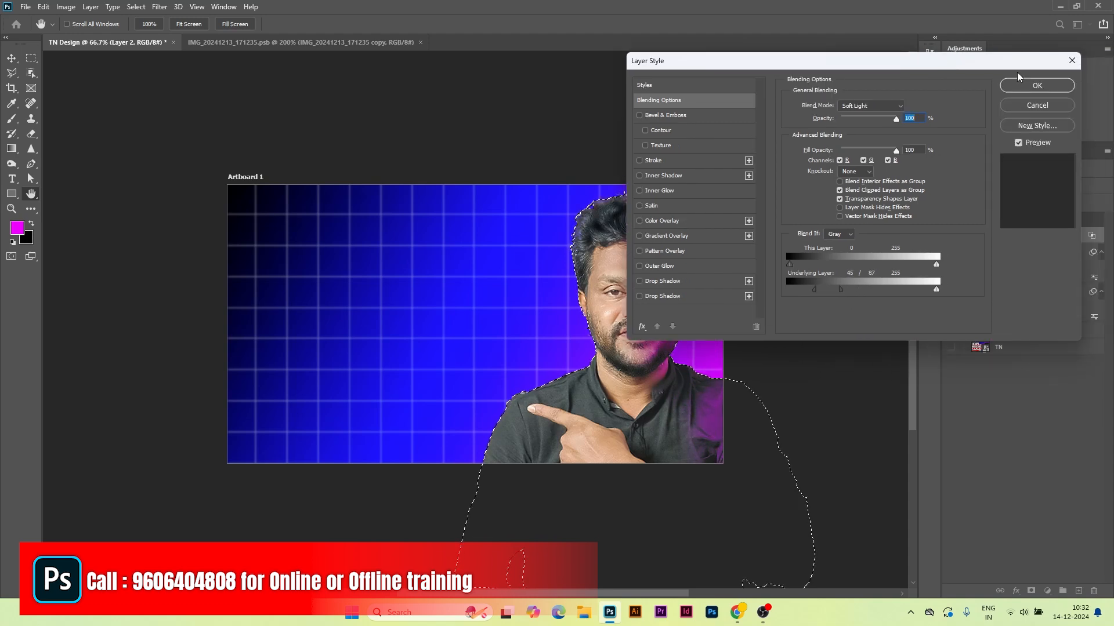
left_click(1022, 87)
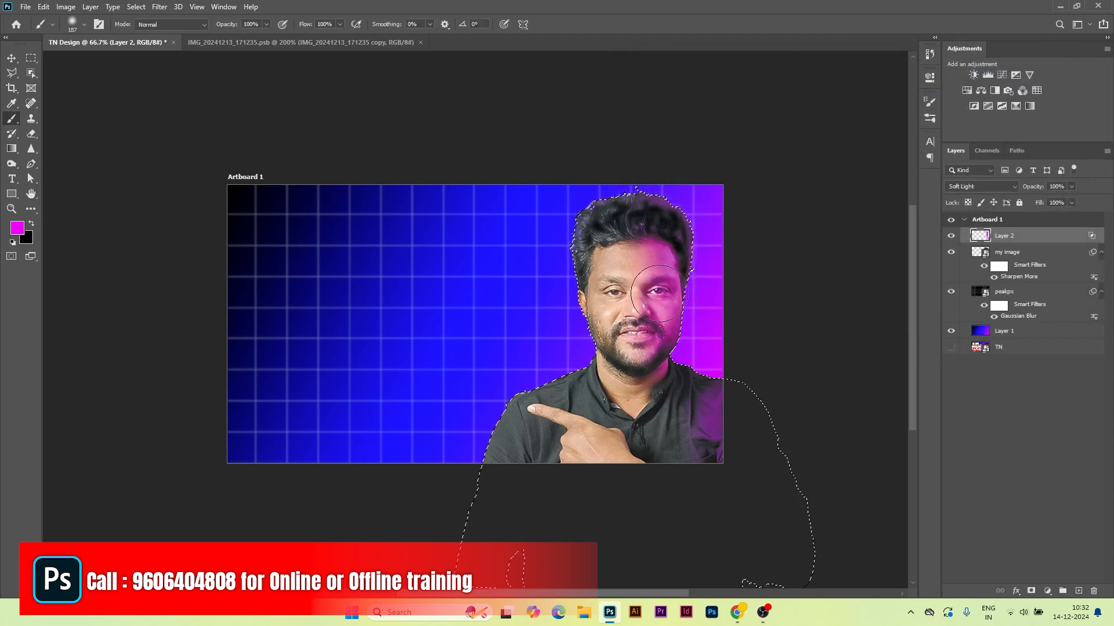
Step: Lower the magenta layer's opacity to 55% and add a Curves adjustment
left_click(1073, 187)
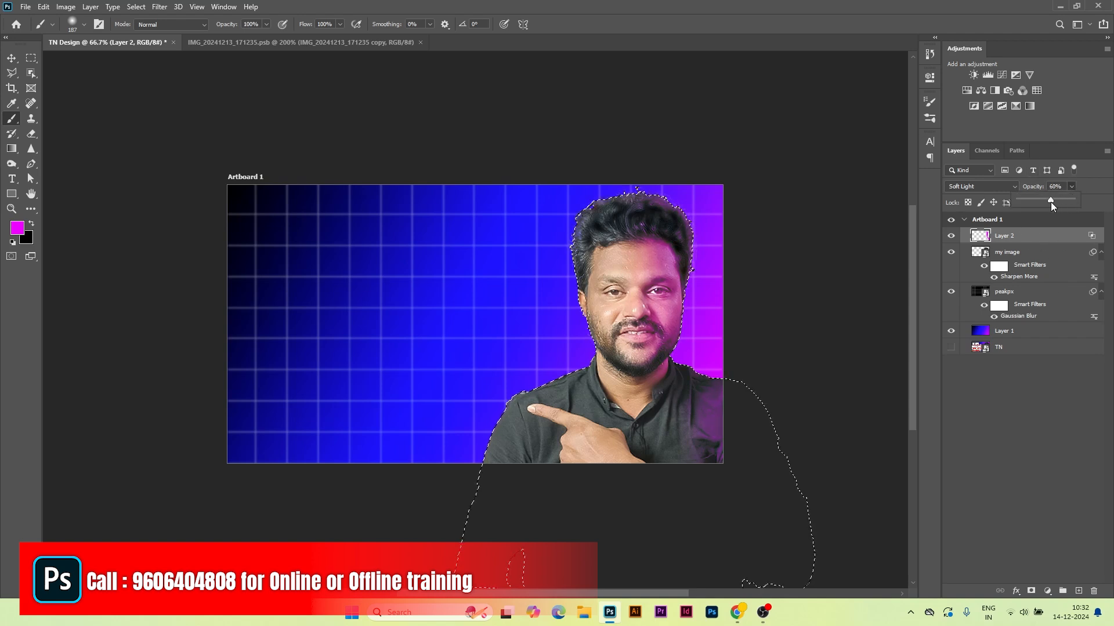
left_click_drag(1053, 201, 1049, 201)
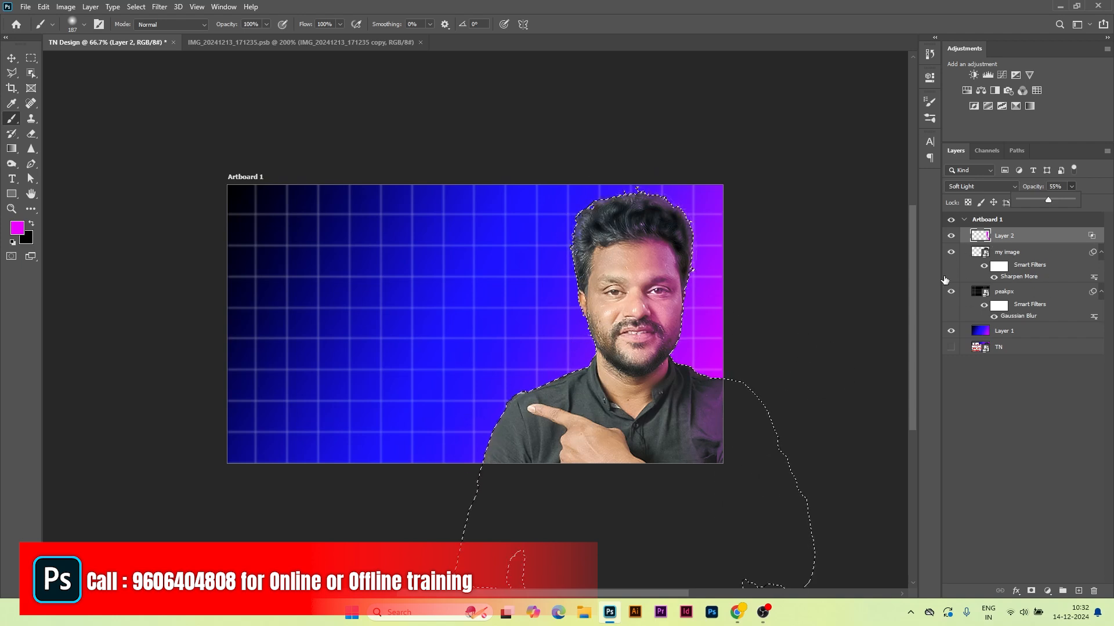
left_click(1002, 75)
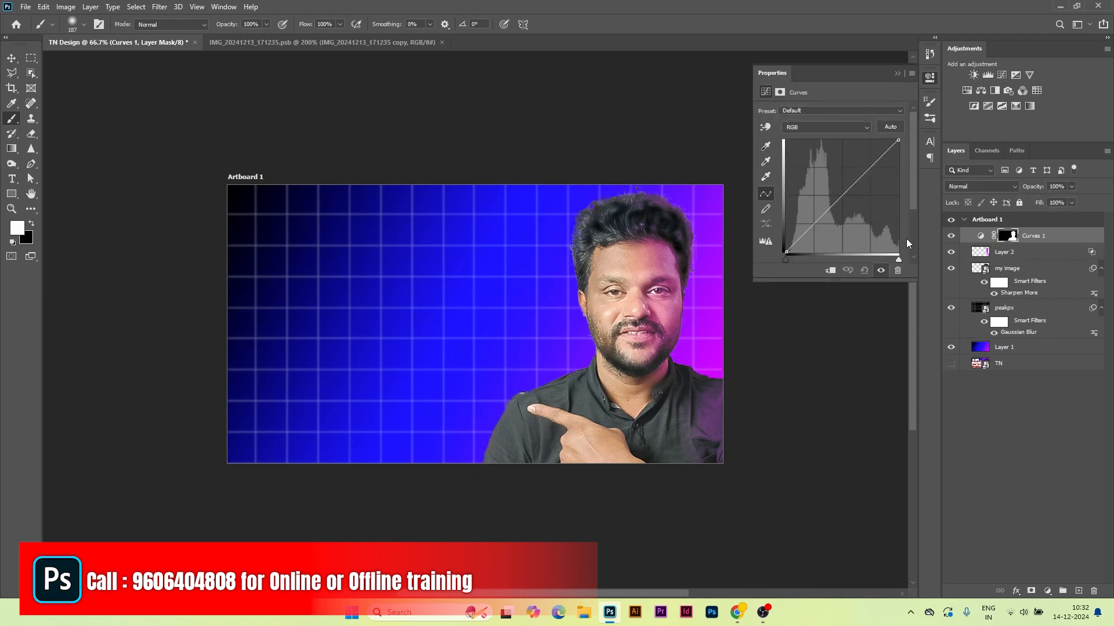
Step: Raise the curve to brighten the subject and paint black on its mask over his right side
left_click_drag(832, 200, 832, 193)
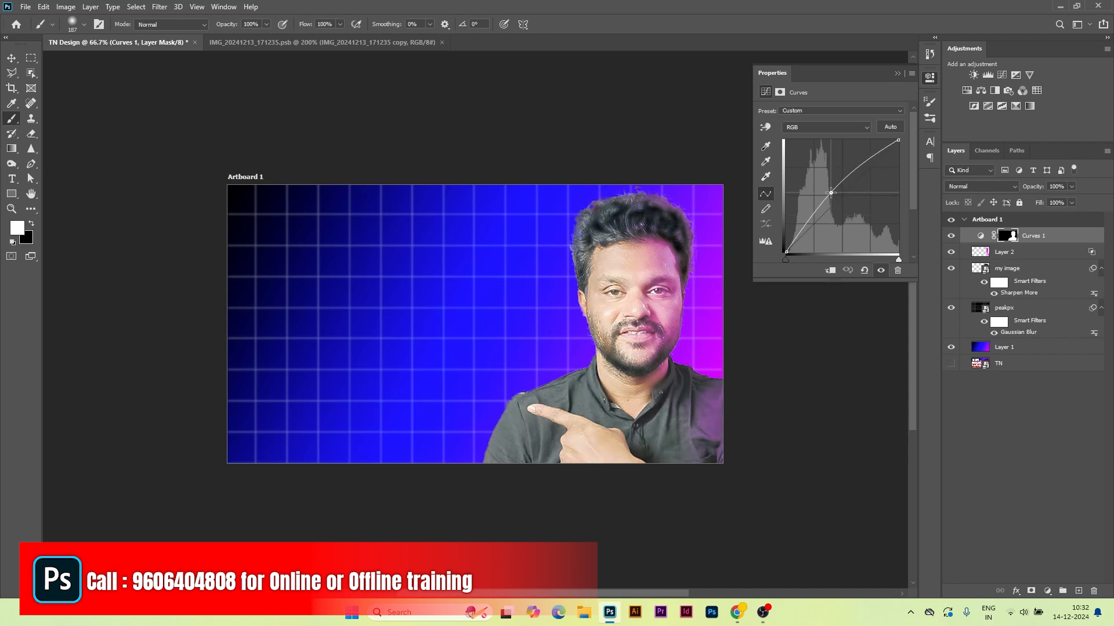
left_click(30, 224)
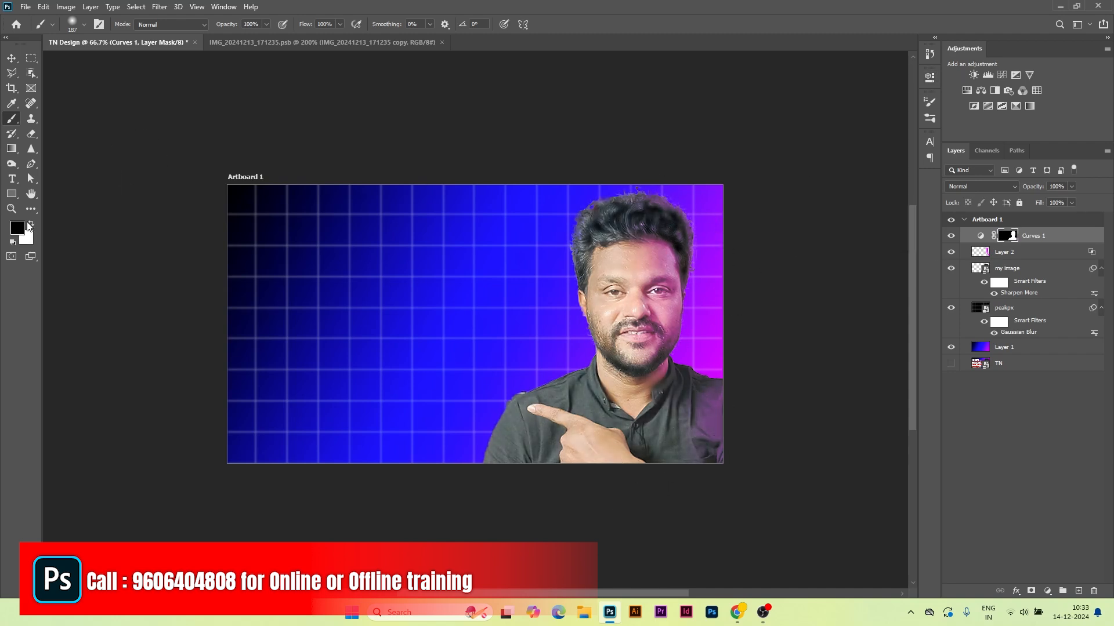
right_click(633, 251, "alt")
left_click_drag(672, 221, 706, 540)
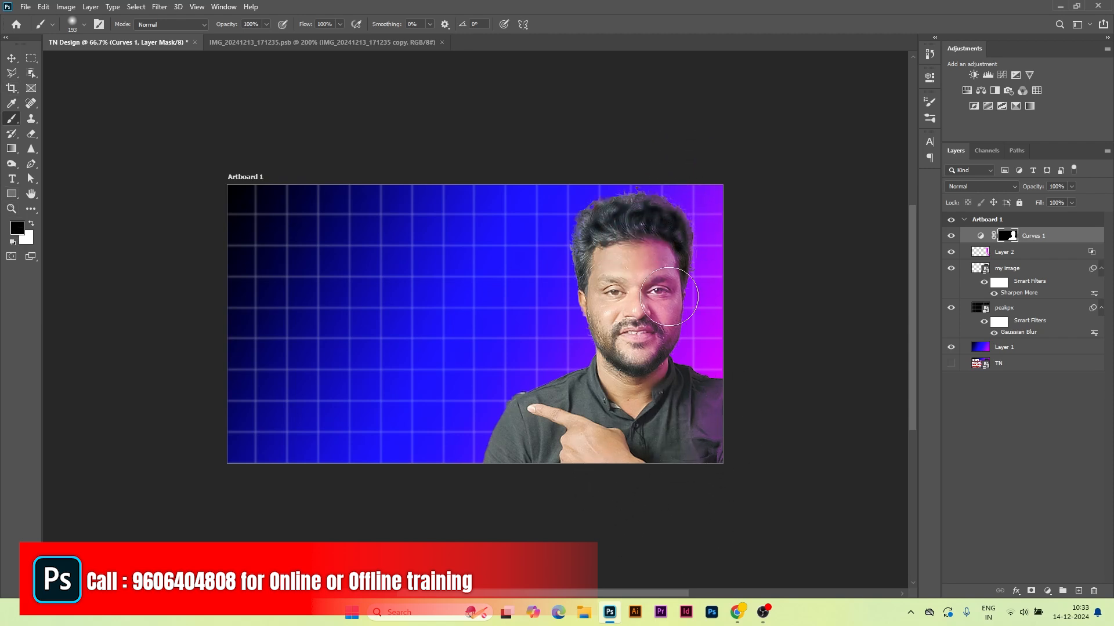
mouse_move(670, 296)
left_mouse_down()
mouse_move(597, 492)
mouse_move(610, 454)
left_mouse_up()
left_click(951, 239)
left_click(951, 240)
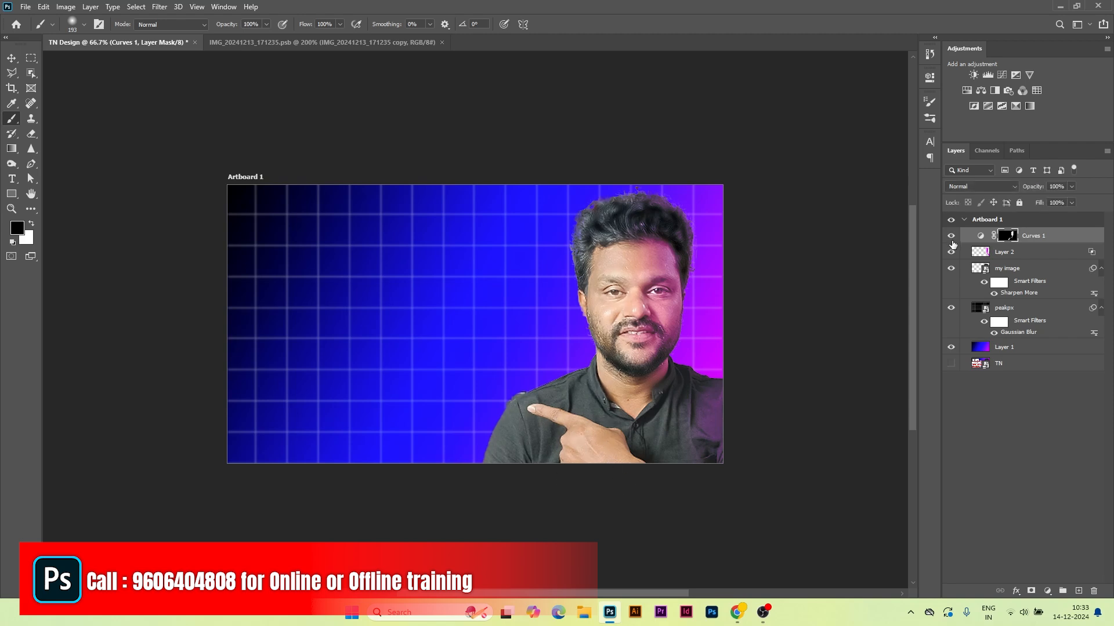
left_click(951, 240)
left_click(951, 241)
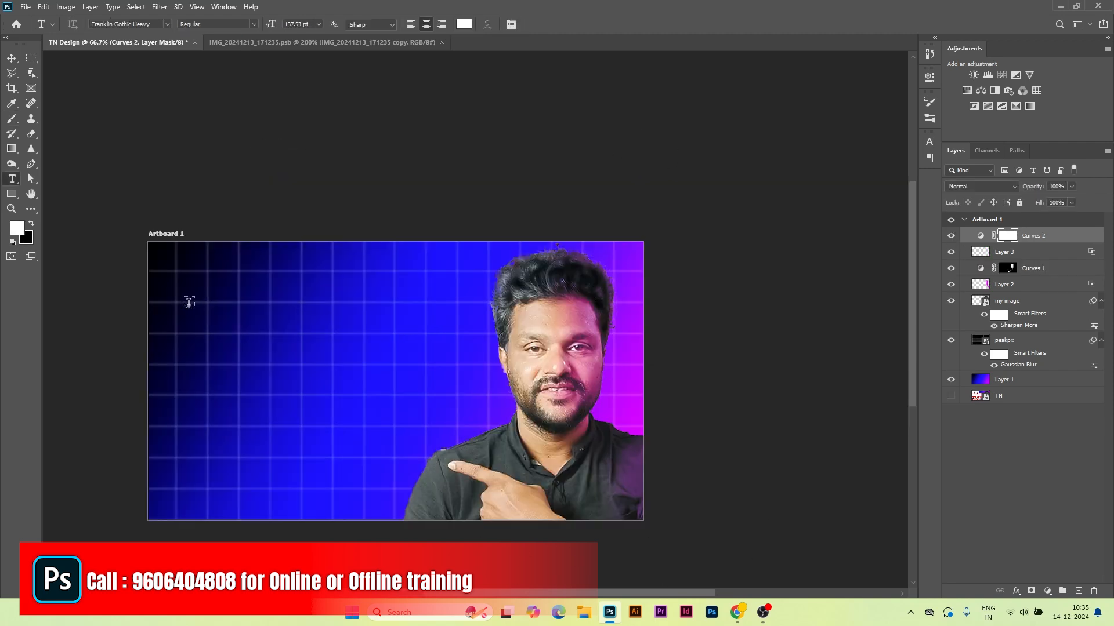
Step: Type the headline 'BCOM' in capitals and shrink it slightly
left_click(192, 305)
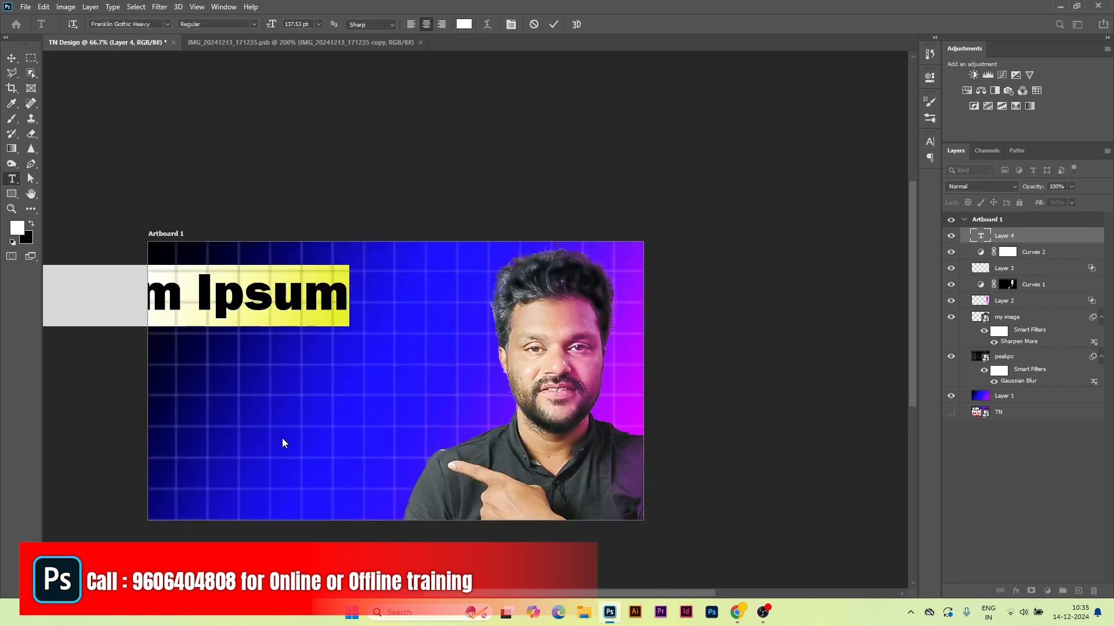
type("bcom")
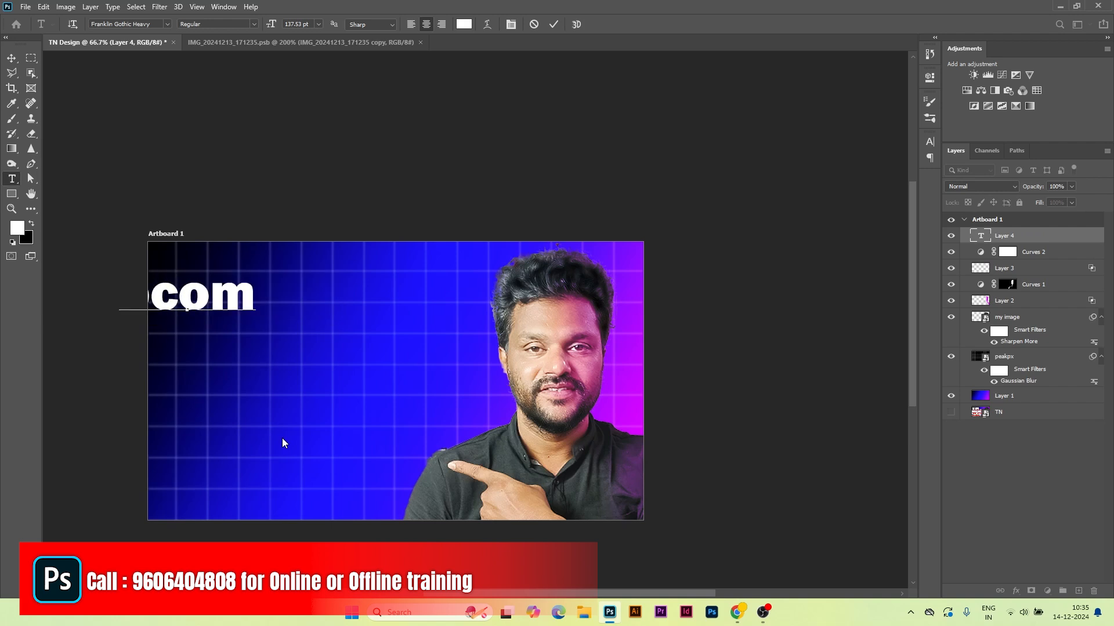
key("ctrl+a")
key("Caps_Lock")
type("BCOM")
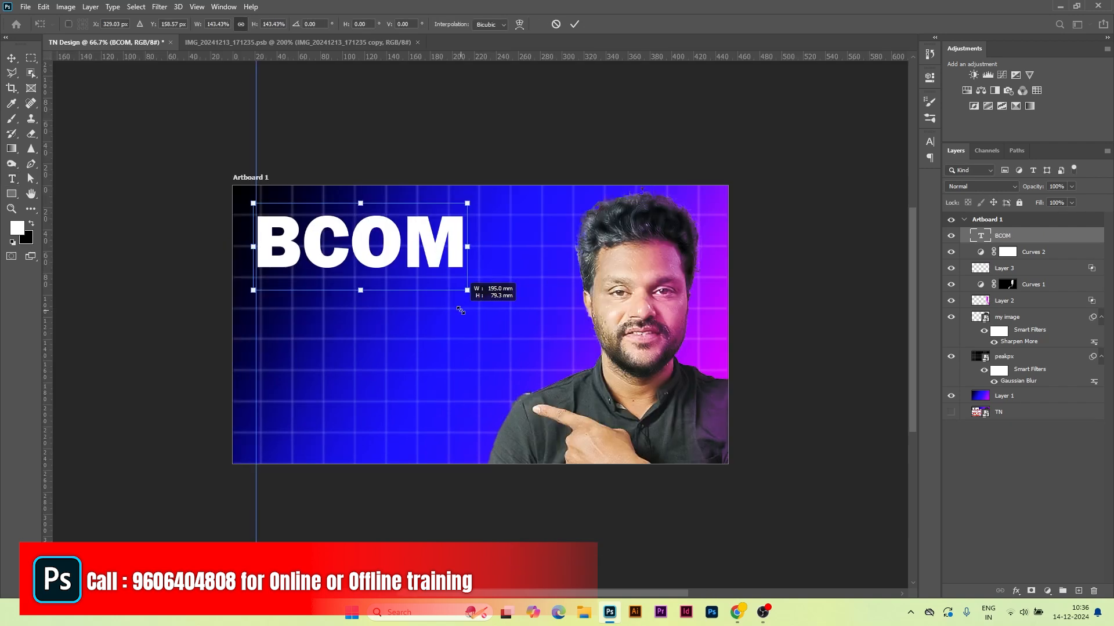
left_click_drag(460, 311, 451, 305)
left_click(575, 24)
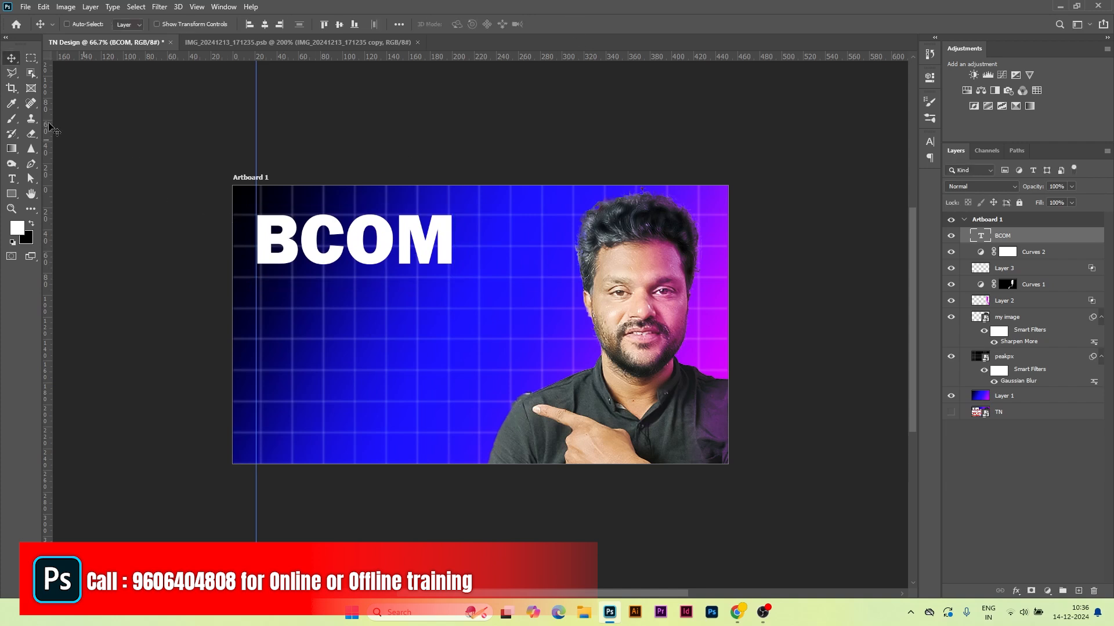
Step: Change the BCOM headline font to Anton
left_click(11, 180)
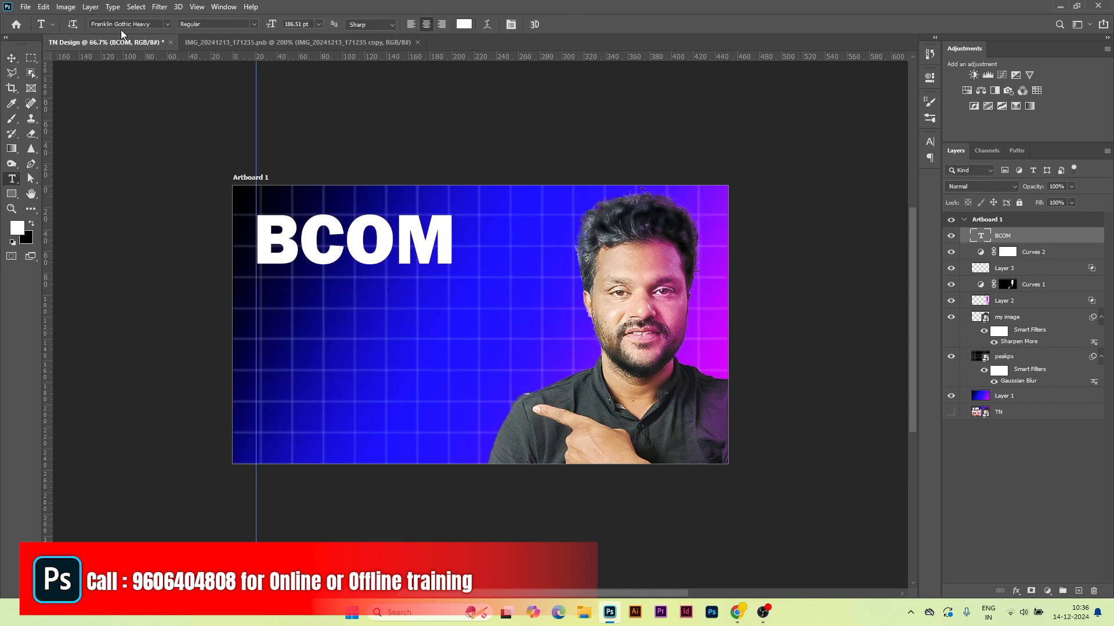
left_click(169, 25)
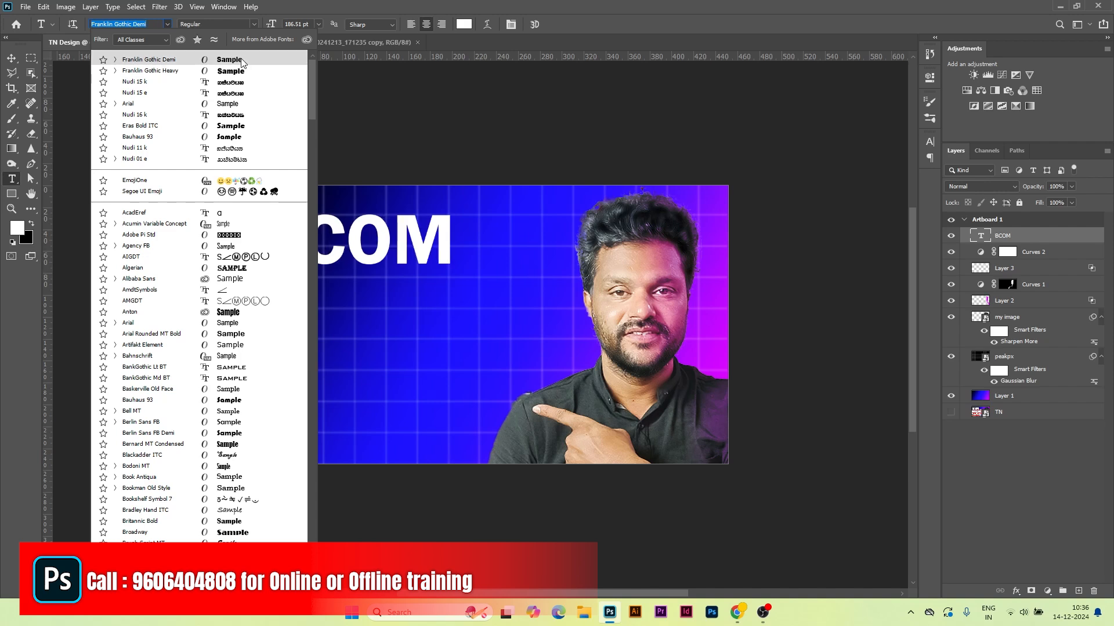
left_click(242, 318)
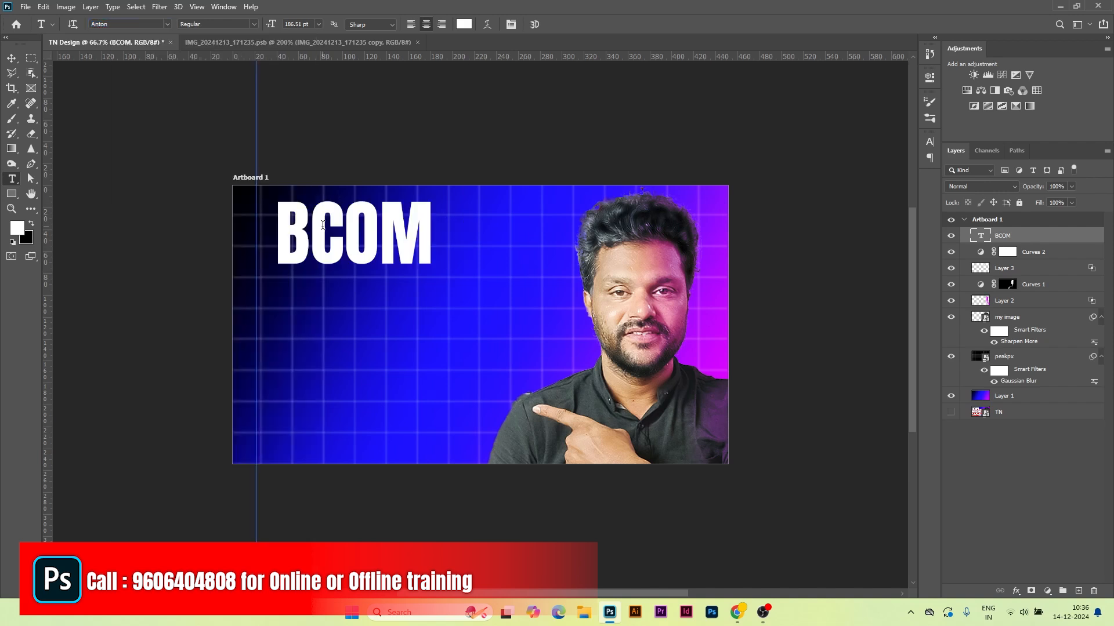
left_click(12, 58)
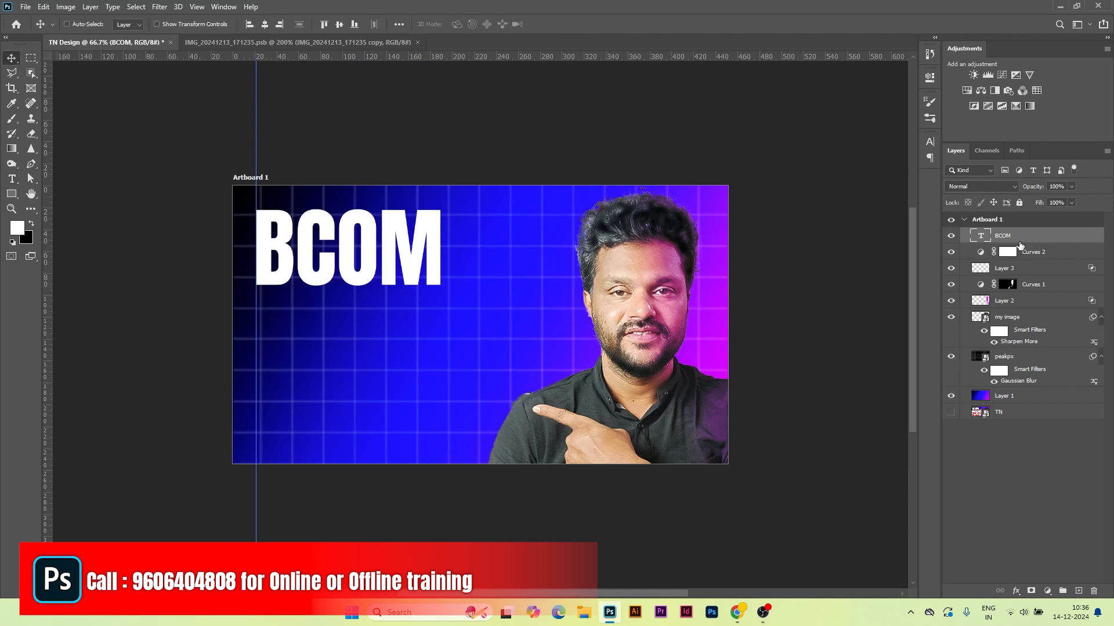
Step: Add a red (ff0000) drop shadow to the BCOM headline, offset at a 131° angle
double_click(1059, 242)
left_click(699, 282)
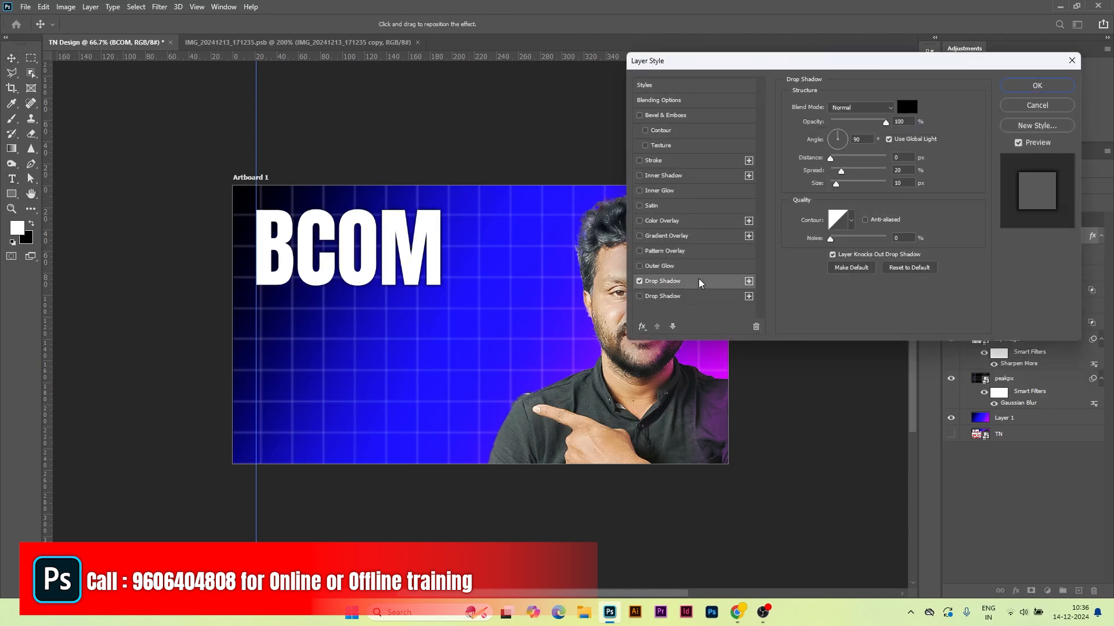
left_click(907, 107)
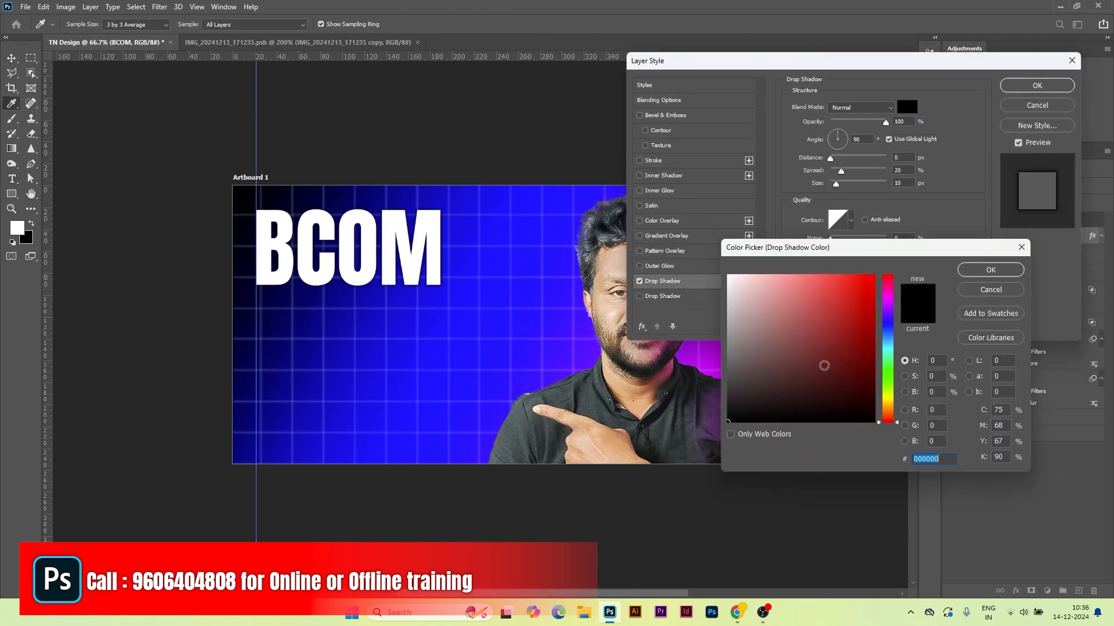
type("ff0000")
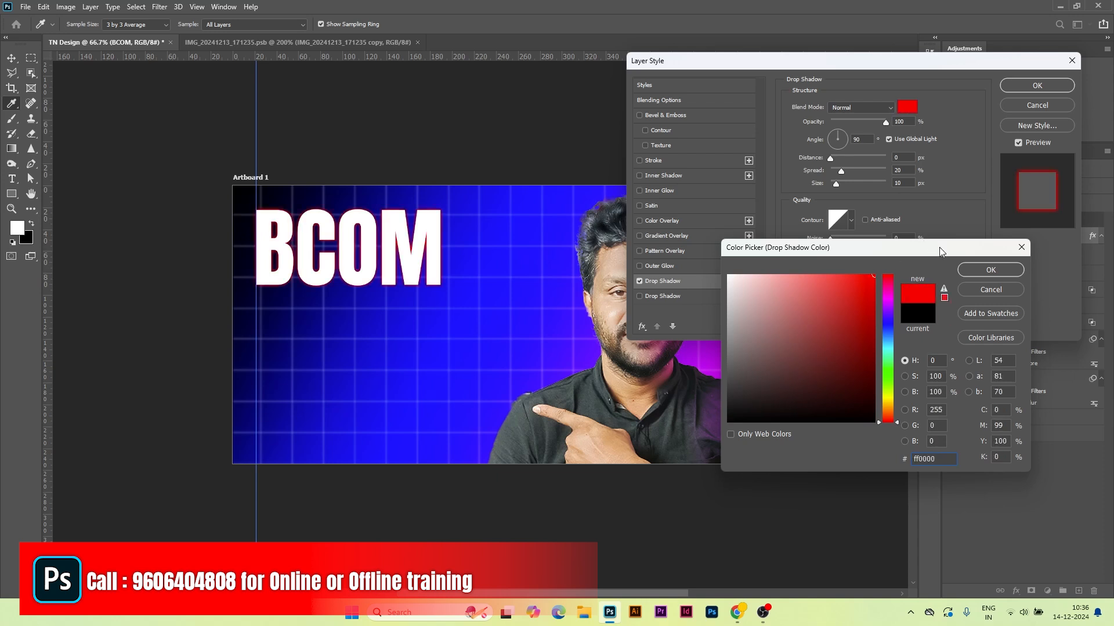
left_click(965, 270)
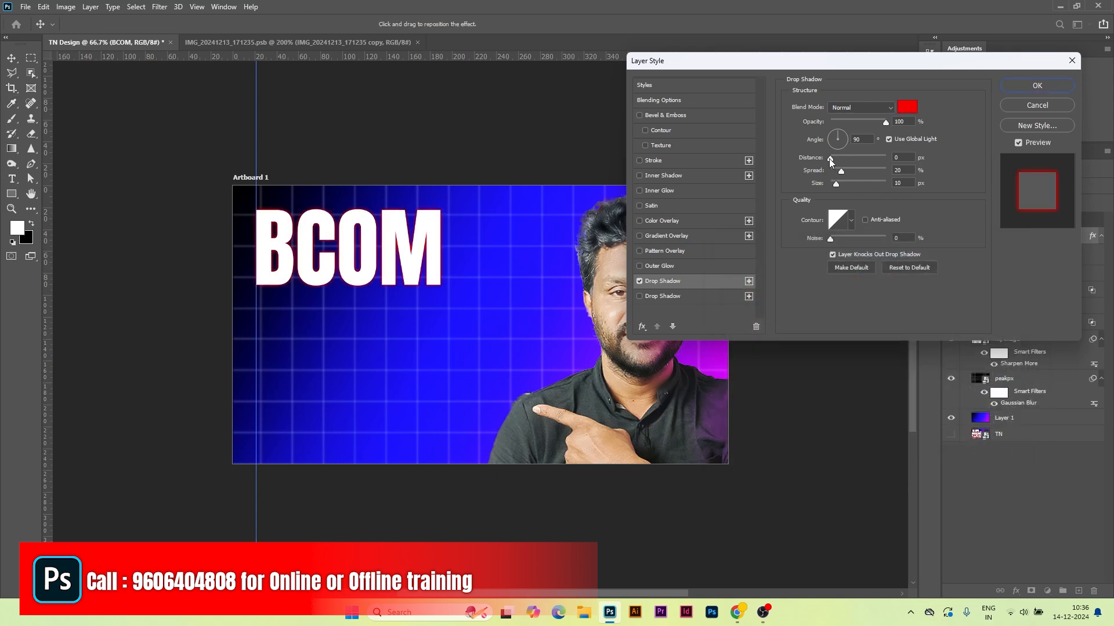
left_click_drag(830, 159, 841, 163)
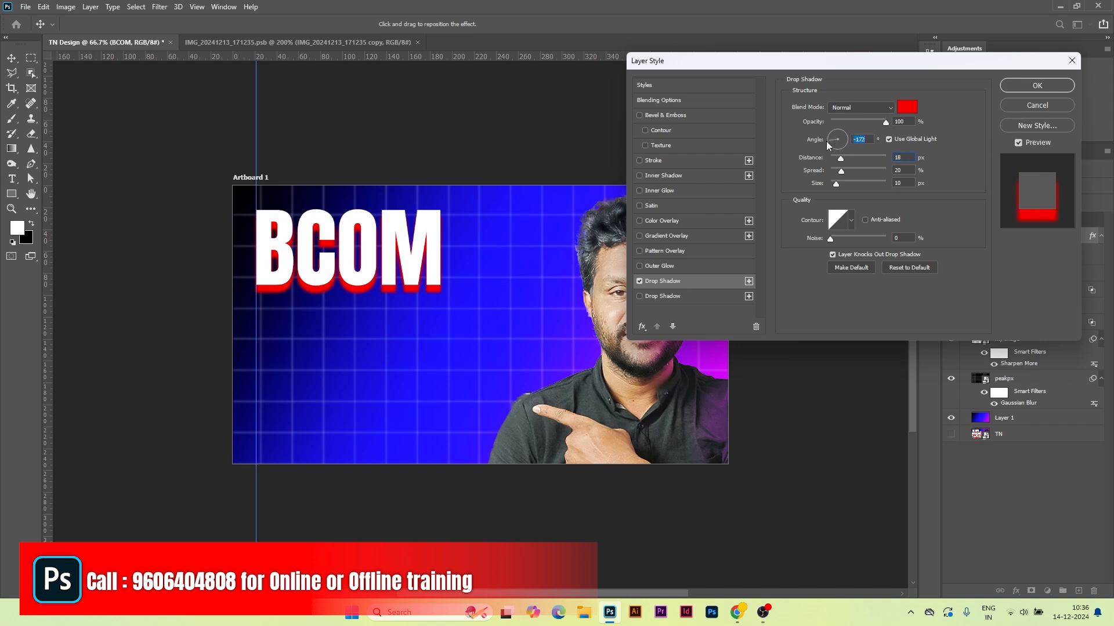
left_click_drag(826, 141, 827, 148)
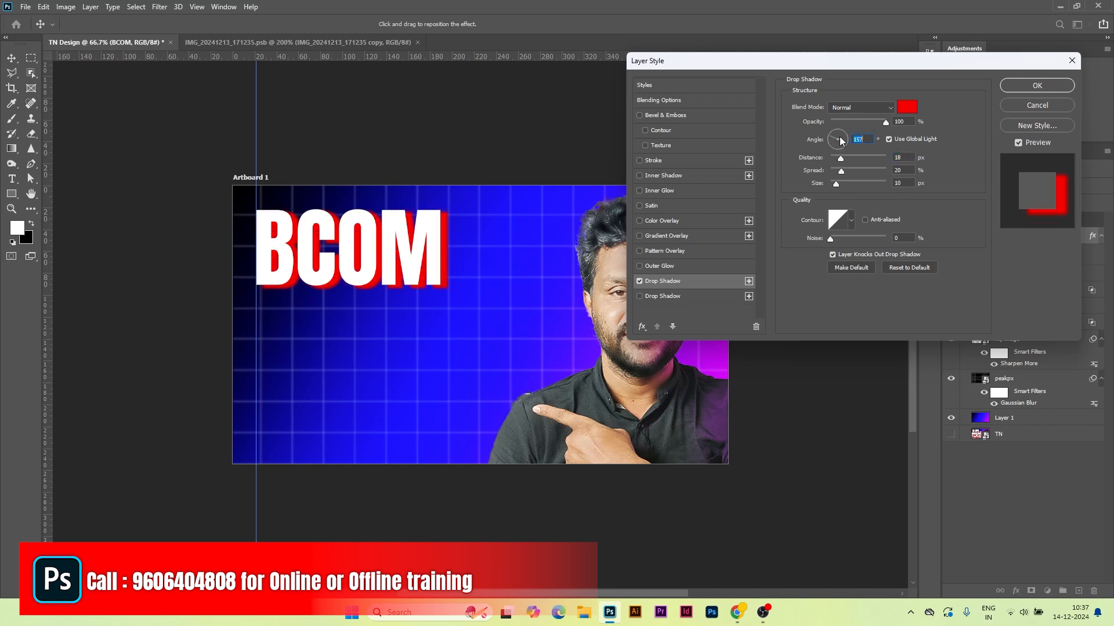
left_click(834, 135)
left_click_drag(836, 140, 834, 172)
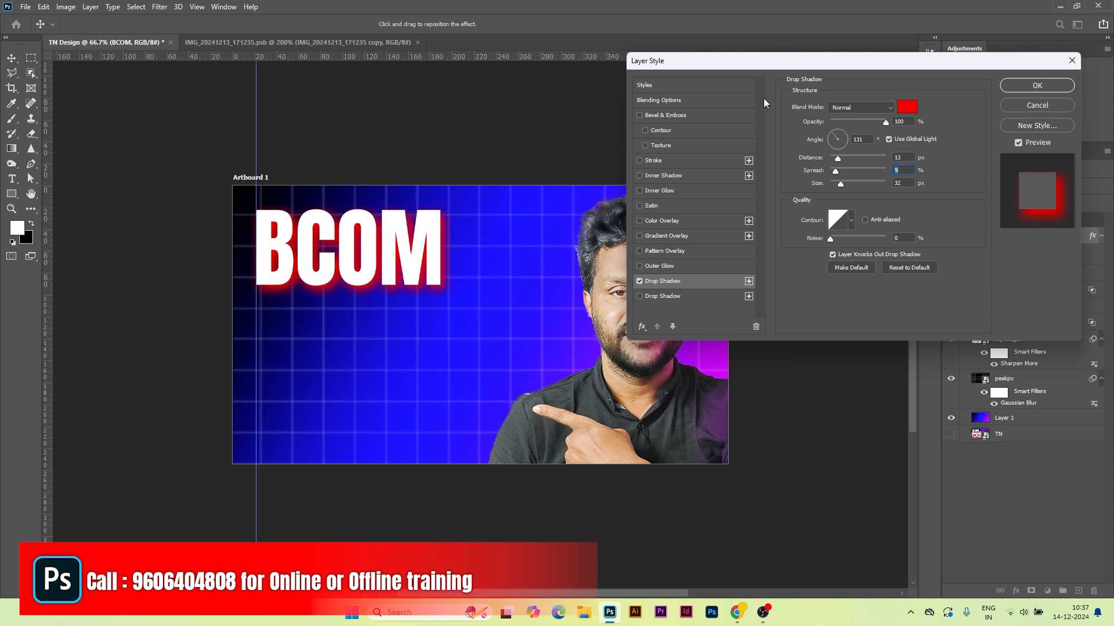
Step: Add a 4 px black outside stroke around the BCOM headline
left_click(639, 159)
left_click(682, 159)
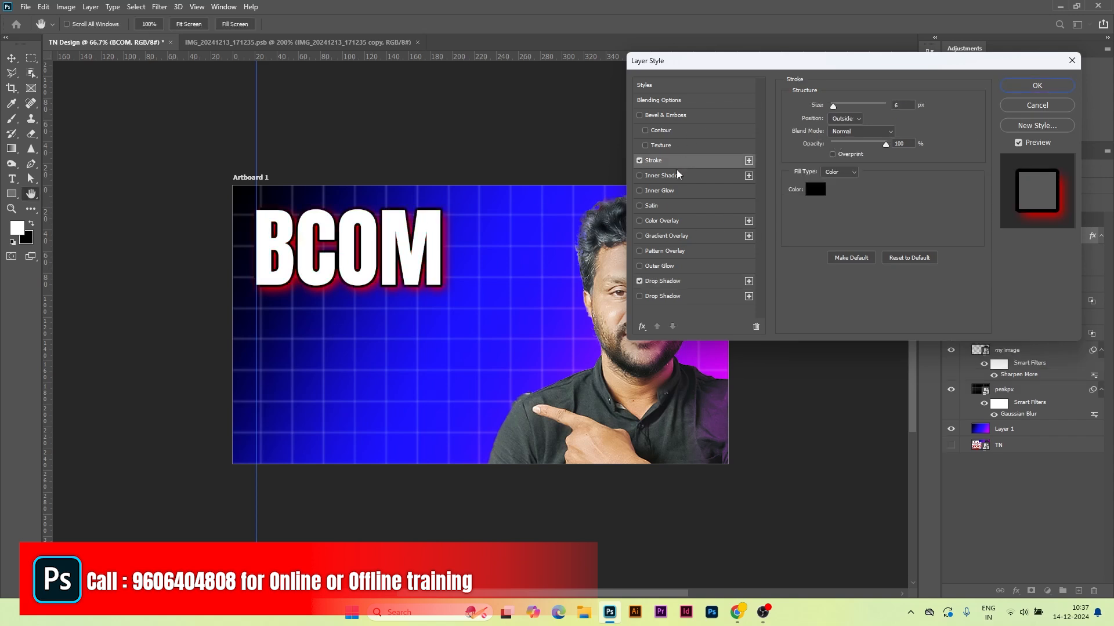
left_click(846, 119)
left_click(847, 133)
type("4")
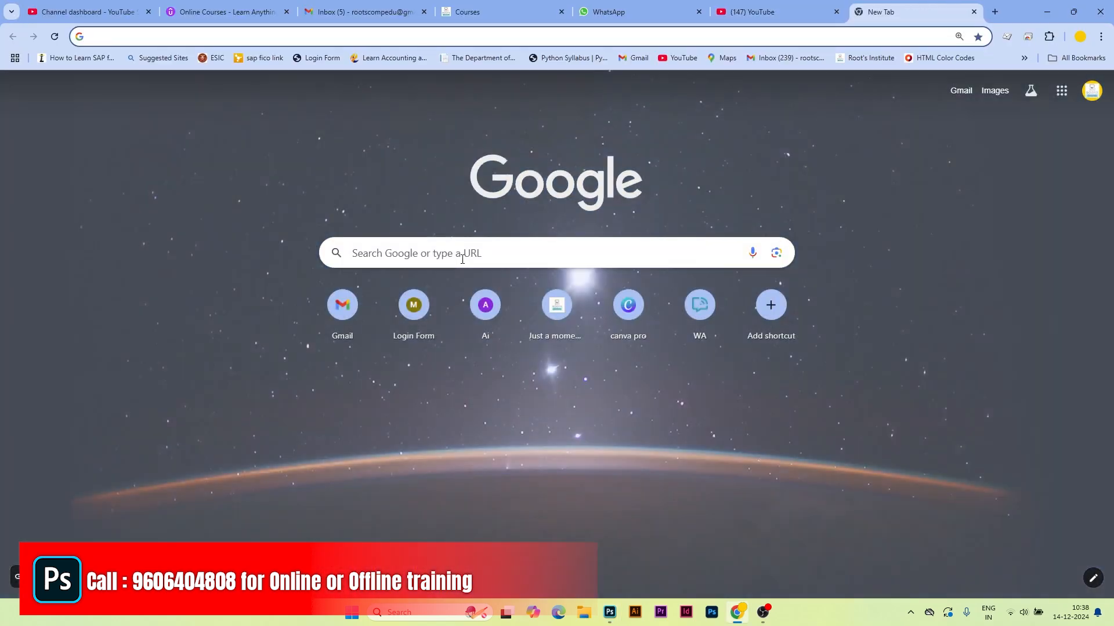
Step: Translate STUDENTS into Kannada in Google Translate and select the result ವಿದ್ಯಾರ್ಥಿಗಳು
left_click(462, 257)
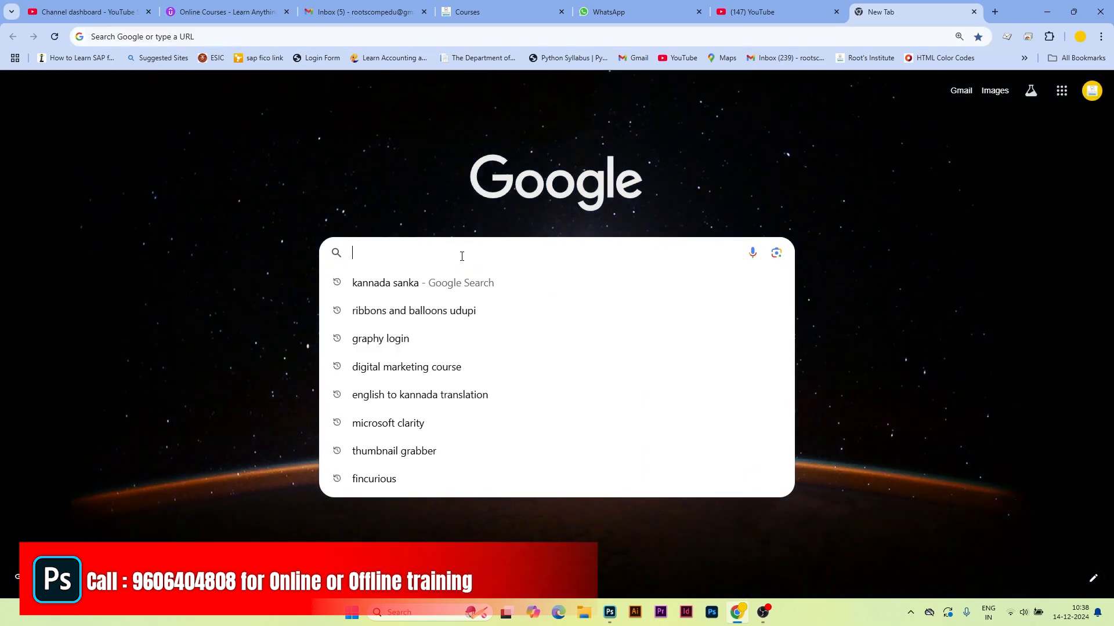
type("ENGLISH ")
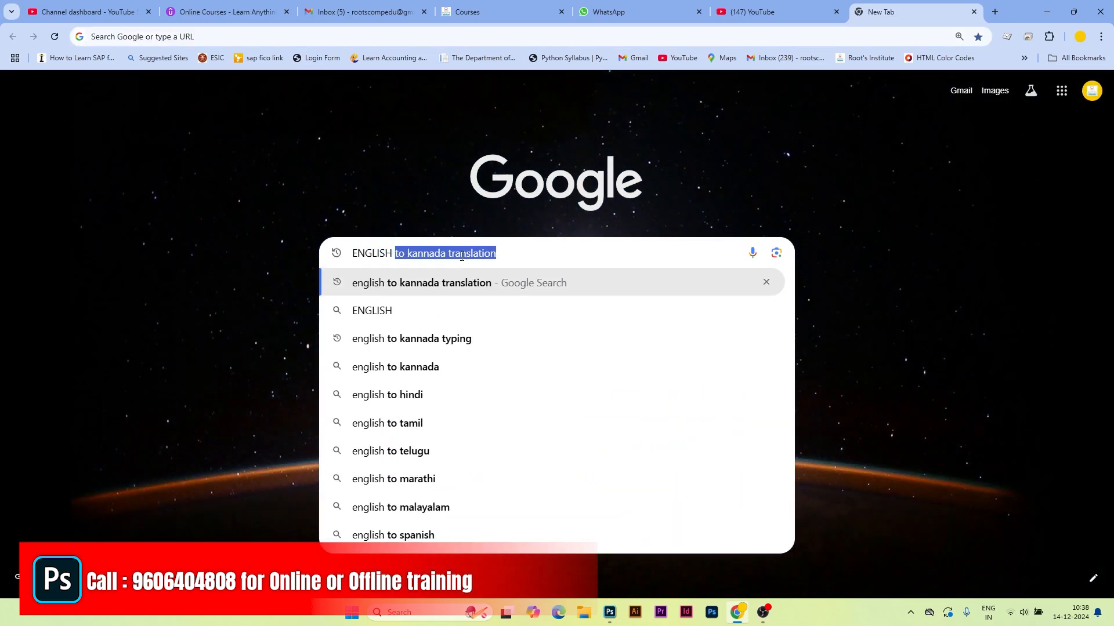
type("TO KANNADA")
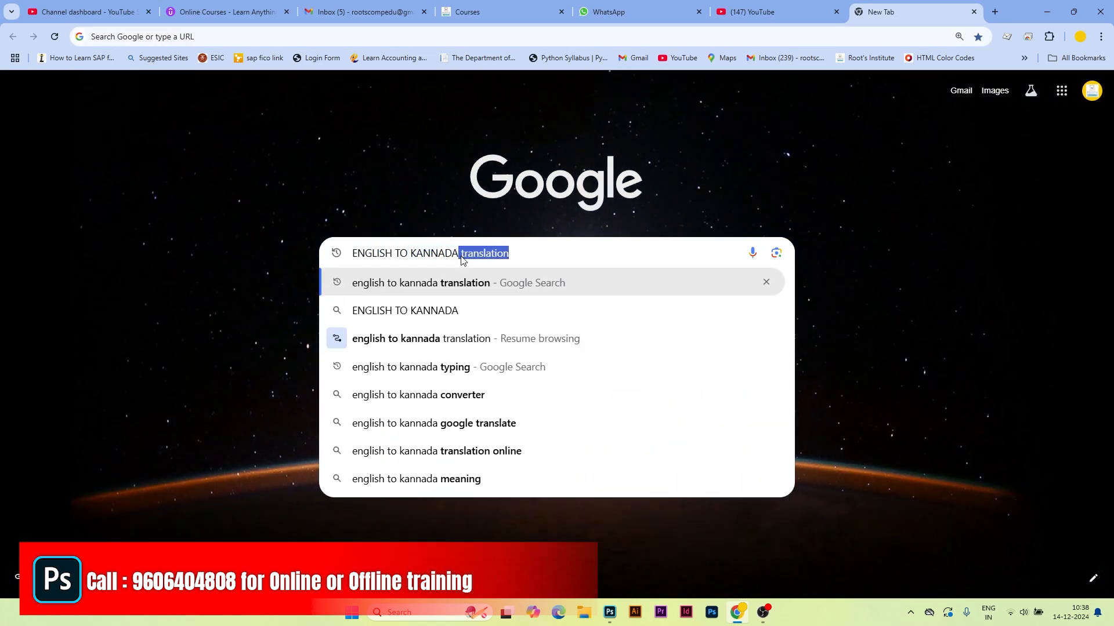
left_click(471, 292)
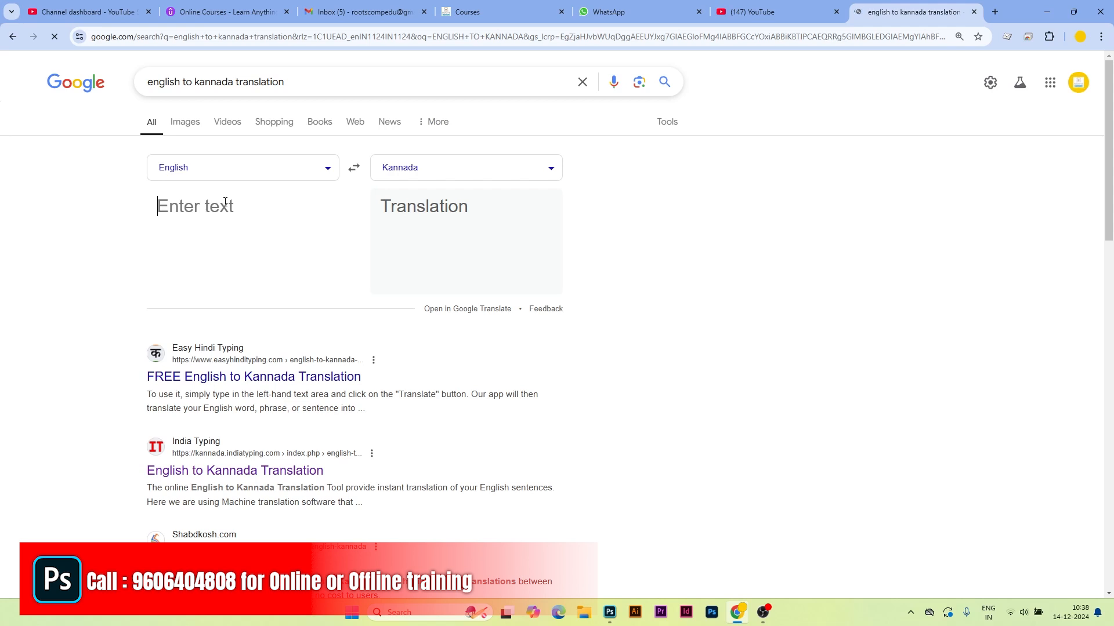
left_click(225, 202)
type("STUDENTS")
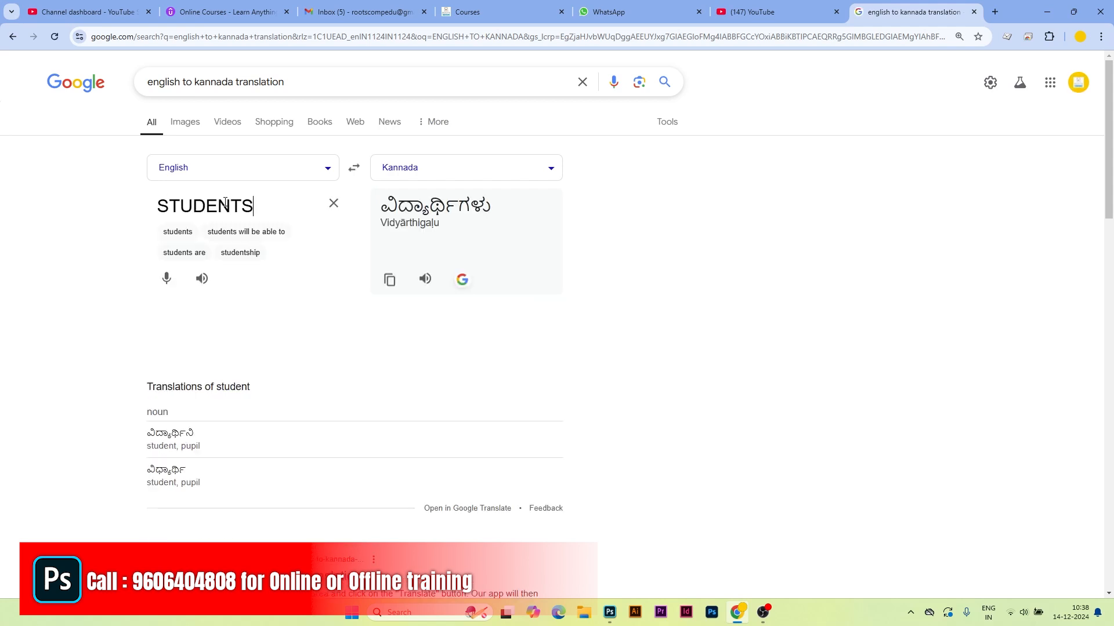
left_click_drag(388, 204, 510, 204)
key("ctrl+c")
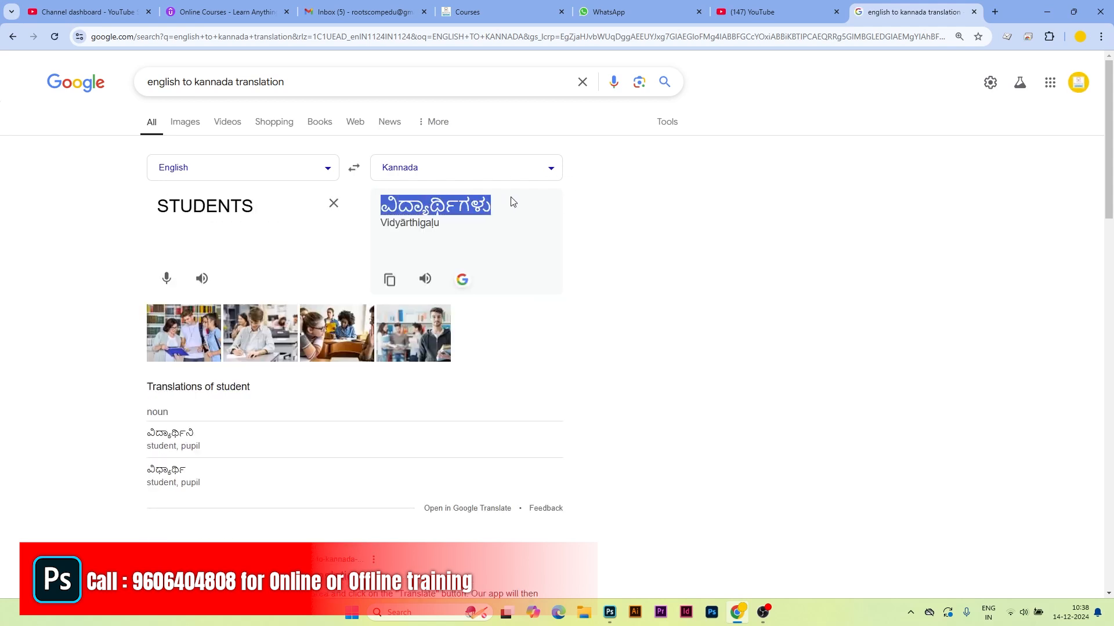
Step: Search for 'kannada sanka' in a new browser tab
left_click(994, 12)
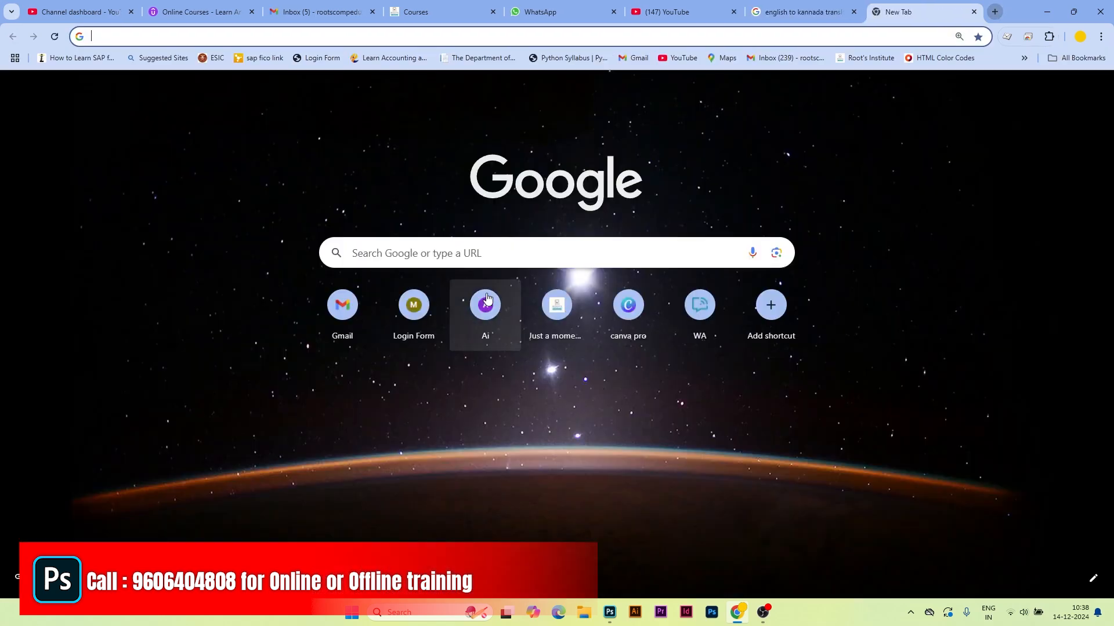
left_click(487, 253)
type("KANNADA")
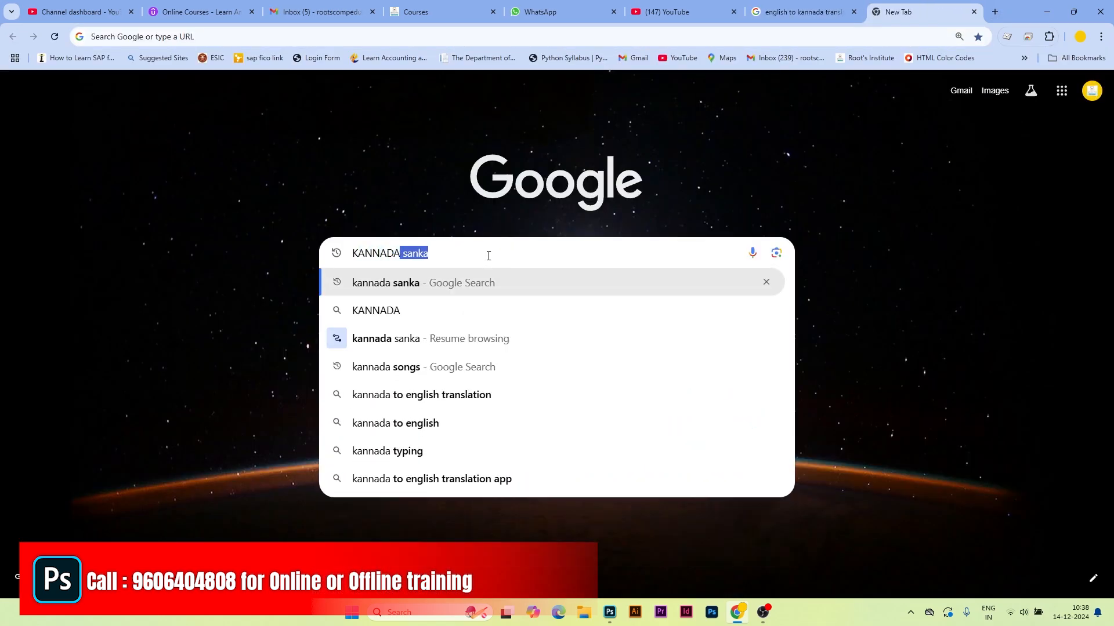
left_click(399, 282)
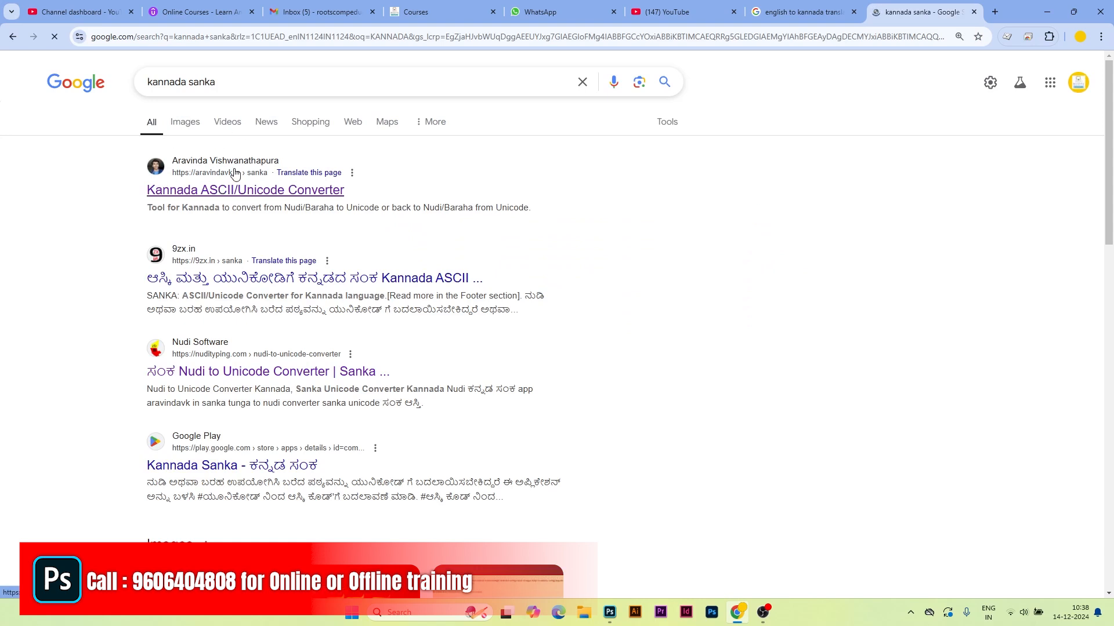
Step: Paste ವಿದ್ಯಾರ್ಥಿಗಳು into Sanka's Unicode-to-ASCII converter and select the ASCII output
left_click(226, 192)
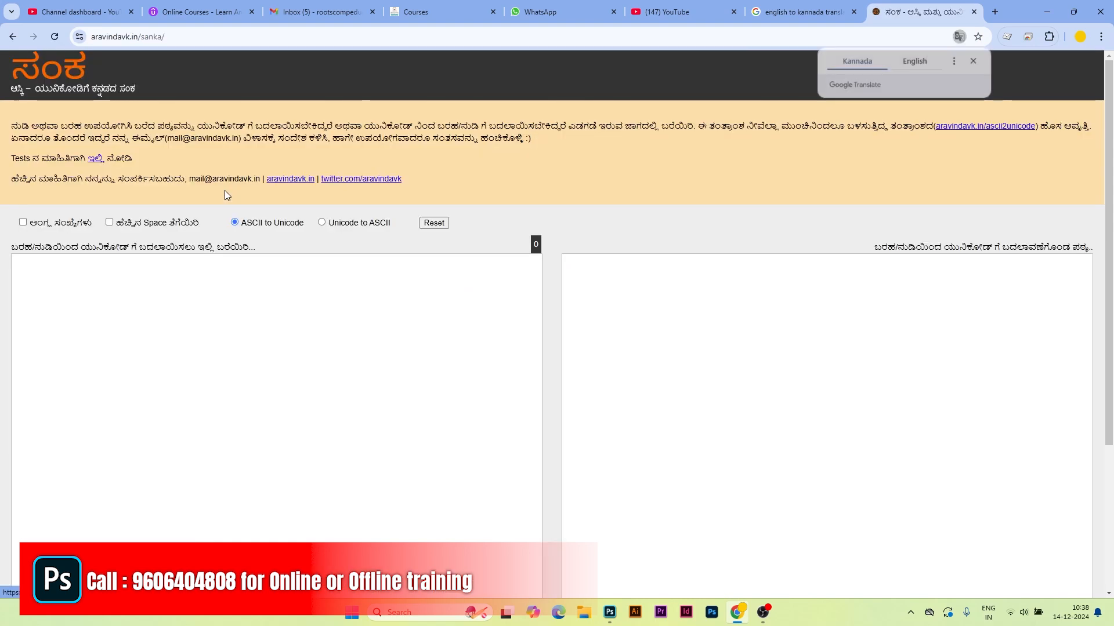
left_click(322, 222)
left_click(197, 272)
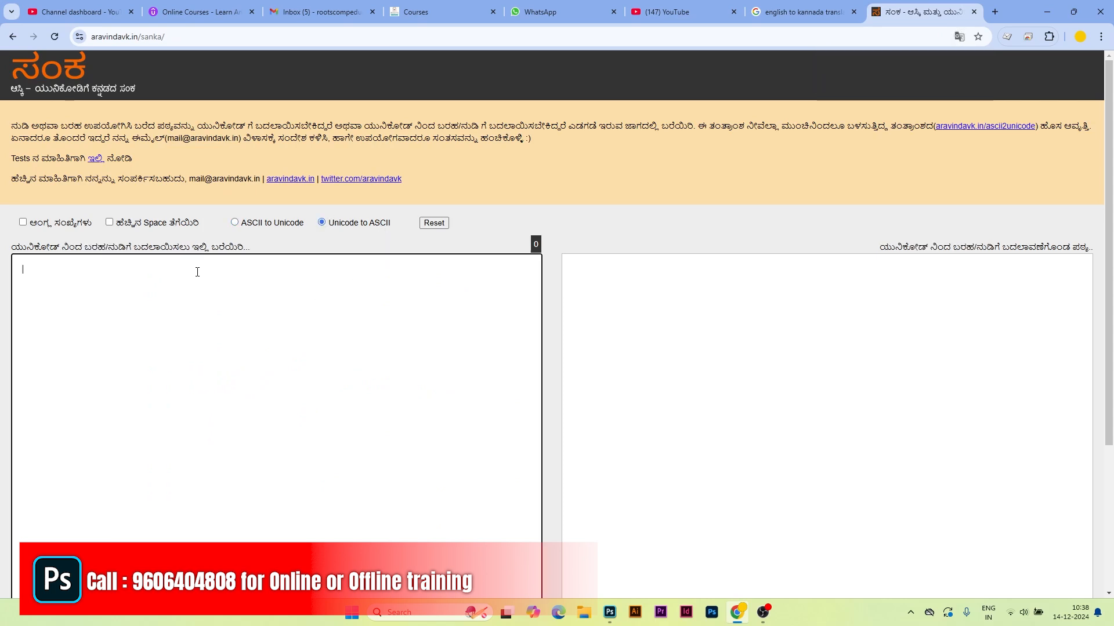
key("ctrl+v")
left_click_drag(22, 270, 107, 275)
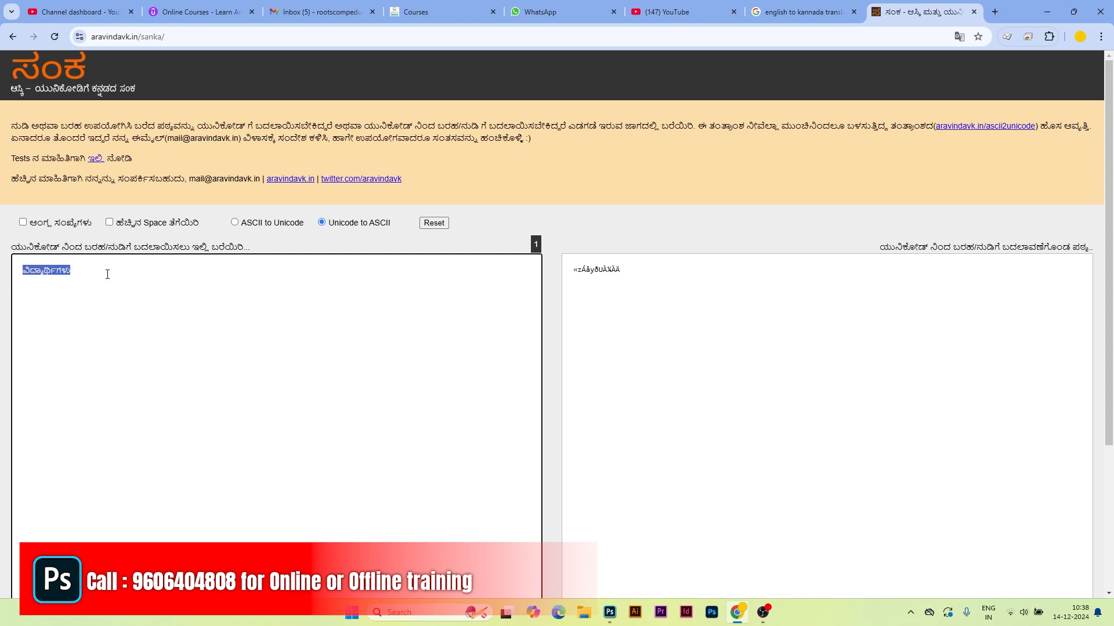
left_click_drag(625, 269, 504, 324)
key("ctrl+c")
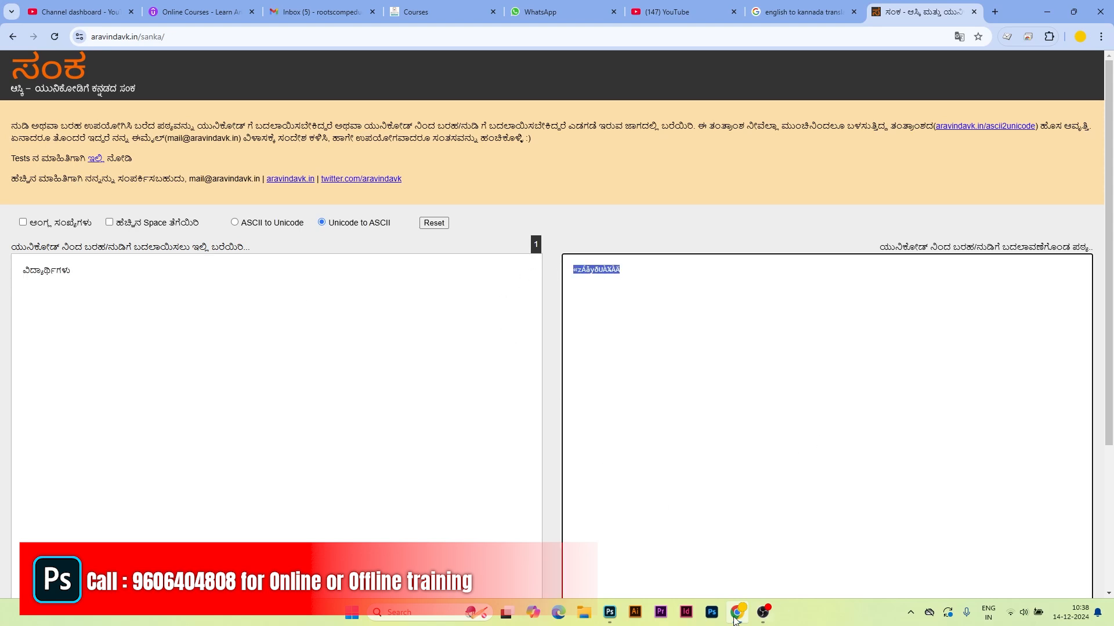
left_click(609, 612)
Step: Paste the ASCII Kannada text as a new text layer and move it lower right
left_click(360, 334)
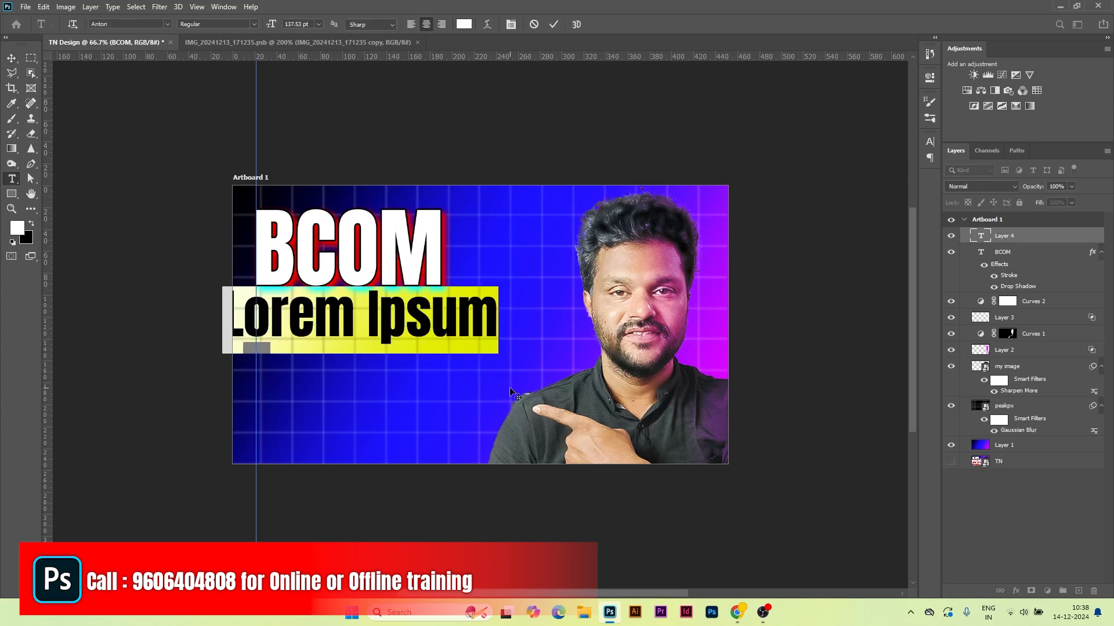
key("ctrl+v")
key("ctrl+Return")
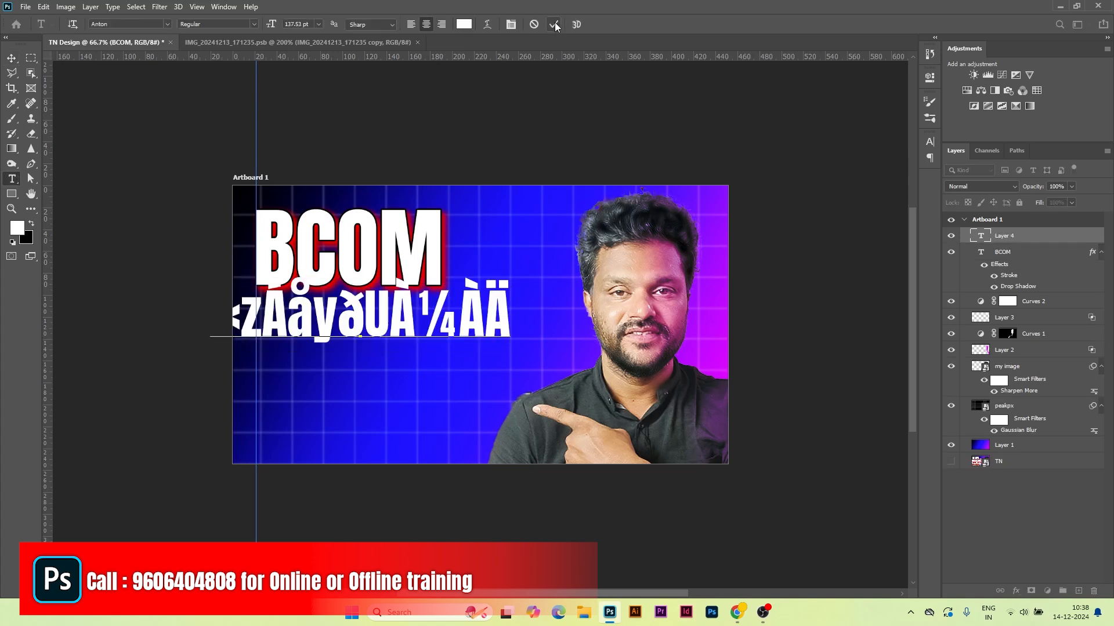
left_click(11, 58)
left_click_drag(264, 327, 318, 343)
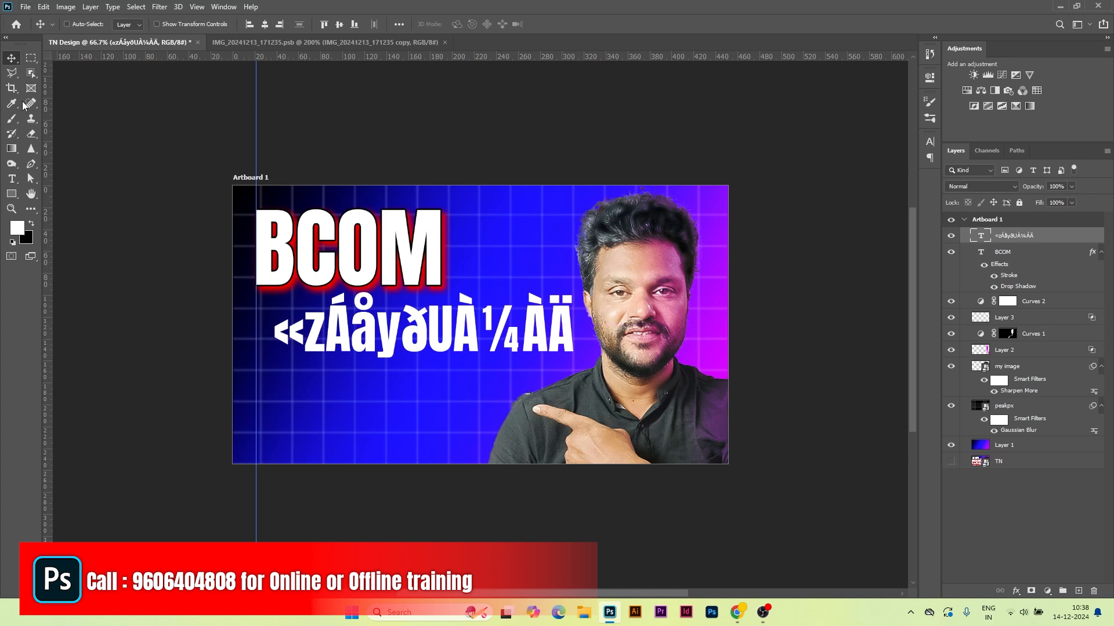
Step: Apply the Nudi 15 k font and scale the Kannada text to about 58% beside BCOM
left_click(21, 177)
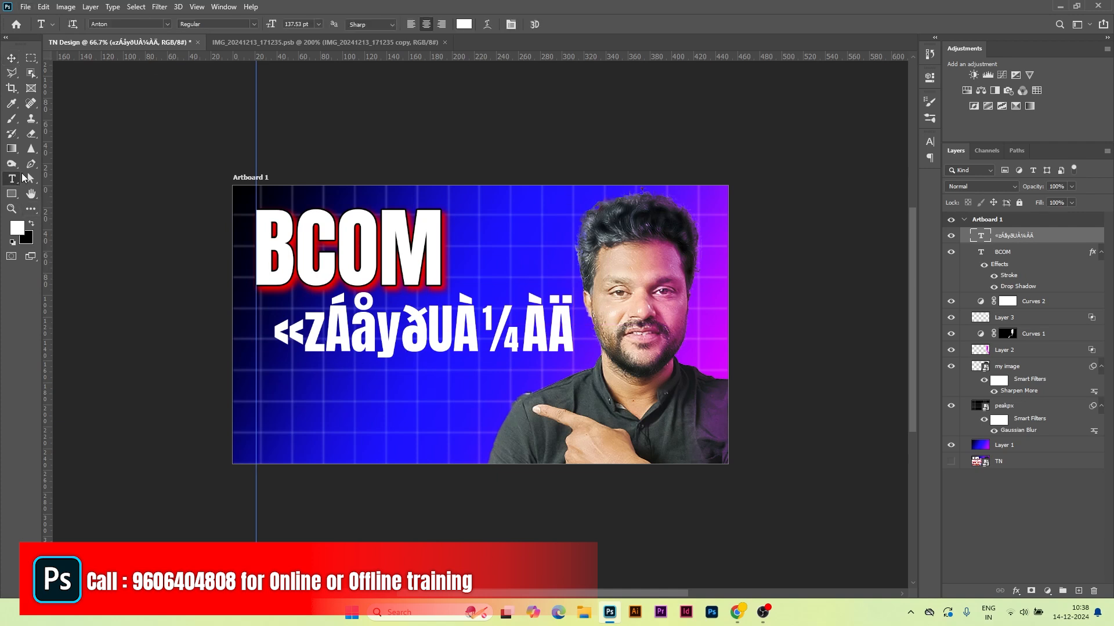
left_click(168, 24)
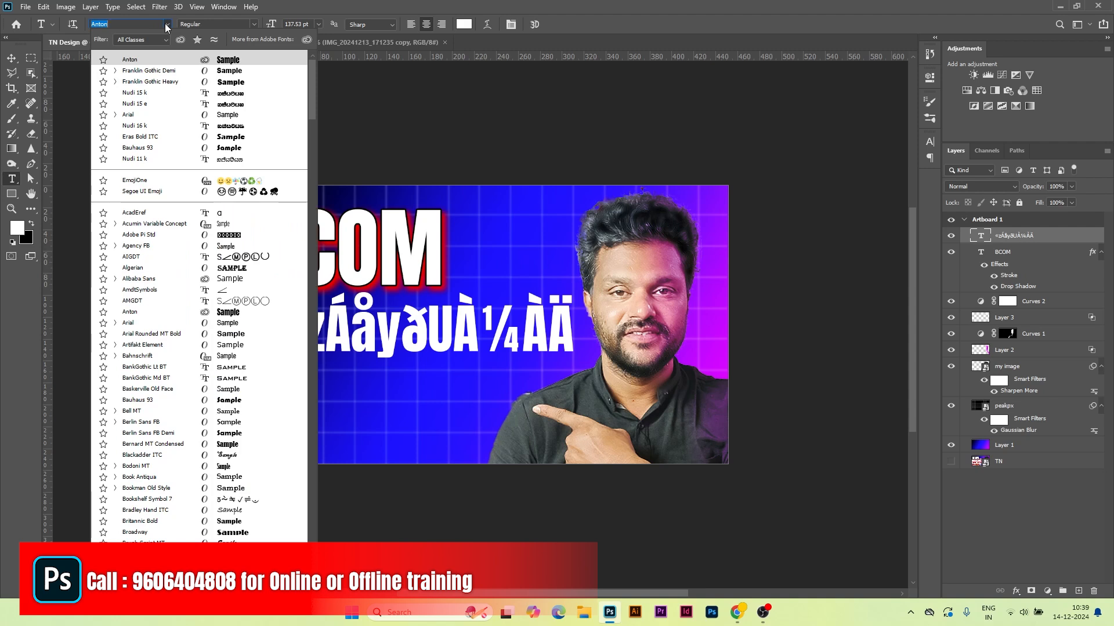
left_click(143, 96)
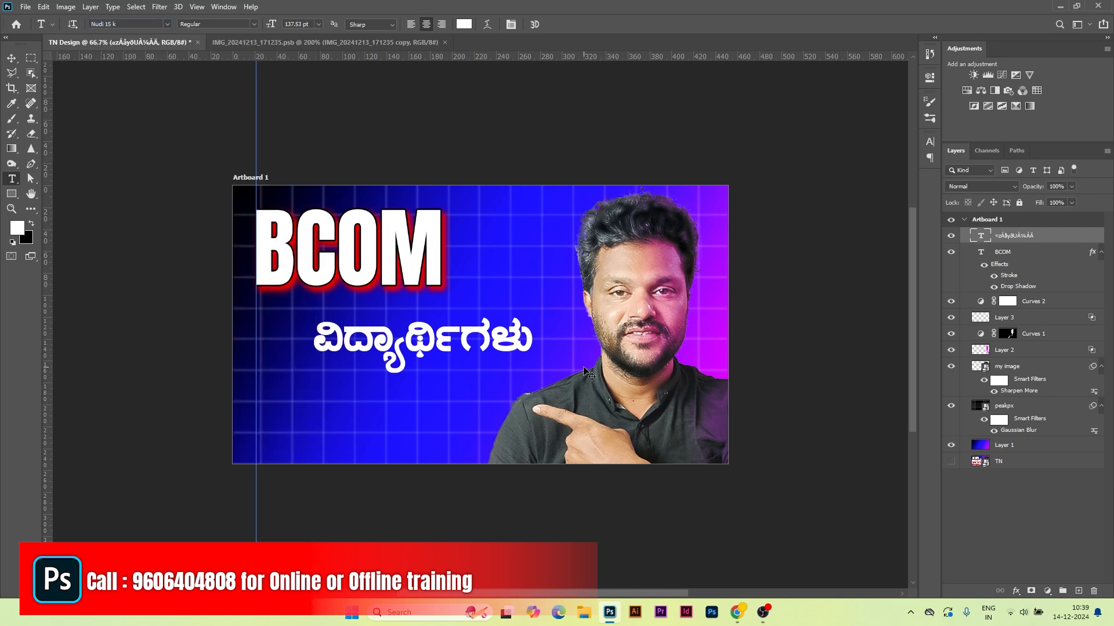
key("ctrl+t")
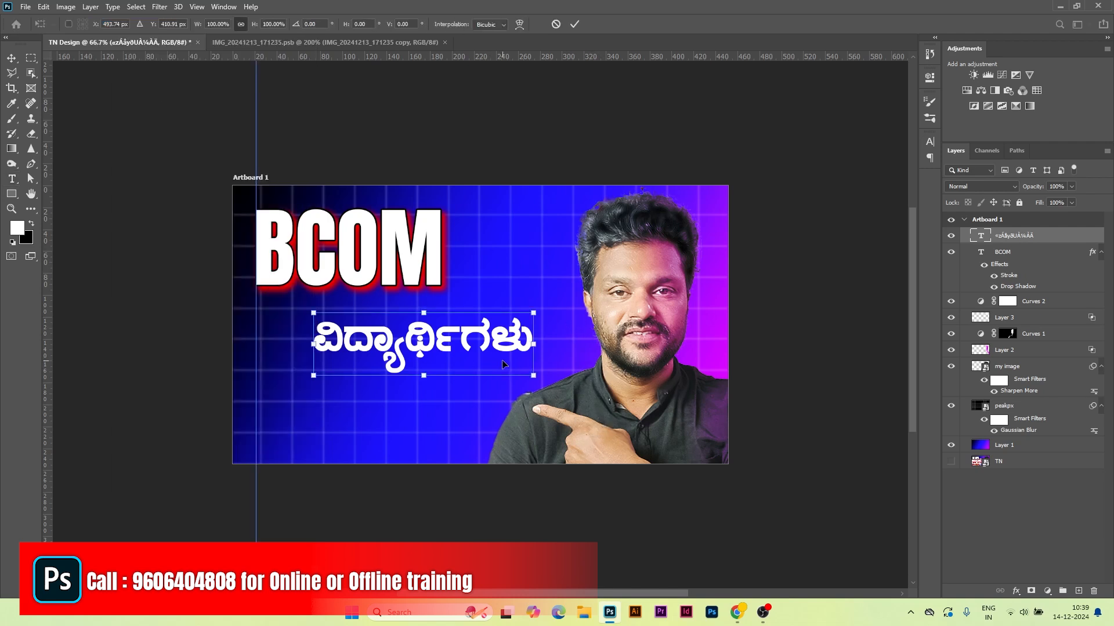
left_click_drag(531, 375, 570, 307)
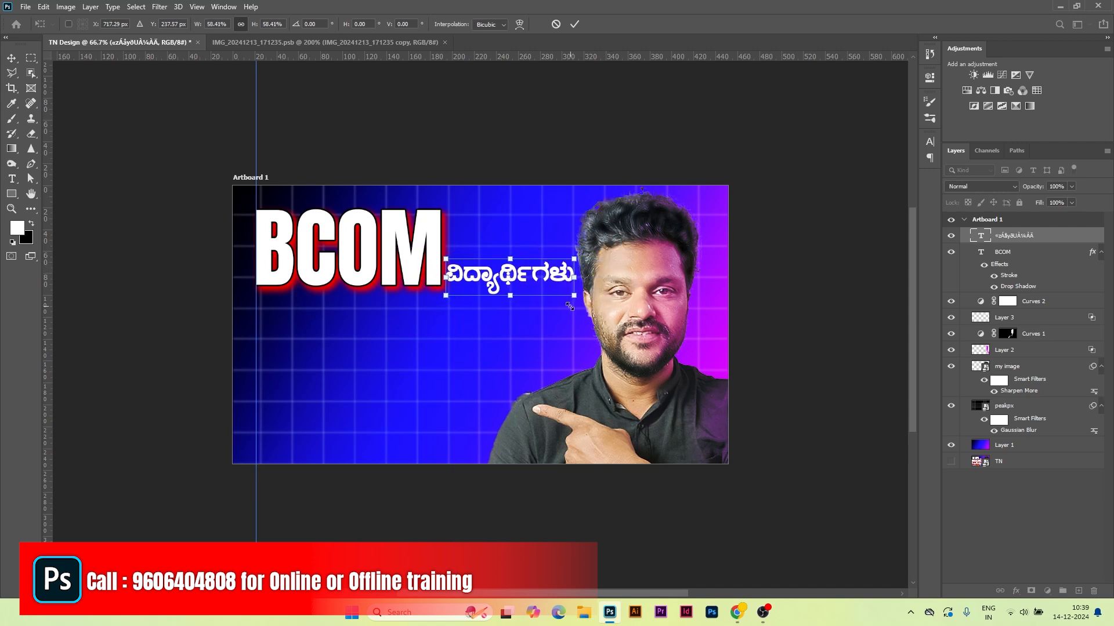
left_click(577, 25)
Step: Copy BCOM's layer style and paste it onto the Kannada text layer
right_click(366, 236)
left_click(394, 240)
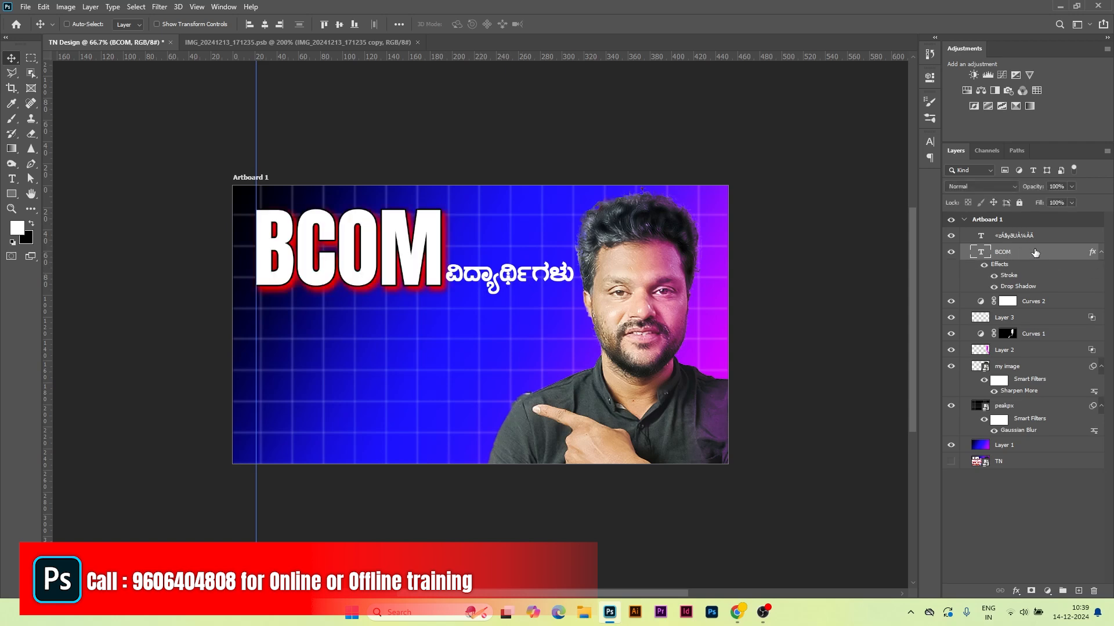
right_click(954, 251)
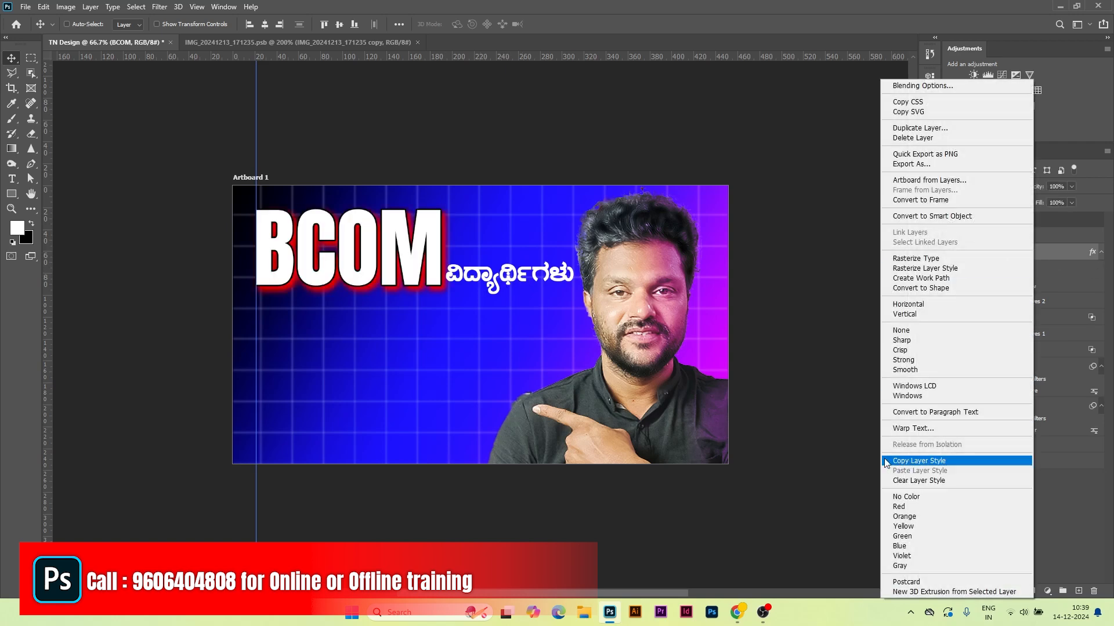
left_click(912, 461)
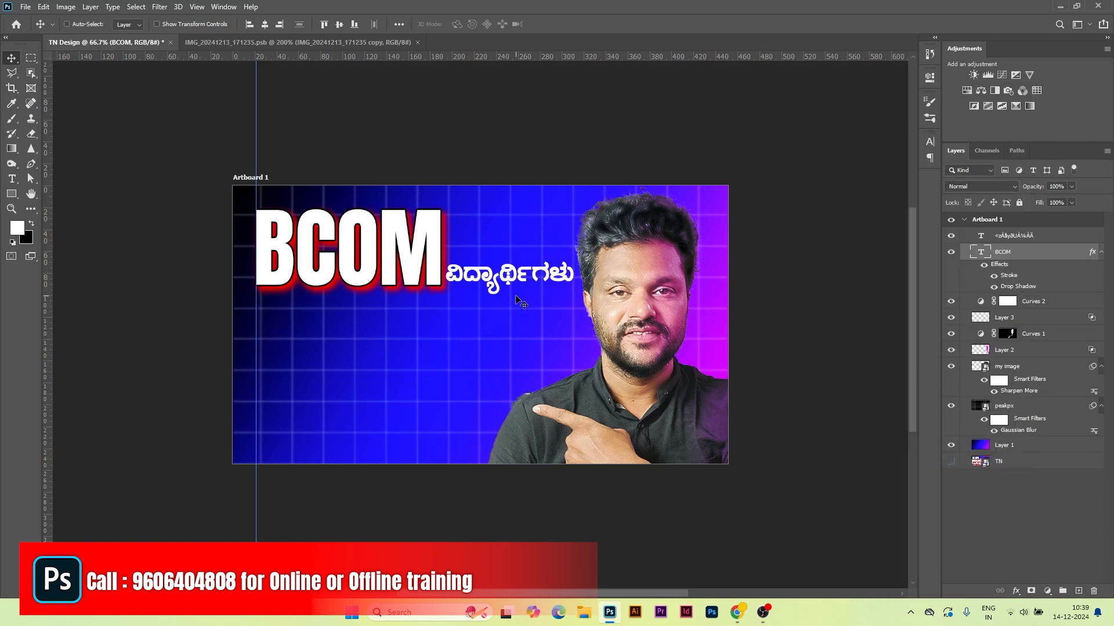
right_click(513, 272)
left_click(534, 283)
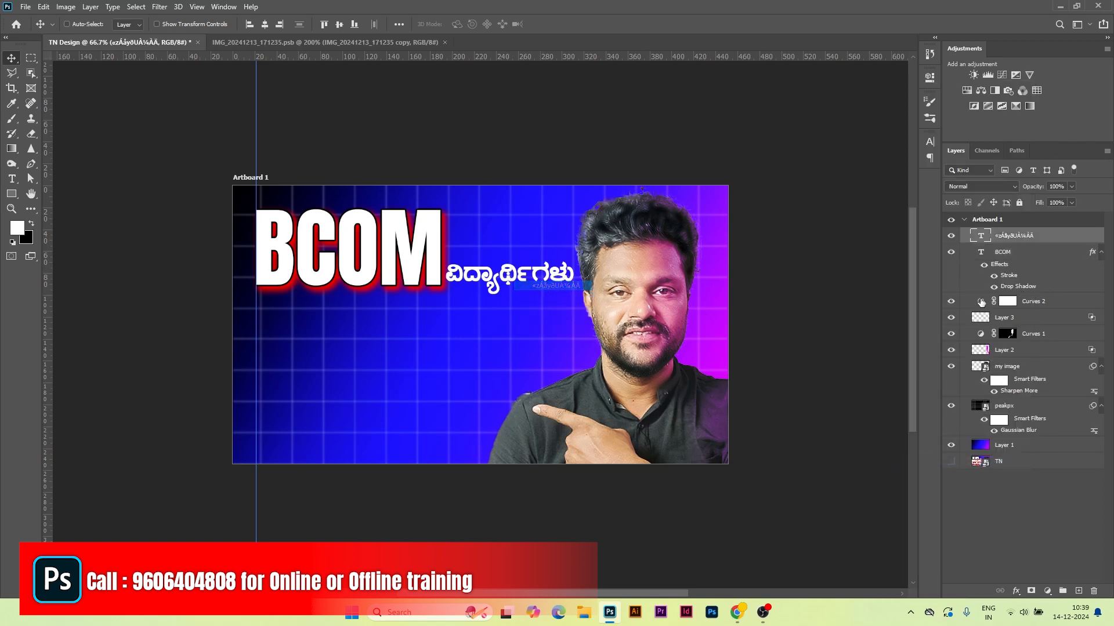
right_click(1041, 235)
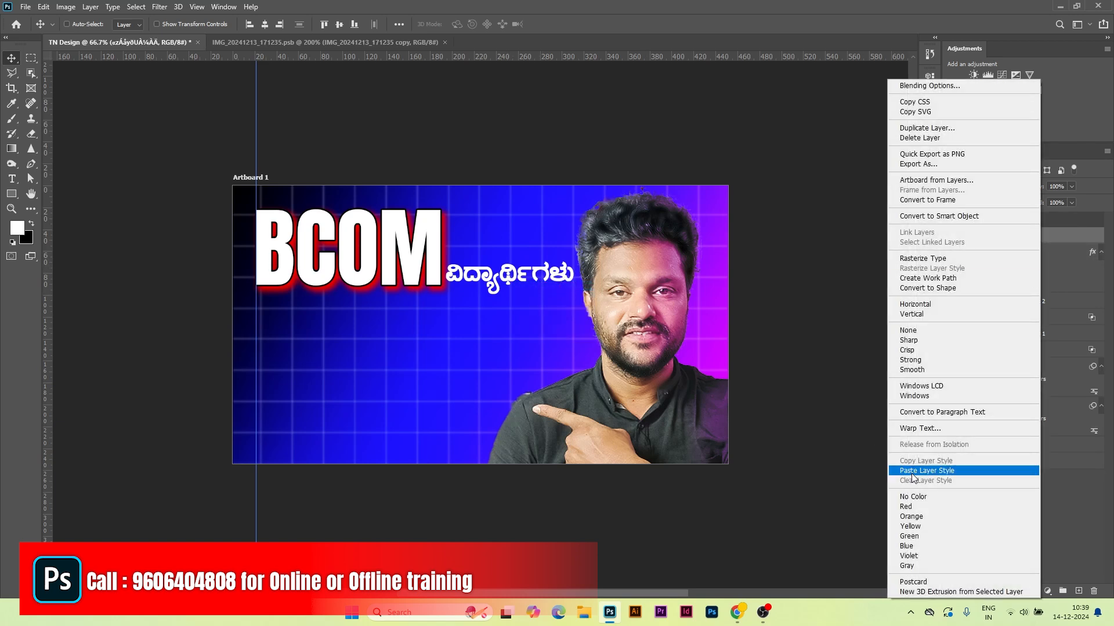
left_click(908, 470)
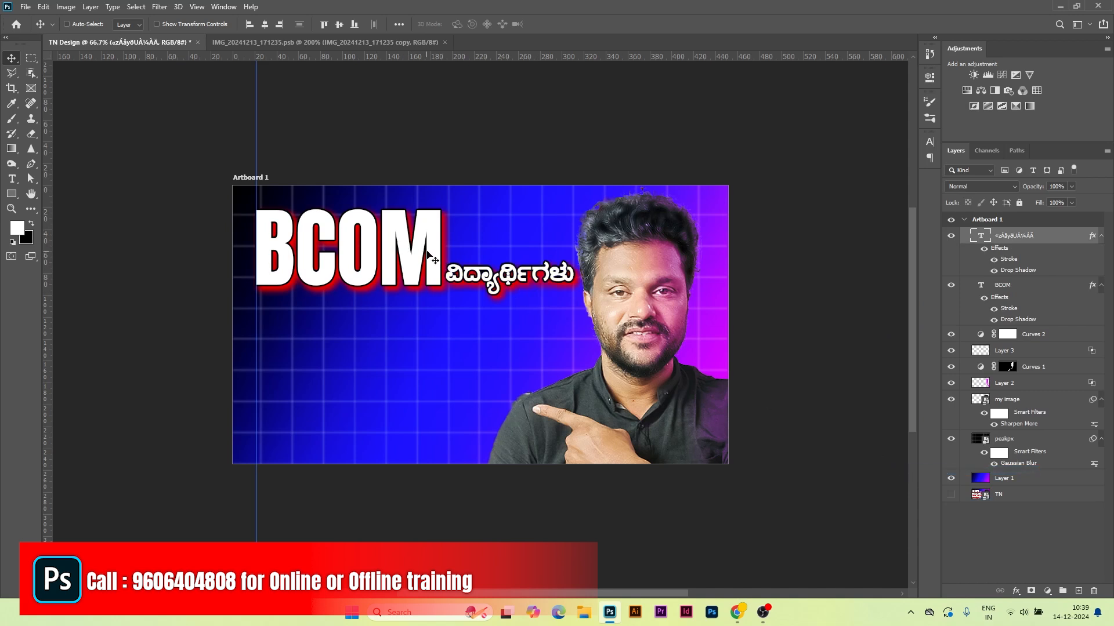
Step: Shorten the drop shadow distance on the Kannada text
double_click(1012, 271)
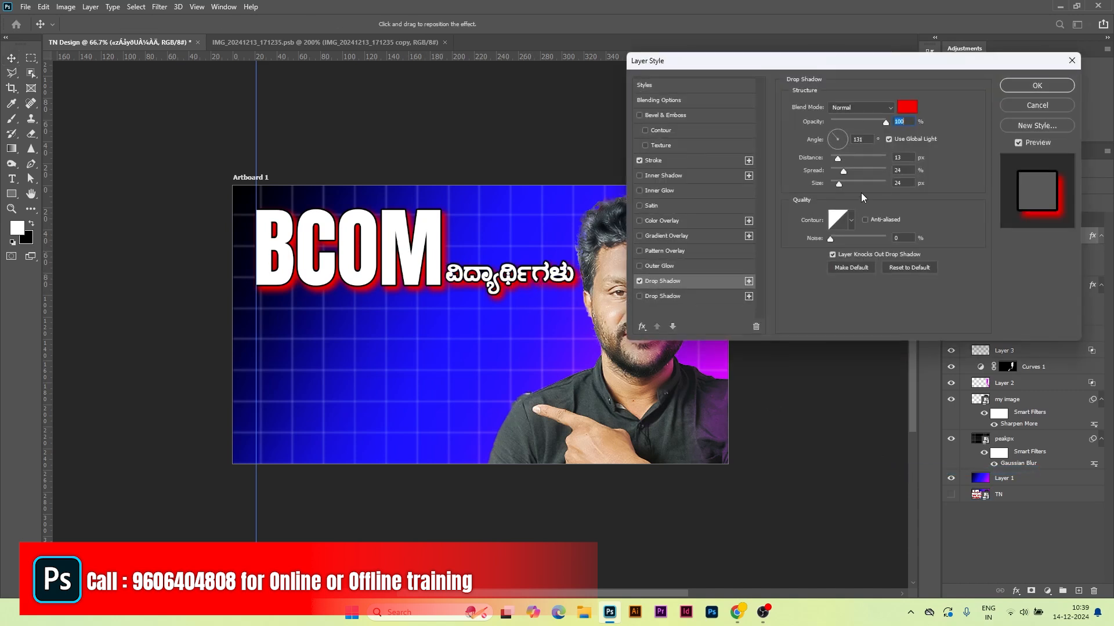
mouse_move(839, 161)
left_mouse_down()
mouse_move(839, 185)
mouse_move(840, 171)
left_mouse_up()
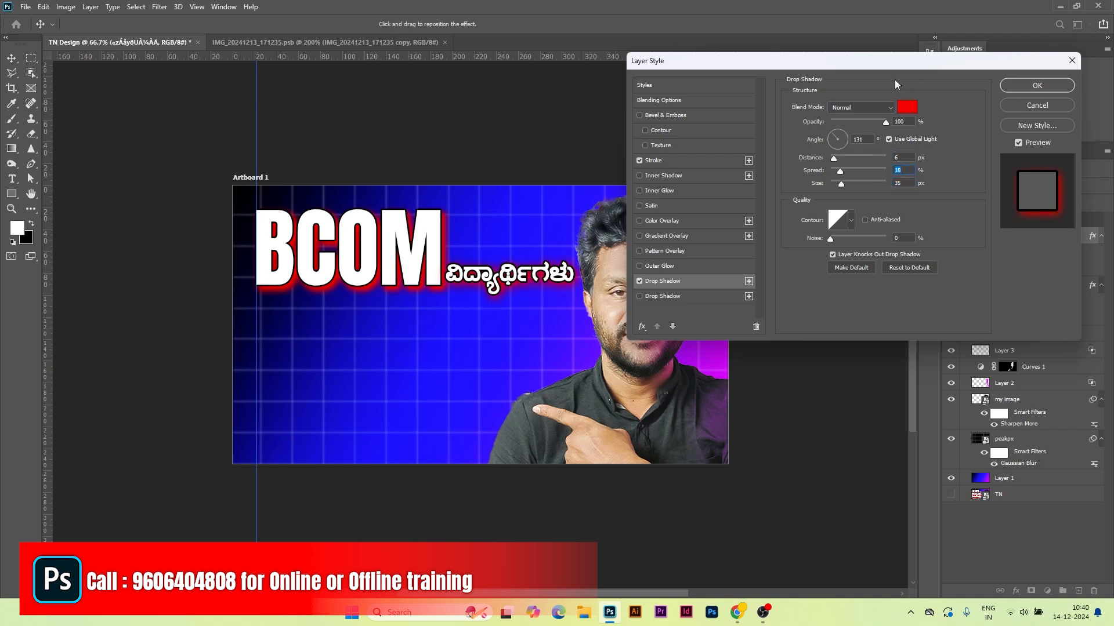
left_click(1037, 86)
Step: Translate 'DO THIS COURSE TO GET JOB' into Kannada and select the translation
left_click(738, 612)
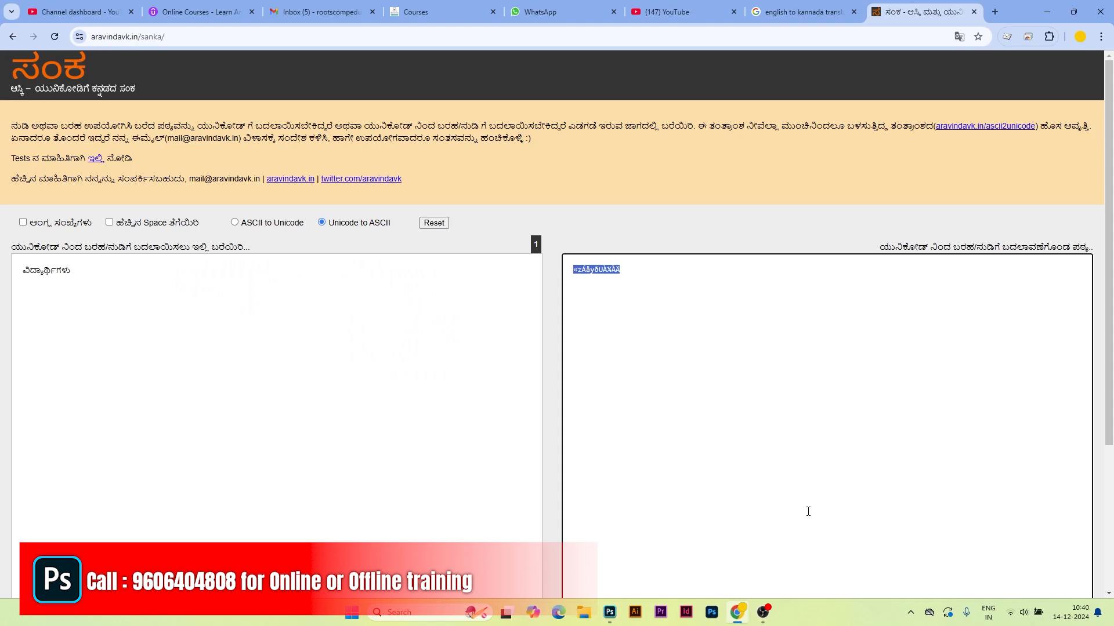
left_click(803, 12)
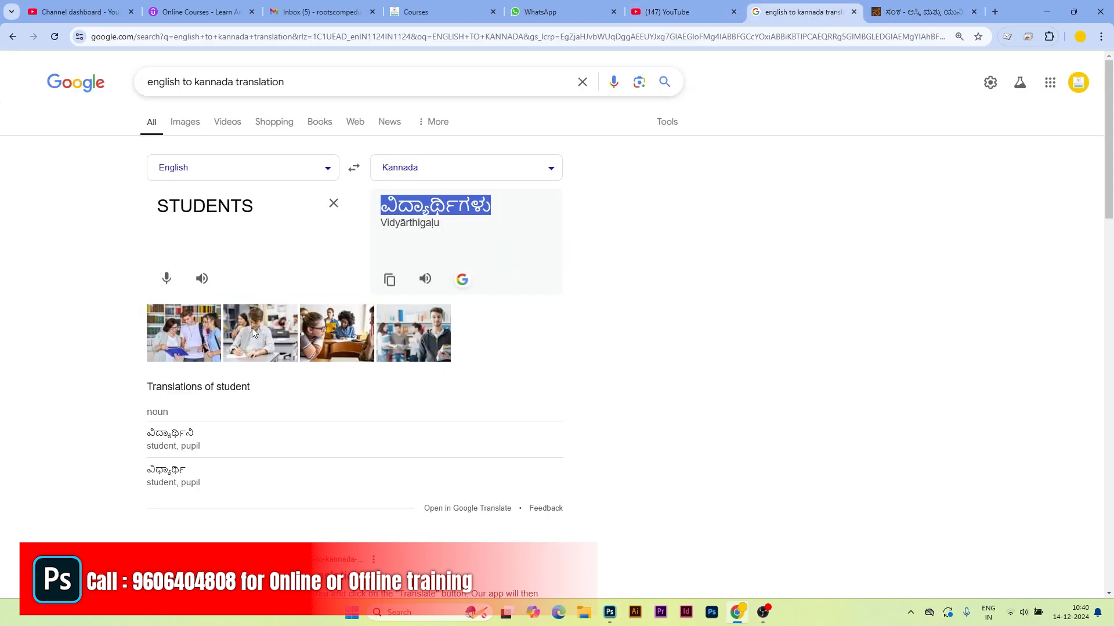
double_click(243, 199)
type("DO THI")
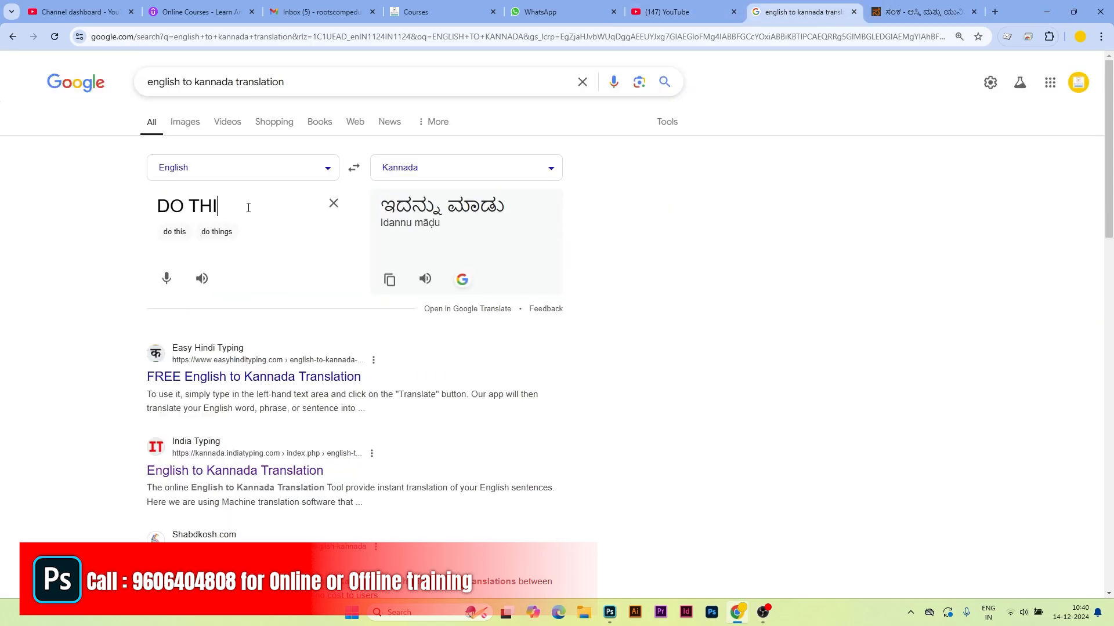
type("S COURSE TO GET JOB")
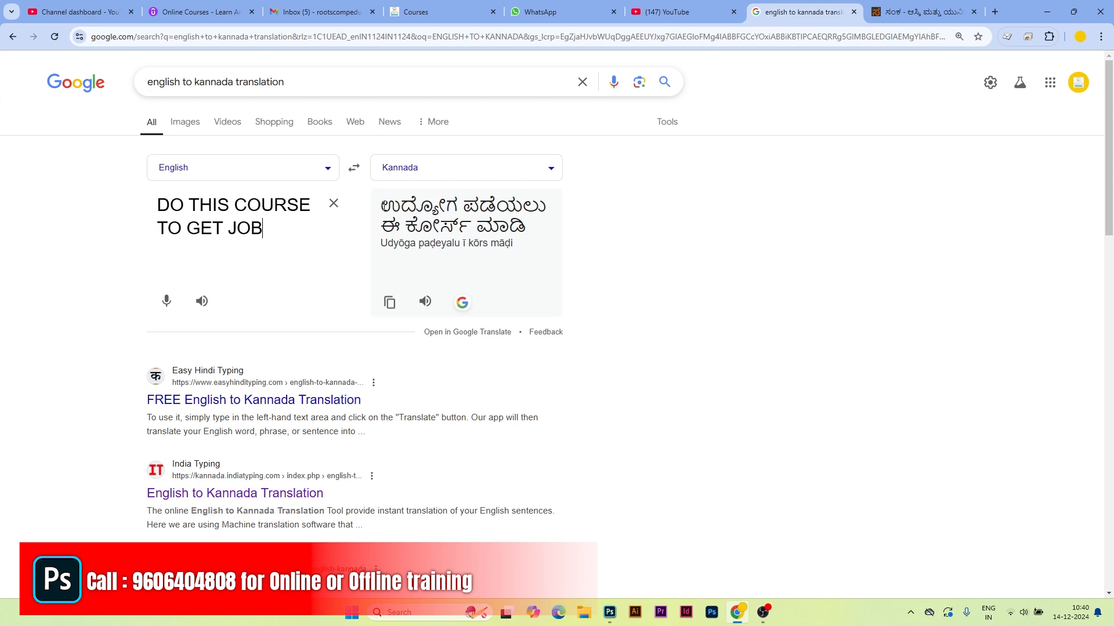
left_click_drag(383, 203, 539, 229)
key("ctrl+c")
key("ctrl+Tab")
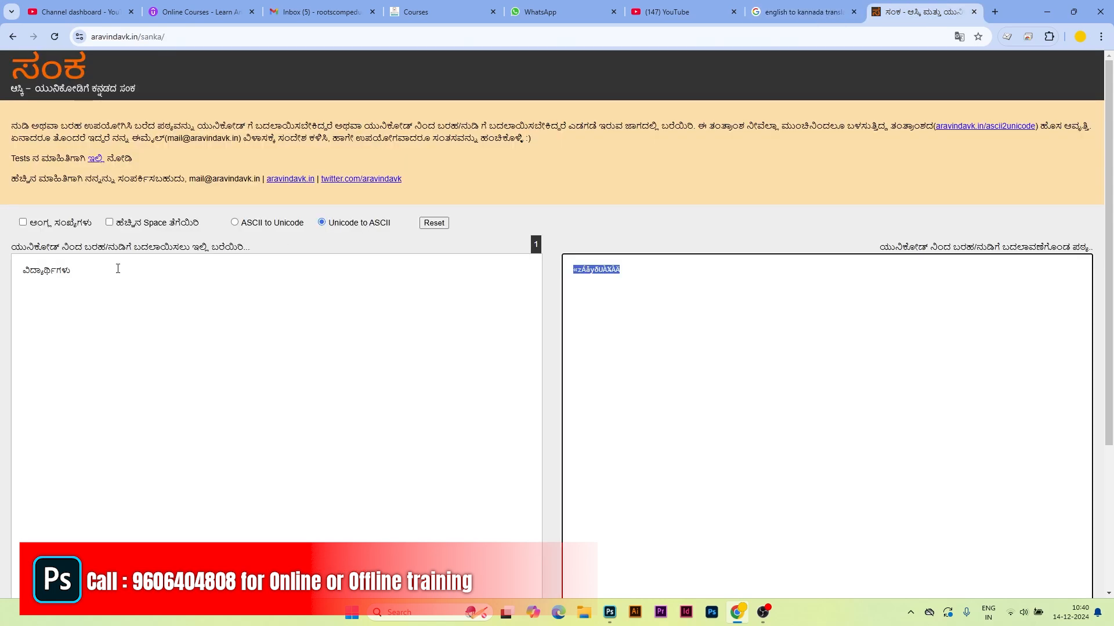
Step: Replace the old word in Sanka with the Kannada job phrase and select its ASCII output
left_click_drag(118, 269, 5, 278)
key("ctrl+v")
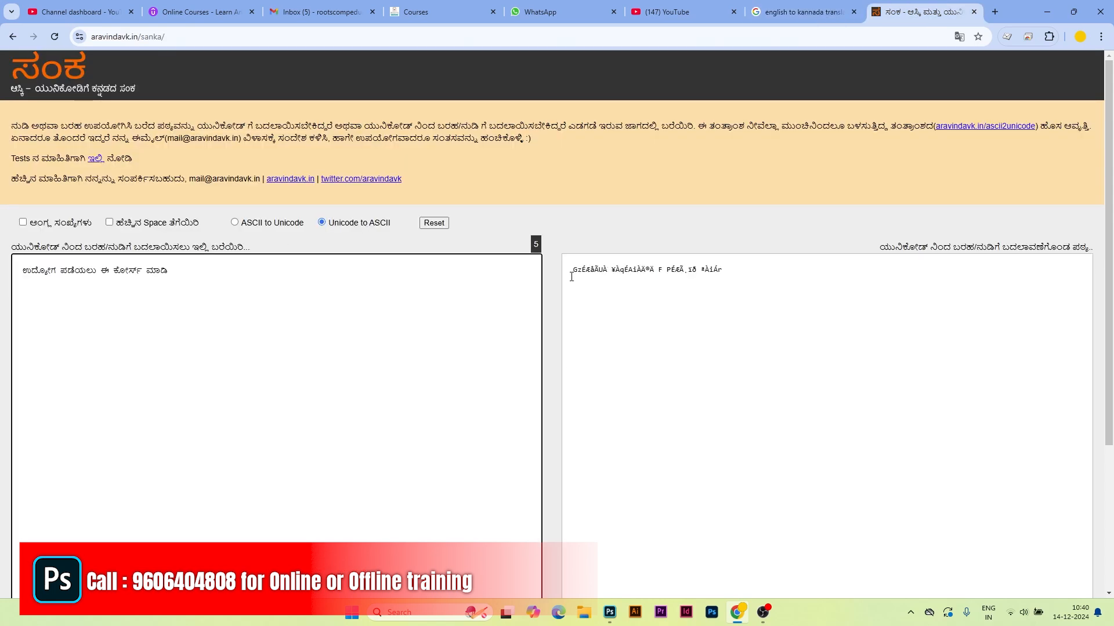
left_click_drag(571, 271, 775, 276)
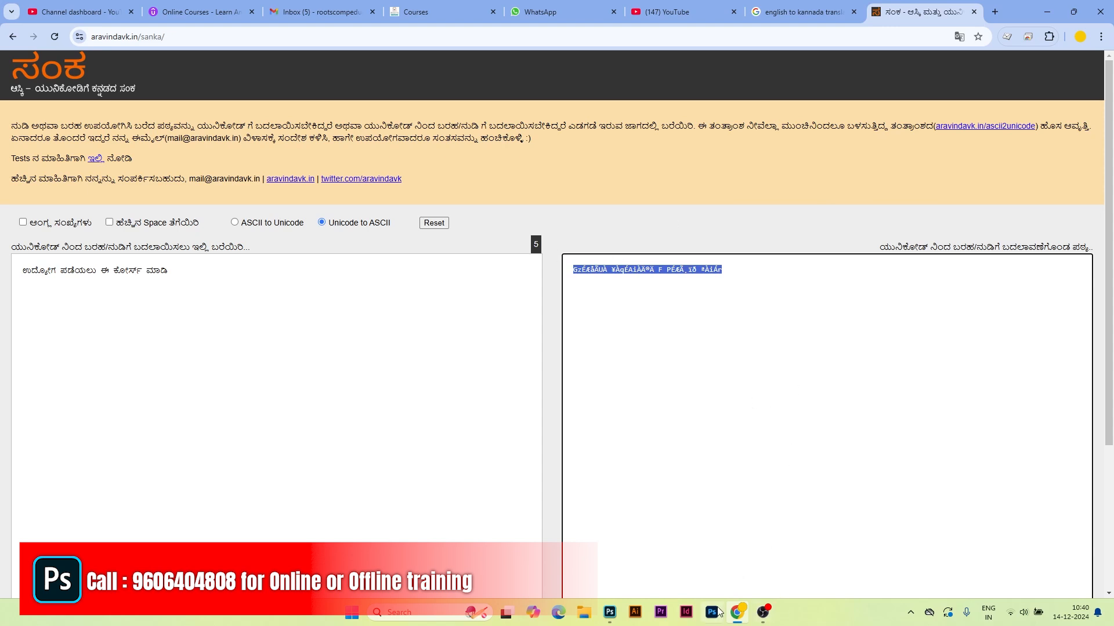
left_click(609, 612)
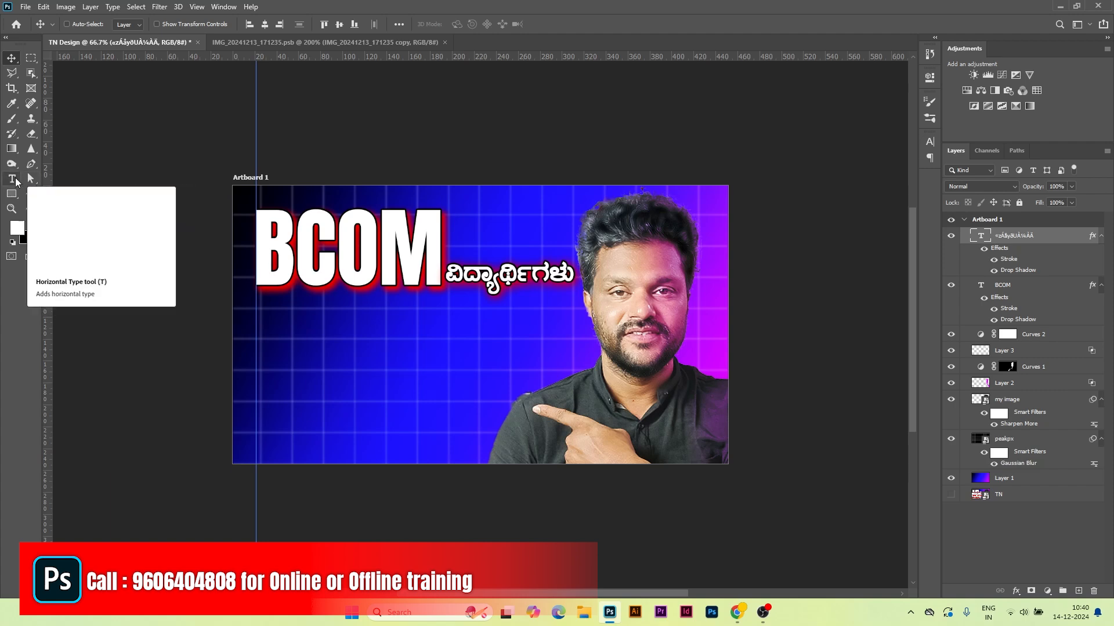
Step: Paste the ASCII Kannada phrase as a new text line below BCOM and resize it
left_click(11, 179)
left_click(268, 344)
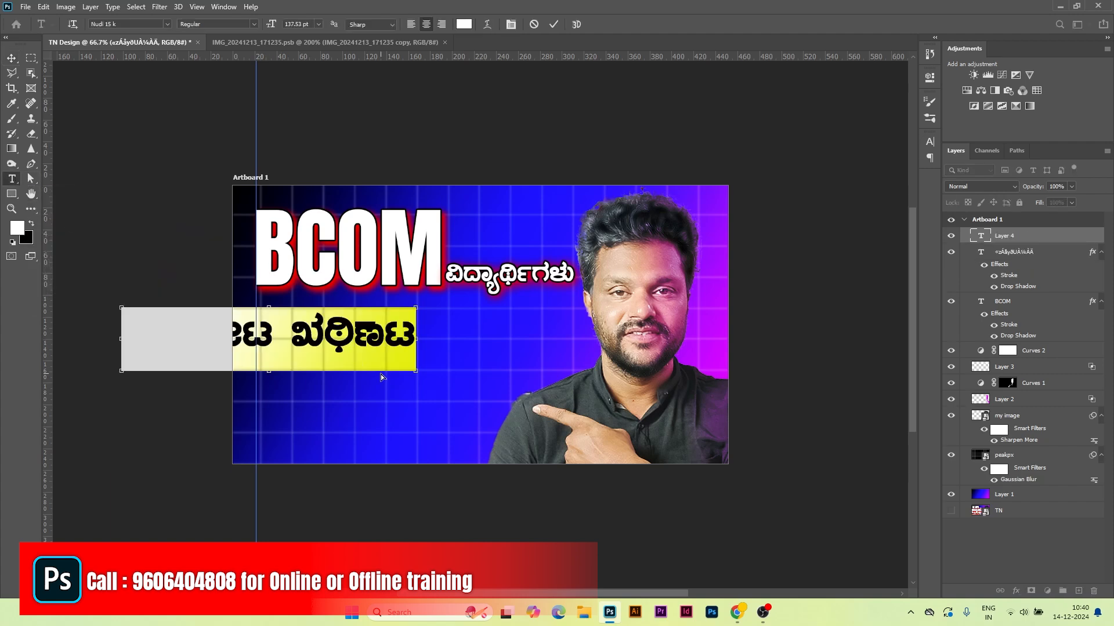
key("ctrl+v")
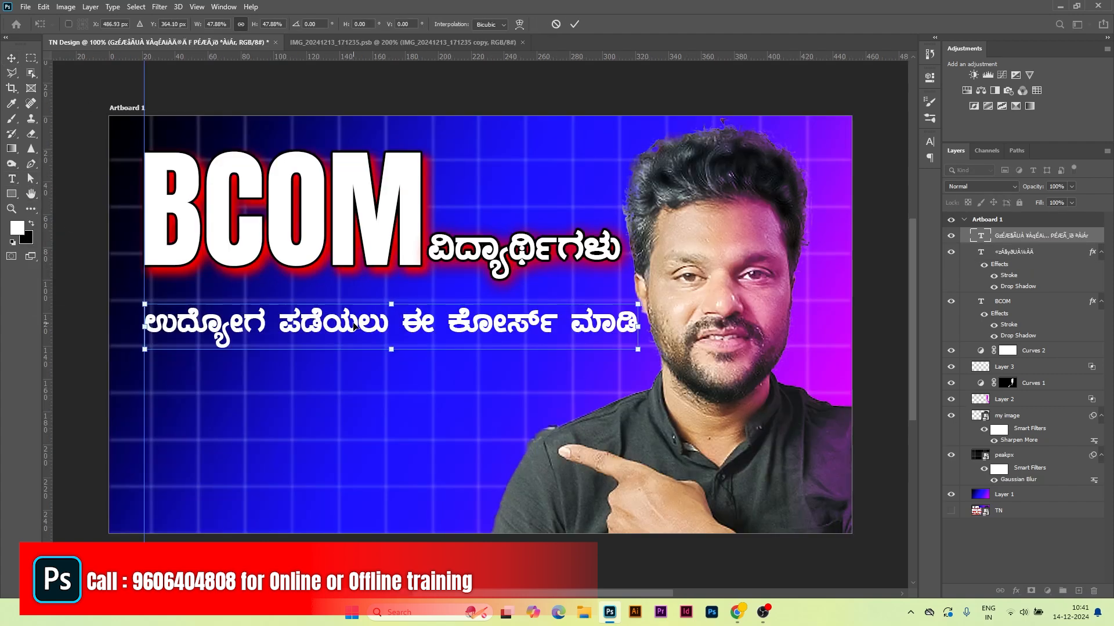
right_click(355, 323)
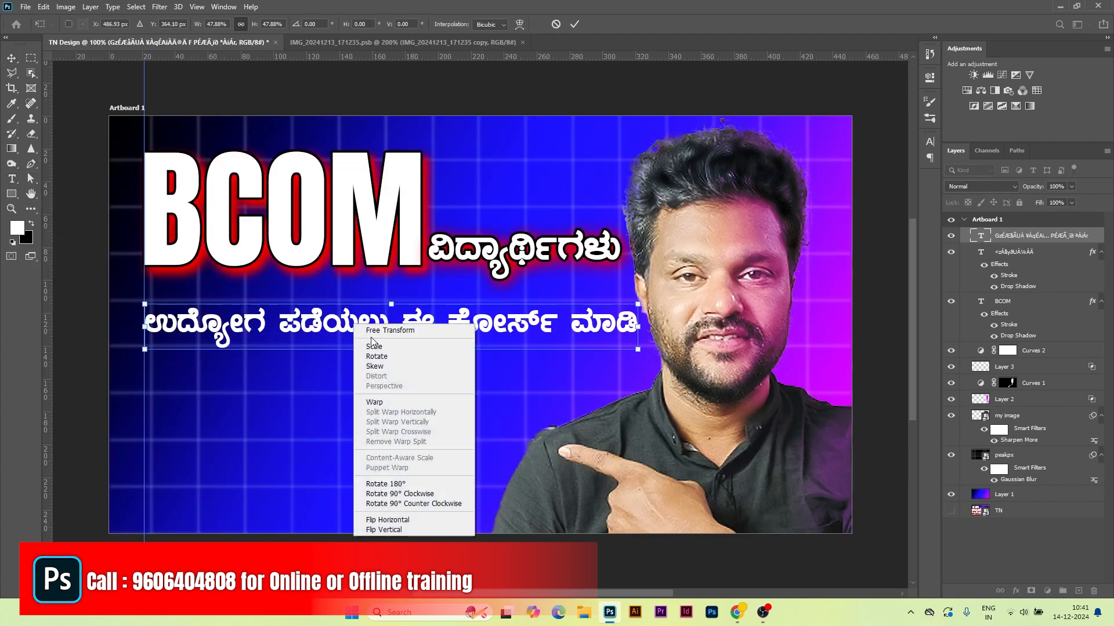
left_click(382, 293)
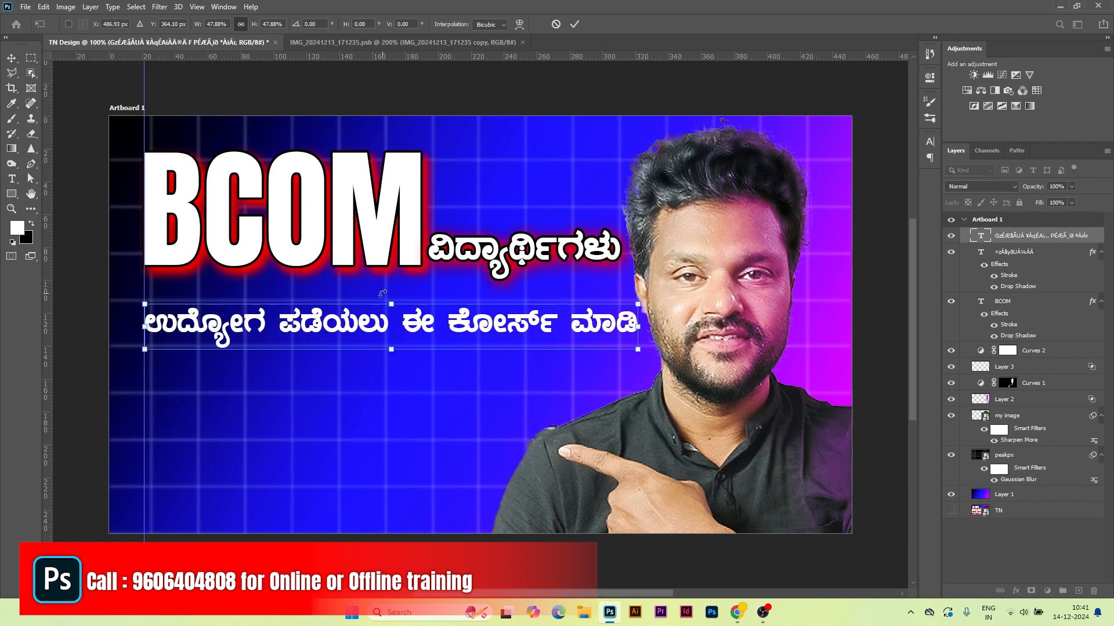
left_click(571, 24)
Step: Duplicate the Kannada line just beneath the original
right_click(361, 329)
left_click(354, 331)
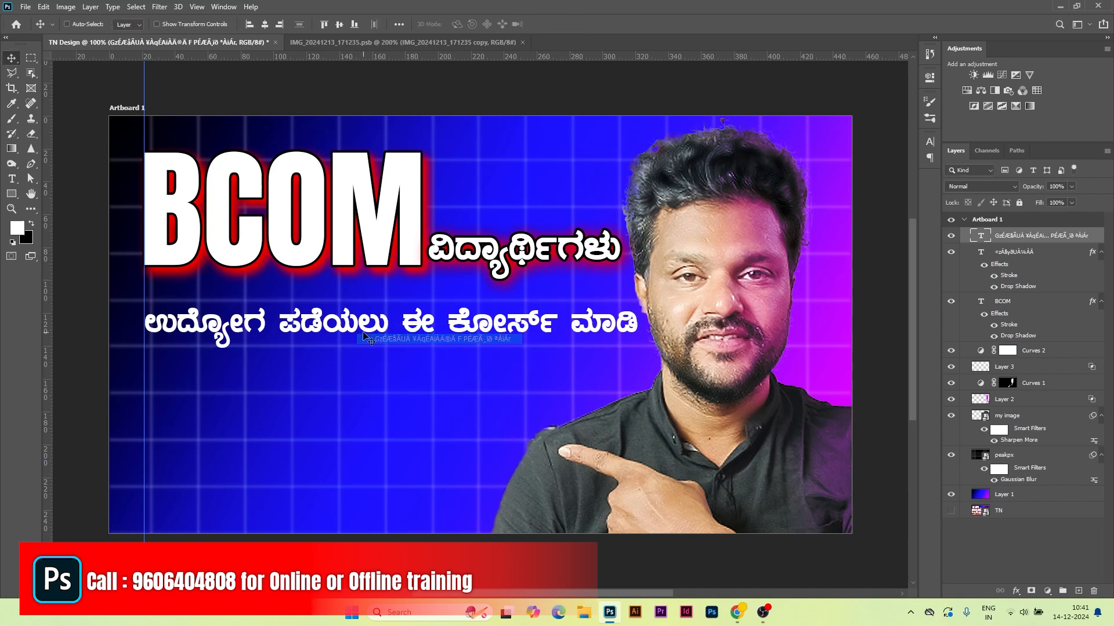
left_click_drag(353, 332, 356, 392)
key("ctrl+minus")
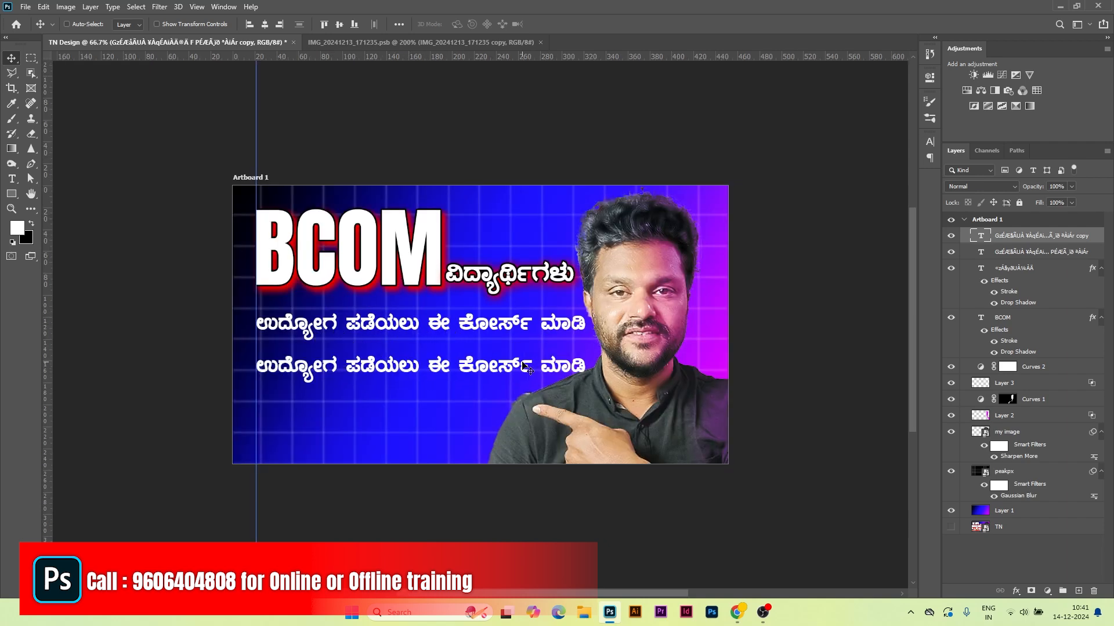
Step: Trim the first Kannada line to ಉದ್ಯೋಗ ಪಡೆಯಲು and enlarge it under the headline
double_click(428, 326)
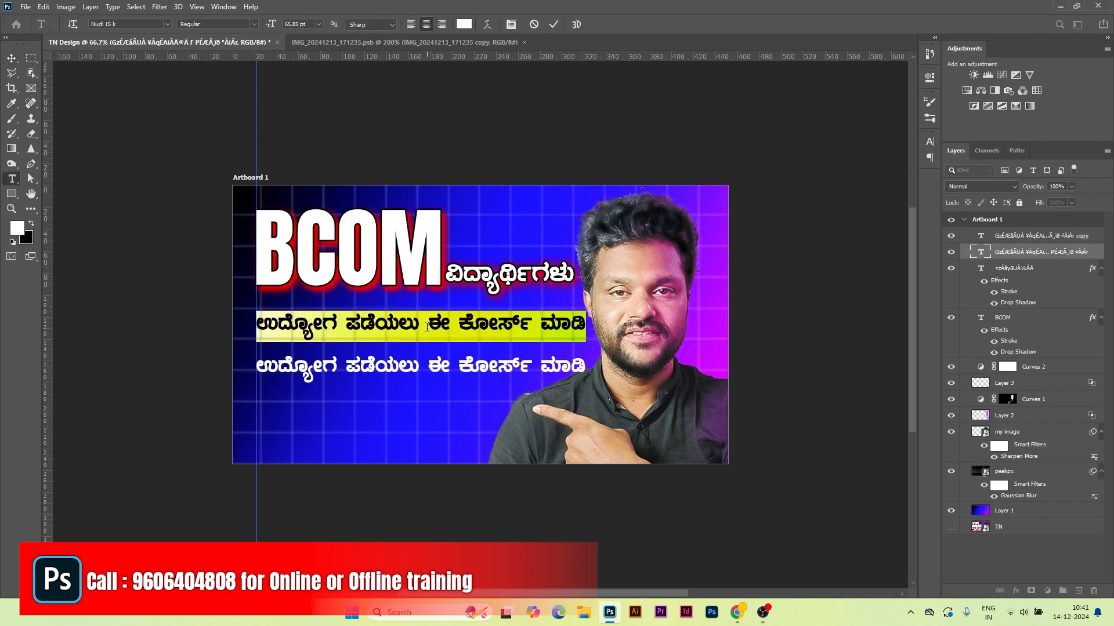
left_click_drag(420, 327, 611, 315)
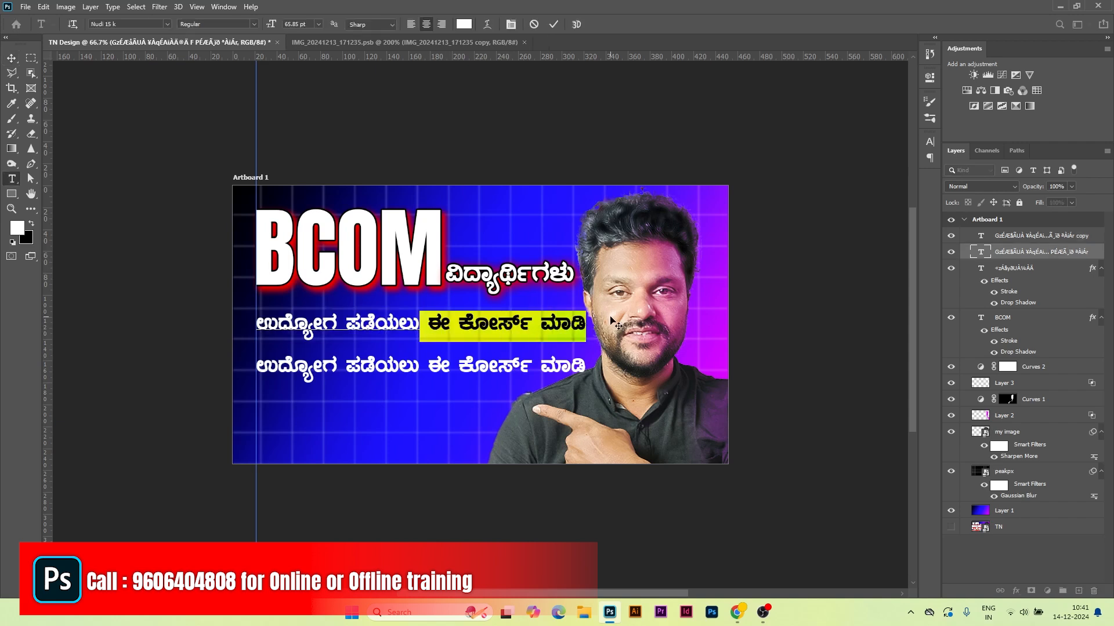
key("BackSpace")
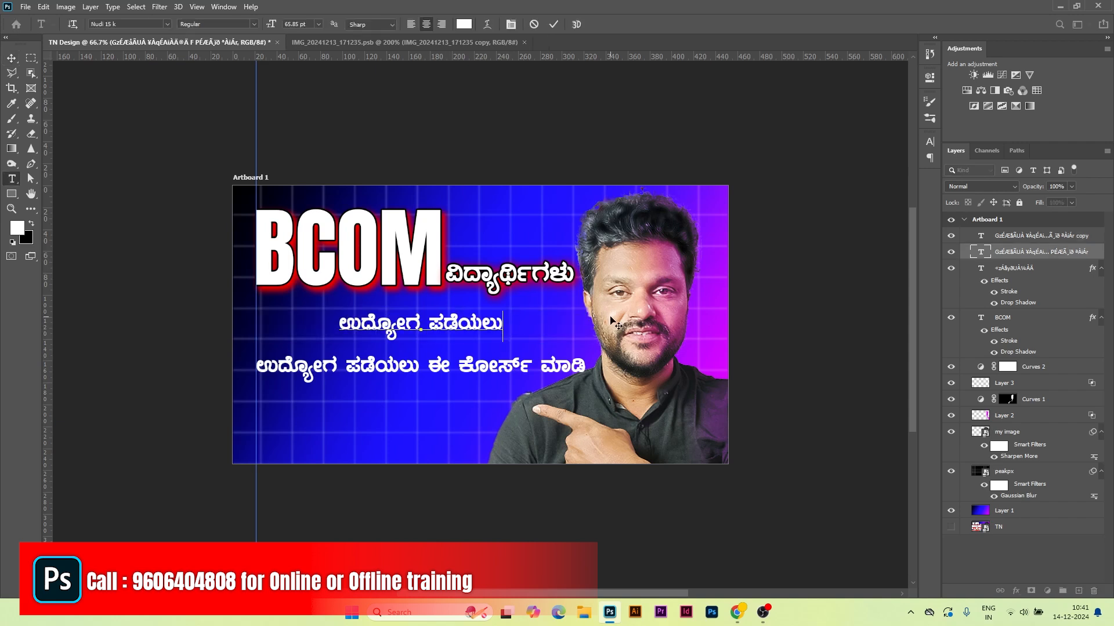
left_click(551, 24)
key("ctrl+t")
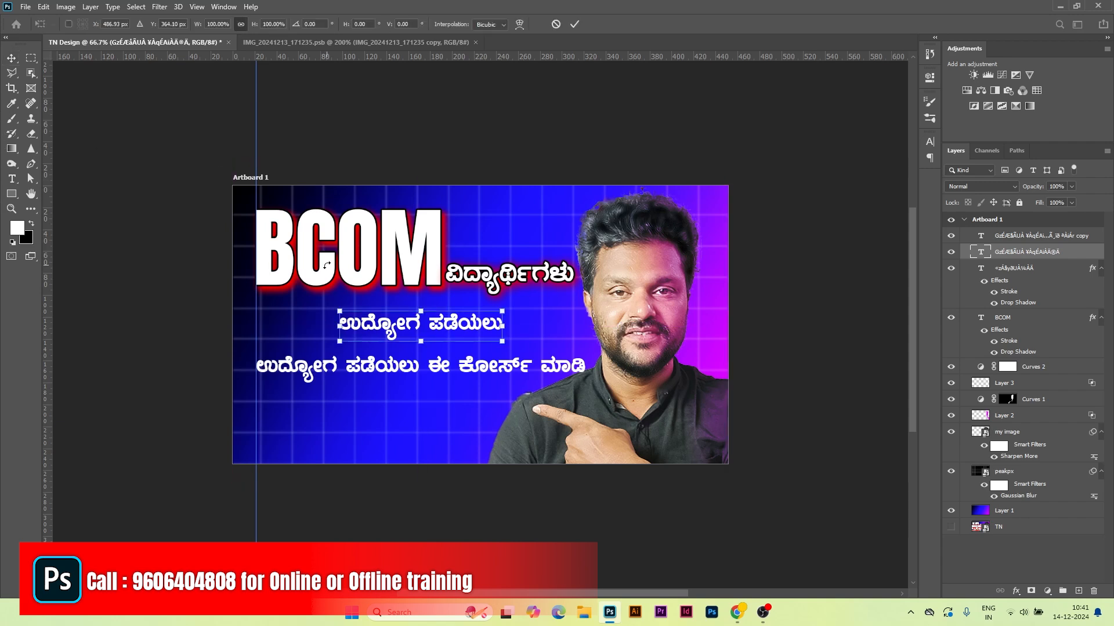
left_click_drag(338, 311, 250, 296)
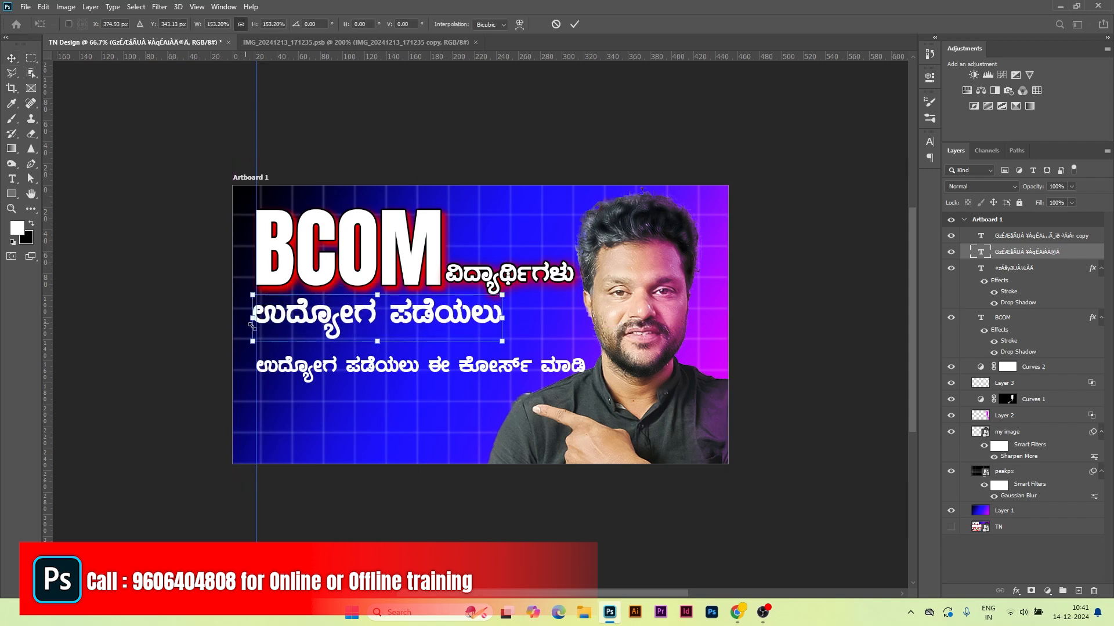
left_click_drag(359, 324, 366, 337)
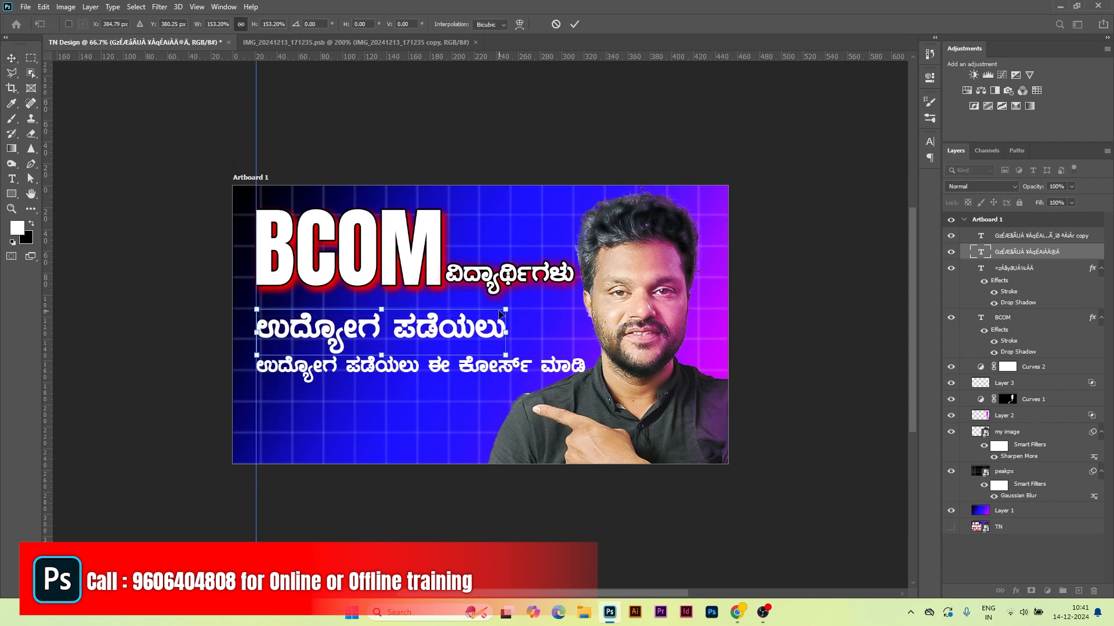
left_click_drag(505, 310, 578, 298)
key("Return")
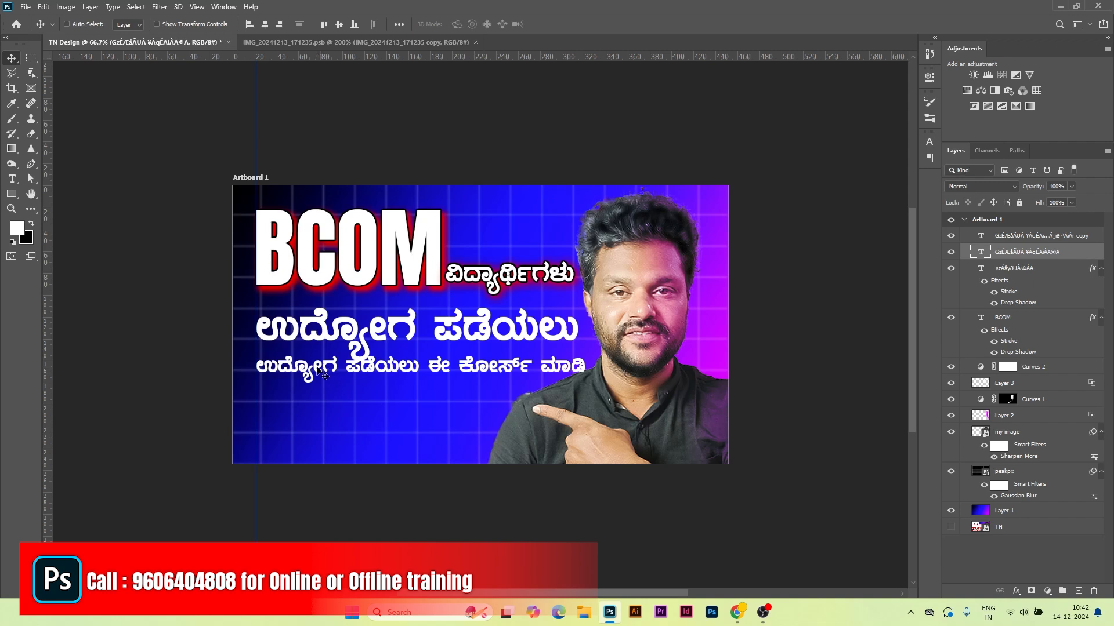
Step: Trim the second line to ಈ ಕೋರ್ಸ್ ಮಾಡಿ and enlarge it to about double size
right_click(317, 368)
left_click(333, 384)
left_click_drag(331, 368, 332, 387)
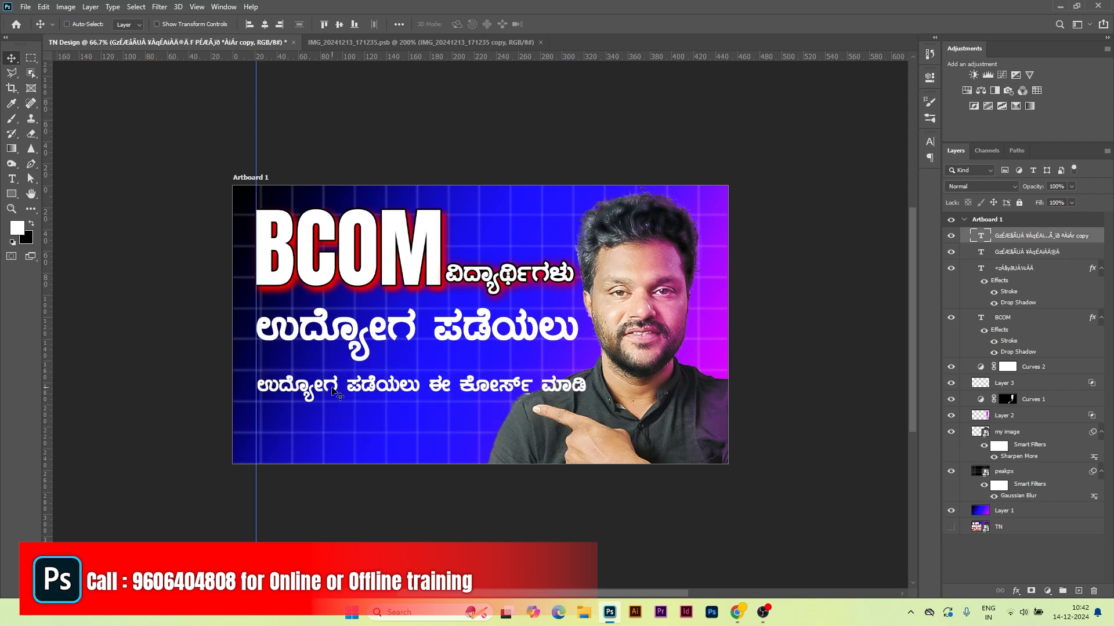
double_click(333, 394)
left_click(293, 387)
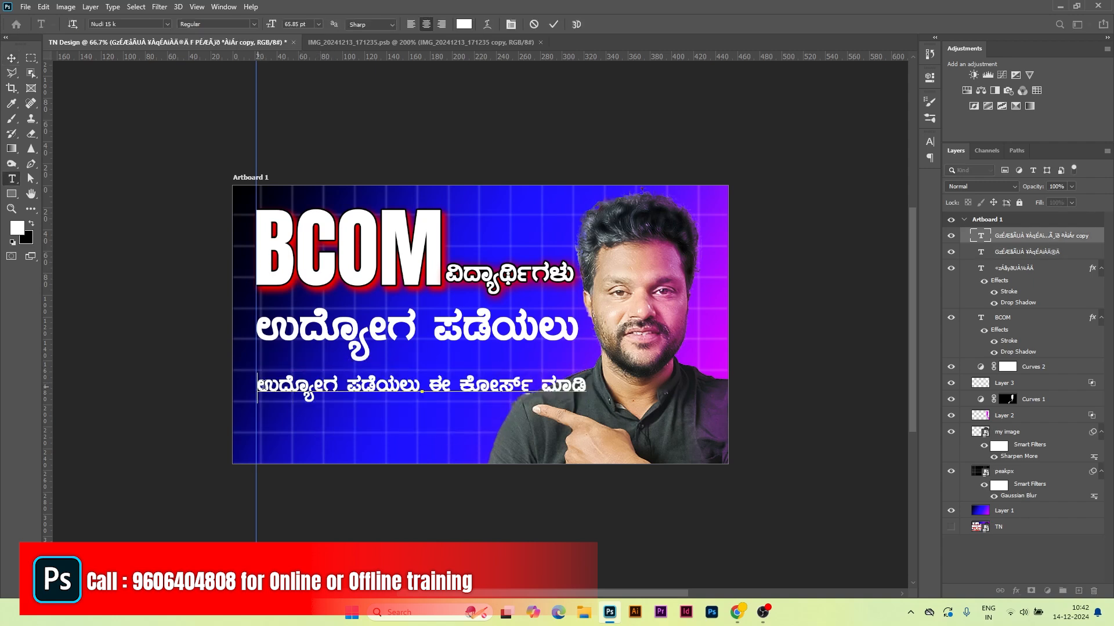
left_click_drag(262, 384, 429, 386)
key("BackSpace")
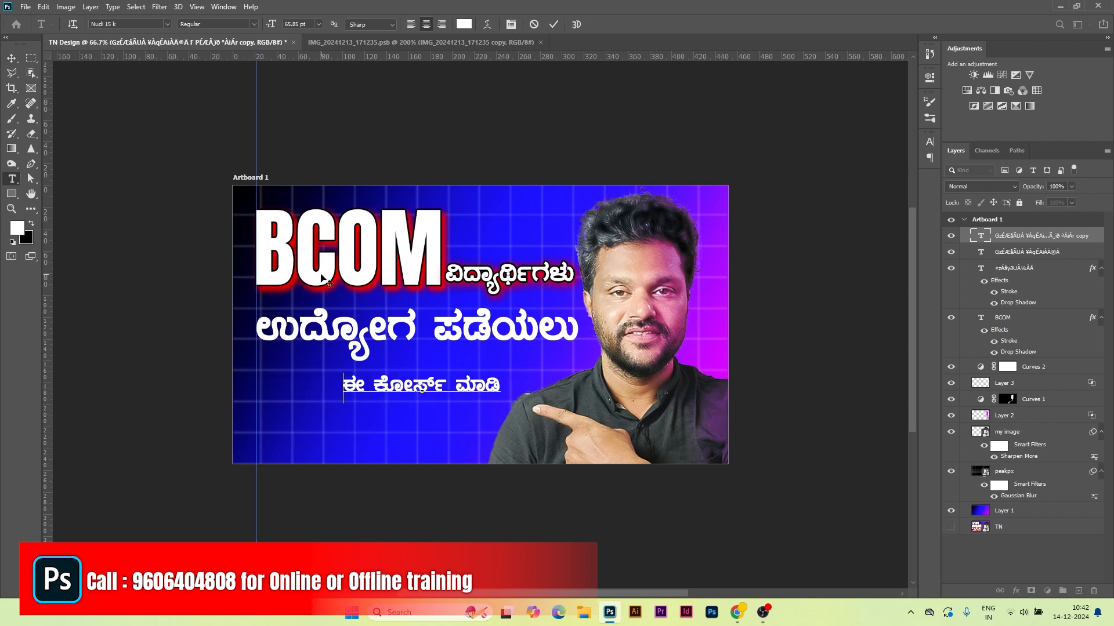
left_click(554, 25)
key("ctrl+t")
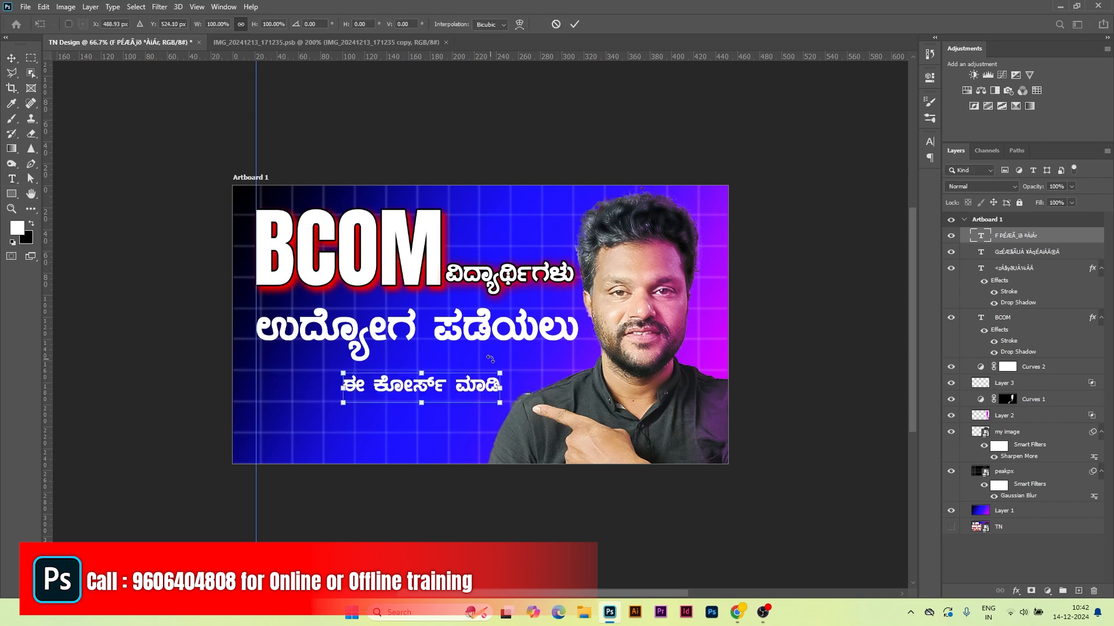
left_click_drag(340, 375, 250, 377)
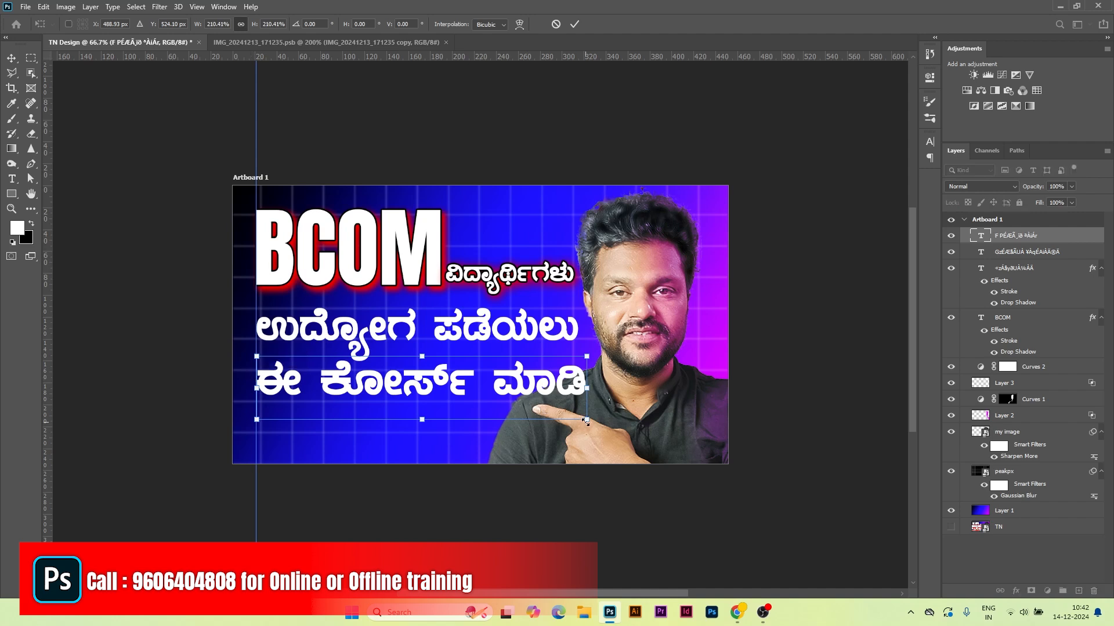
key("Escape")
right_click(12, 193)
left_click(58, 197)
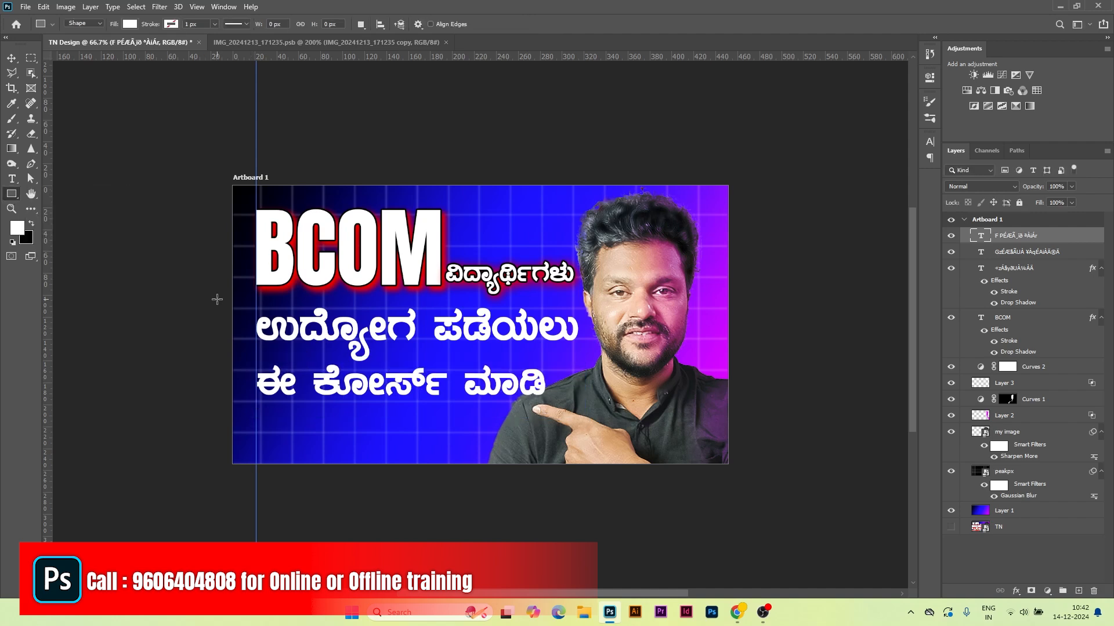
Step: Draw a red bar over ಉದ್ಯೋಗ ಪಡೆಯಲು and place its layer beneath the Kannada text
left_click_drag(217, 300, 579, 352)
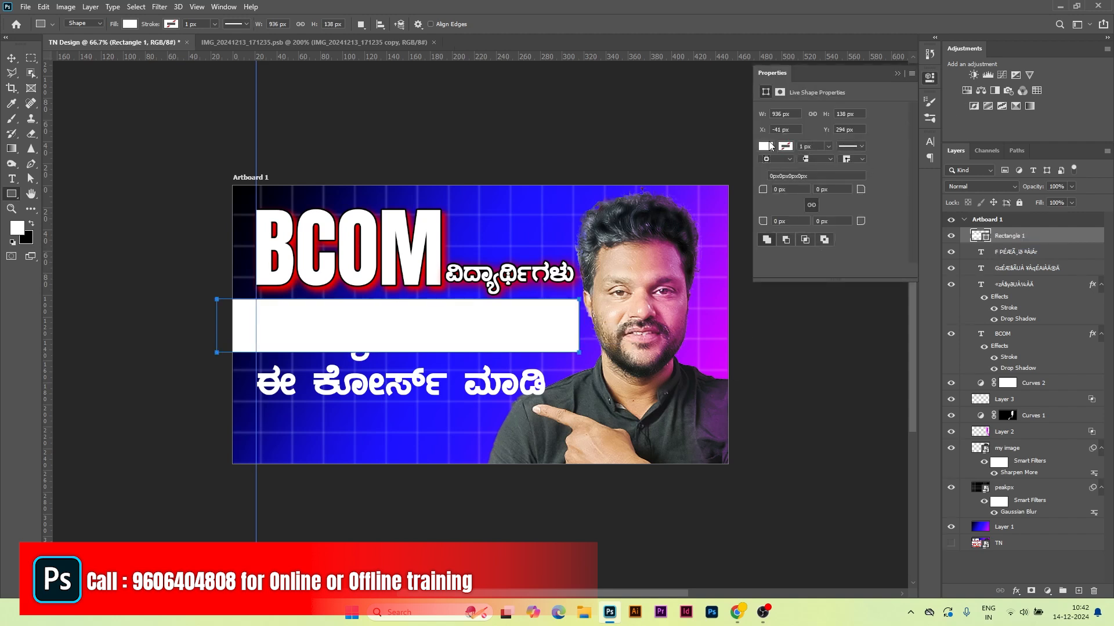
left_click(766, 146)
left_click(766, 209)
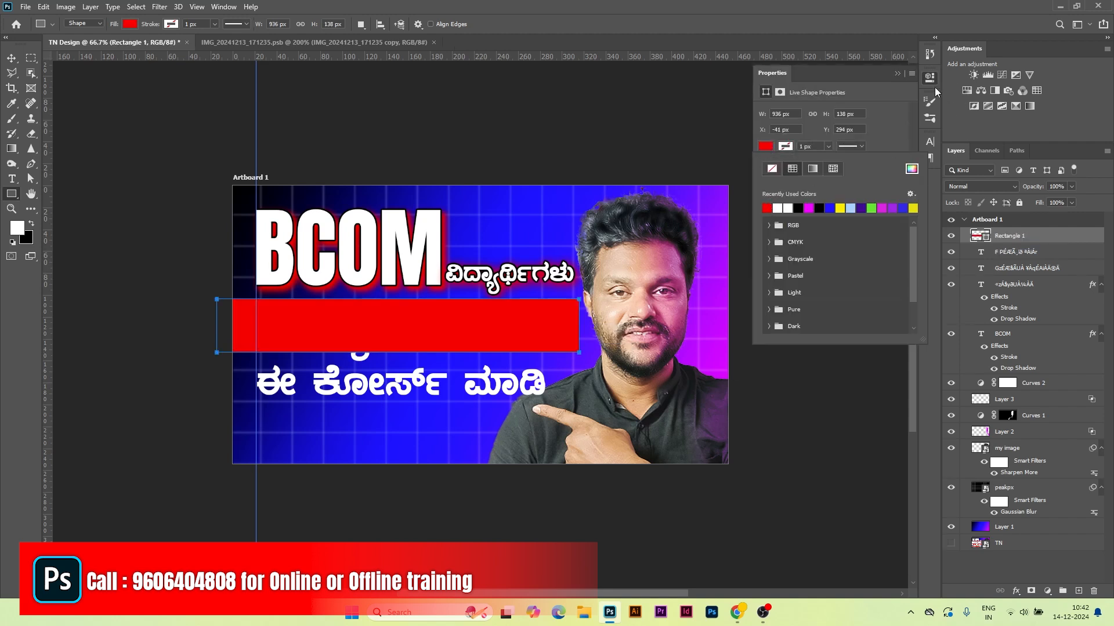
left_click(896, 74)
key("v")
left_click_drag(1071, 239, 1063, 276)
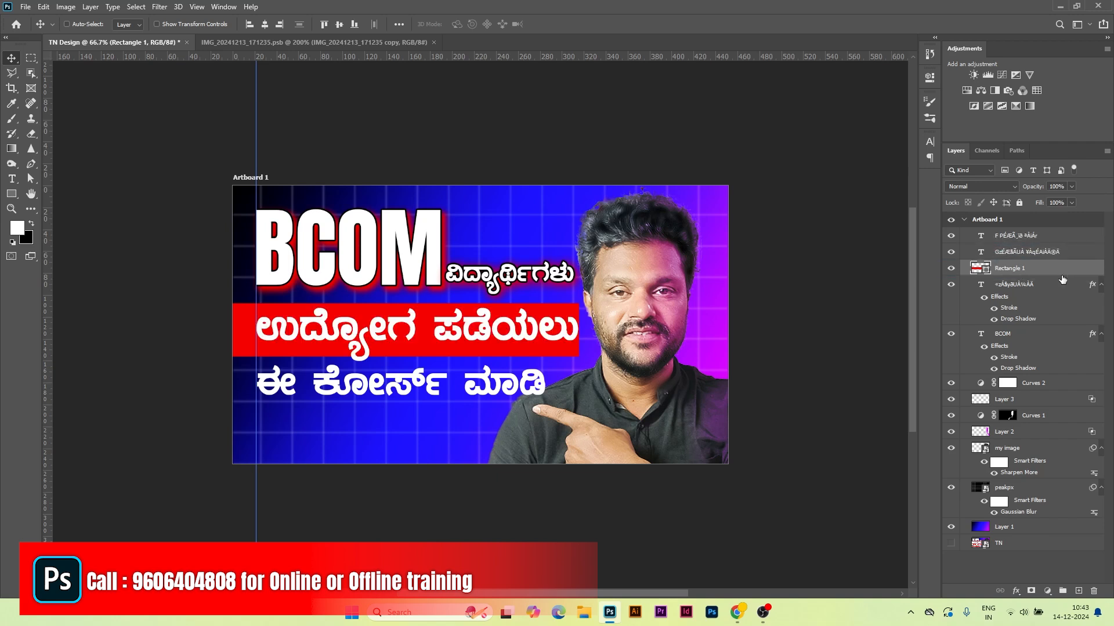
left_click(949, 270)
left_click(948, 269)
Step: Round the red bar's corners to 25 px and stretch it slightly wider
left_click(932, 78)
left_click_drag(768, 192, 778, 195)
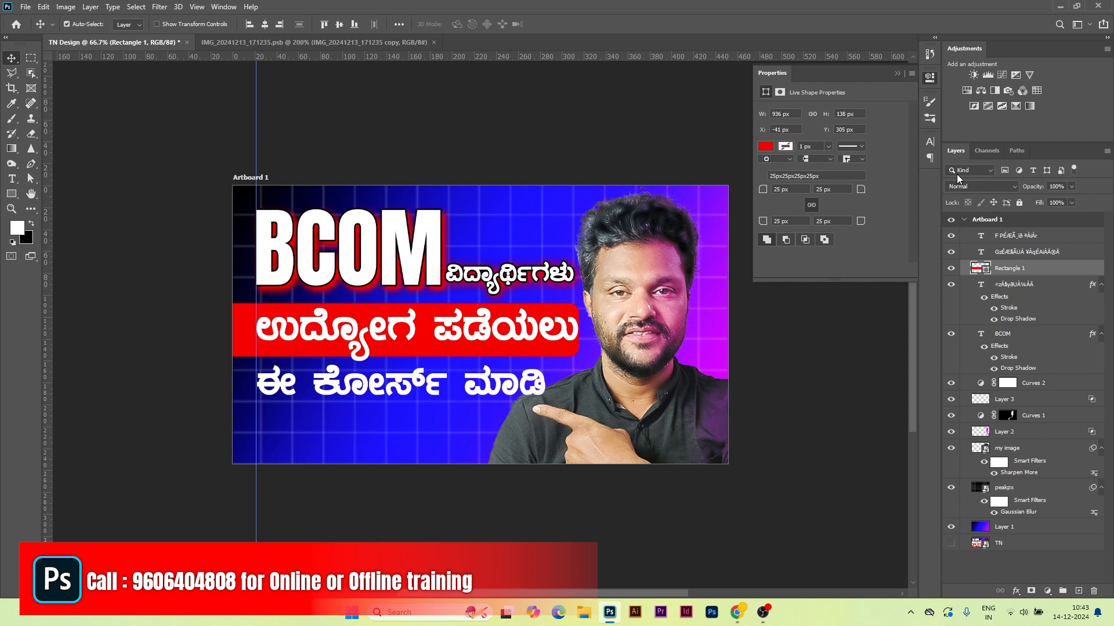
key("ctrl+t")
left_click_drag(578, 332, 584, 332)
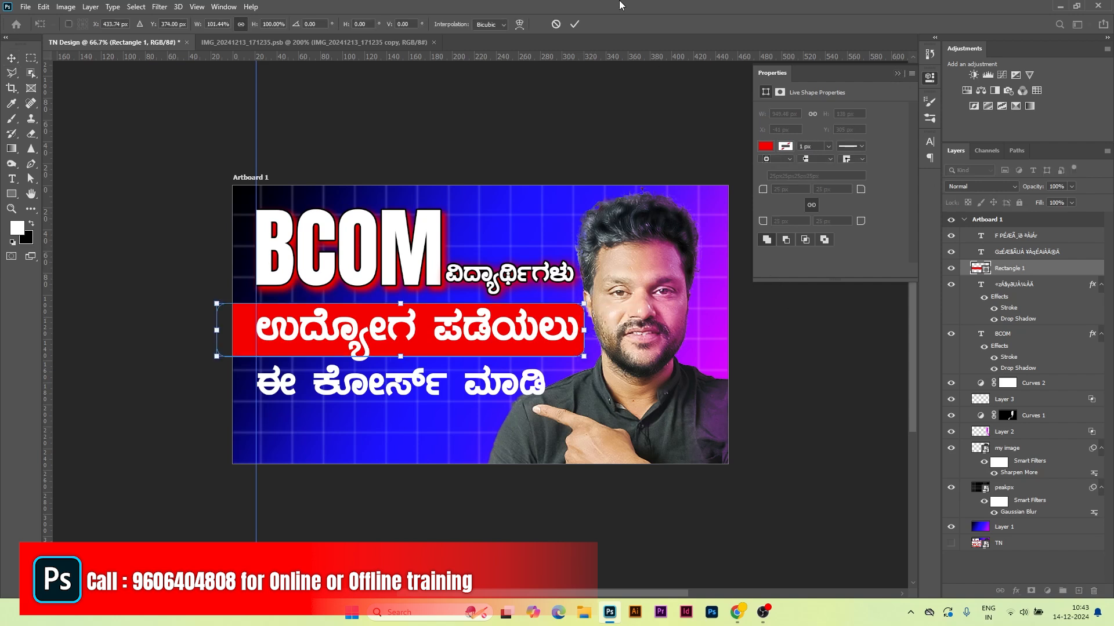
left_click(574, 24)
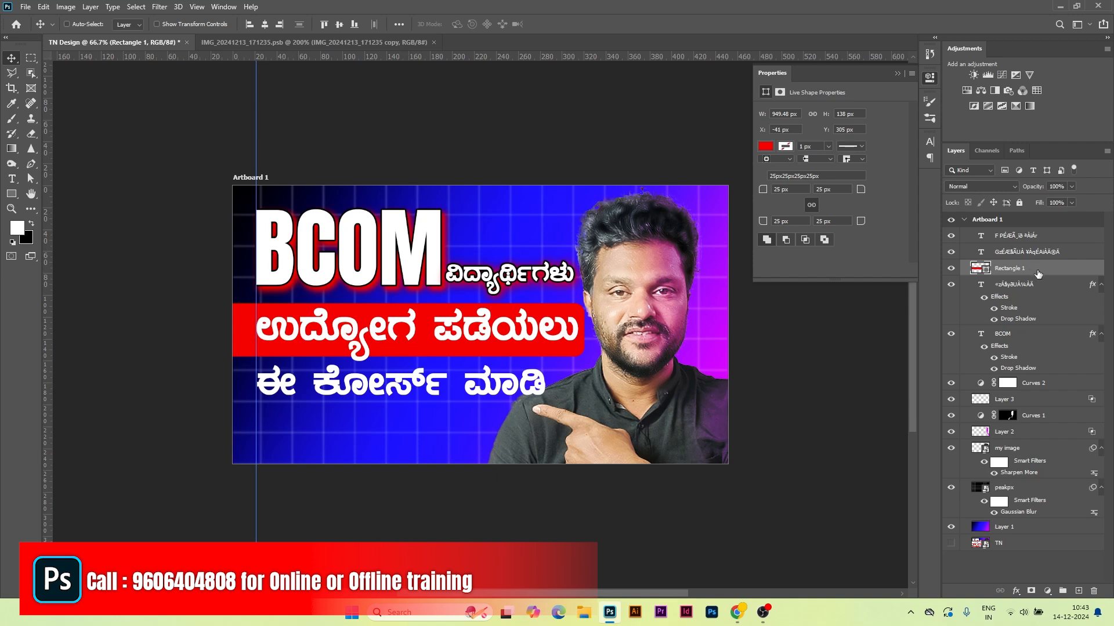
Step: Duplicate the red bar and position the copy behind the ಈ ಕೋರ್ಸ್ ಮಾಡಿ line
key("ctrl+j")
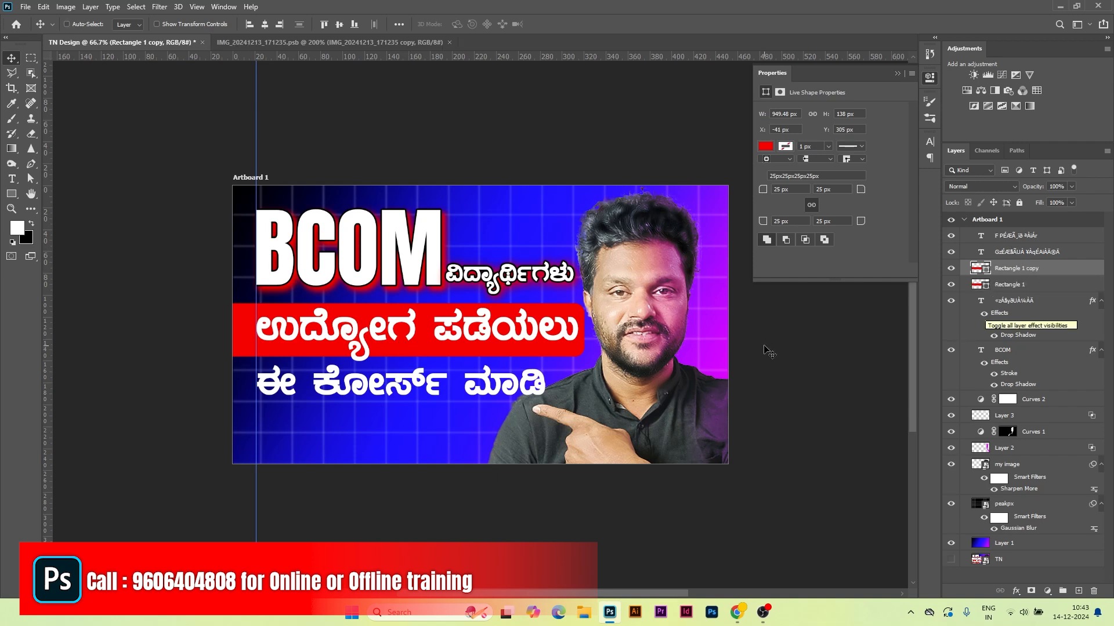
key("shift+Down")
key("shift+Down")
key("shift+Down")
key("shift+Down")
key("shift+Down")
key("shift+Down")
key("shift+Down")
key("shift+Down")
key("shift+Down")
key("shift+Down")
key("shift+Down")
key("shift+Down")
key("shift+Down")
key("shift+Down")
key("shift+Down")
key("shift+Down")
key("shift+Down")
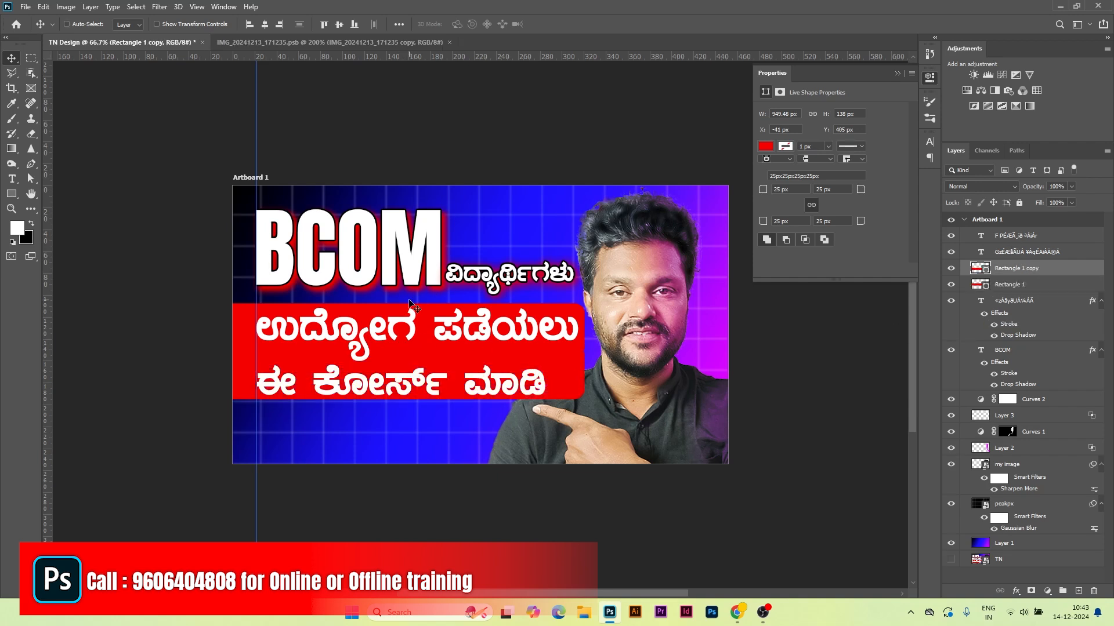
key("shift+Up")
key("shift+Up")
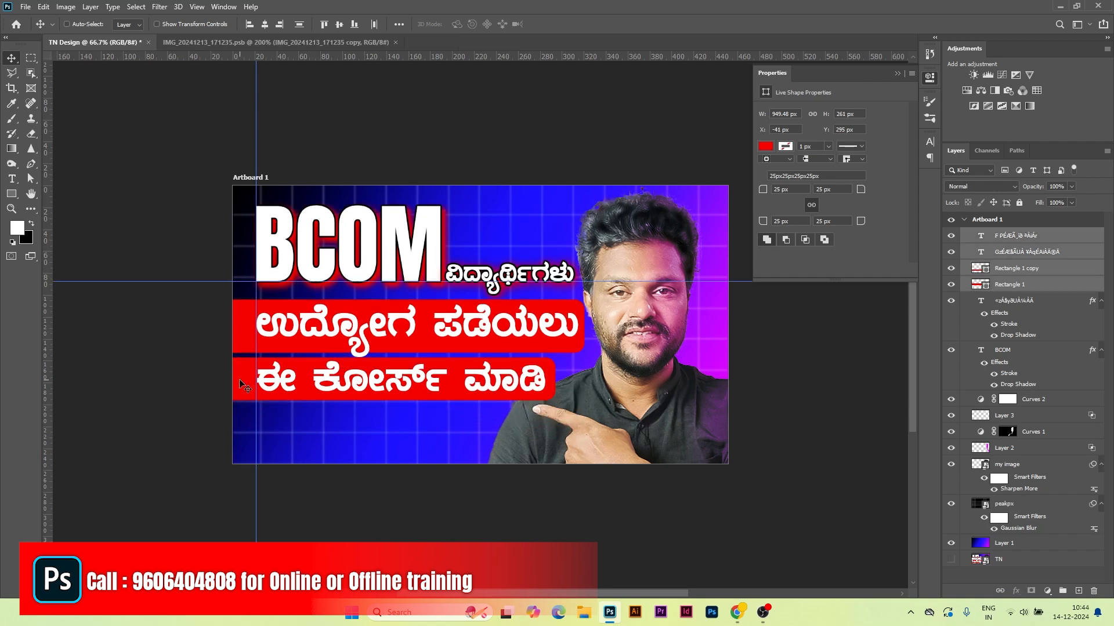
right_click(239, 376)
left_click(261, 381)
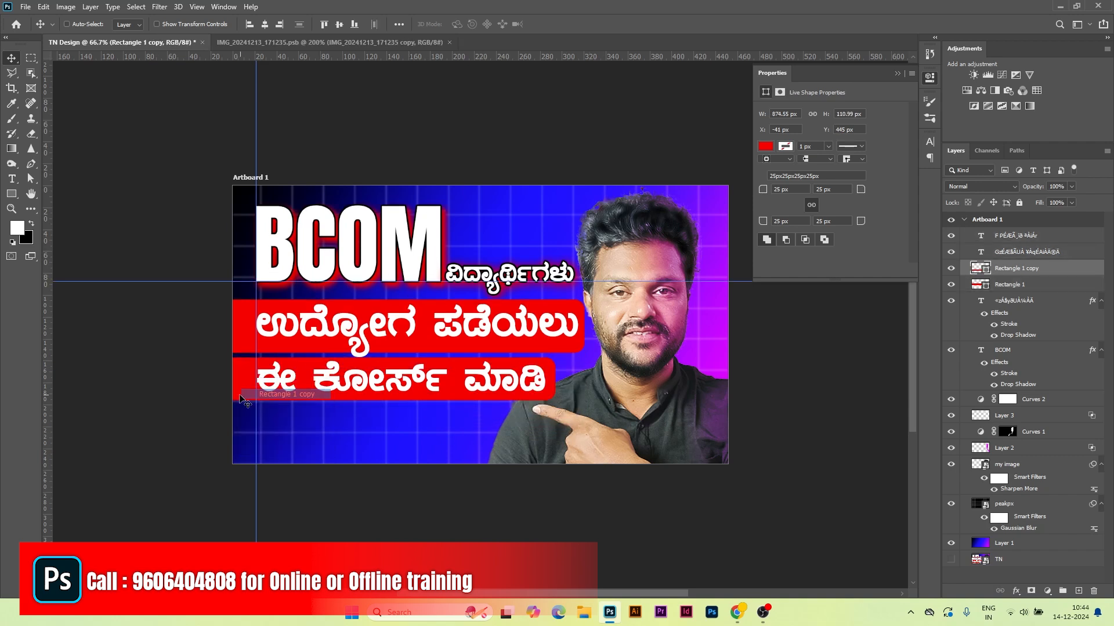
Step: Copy the bar down near the bottom edge and shorten it from the right
left_click_drag(239, 392, 263, 445)
key("ctrl+t")
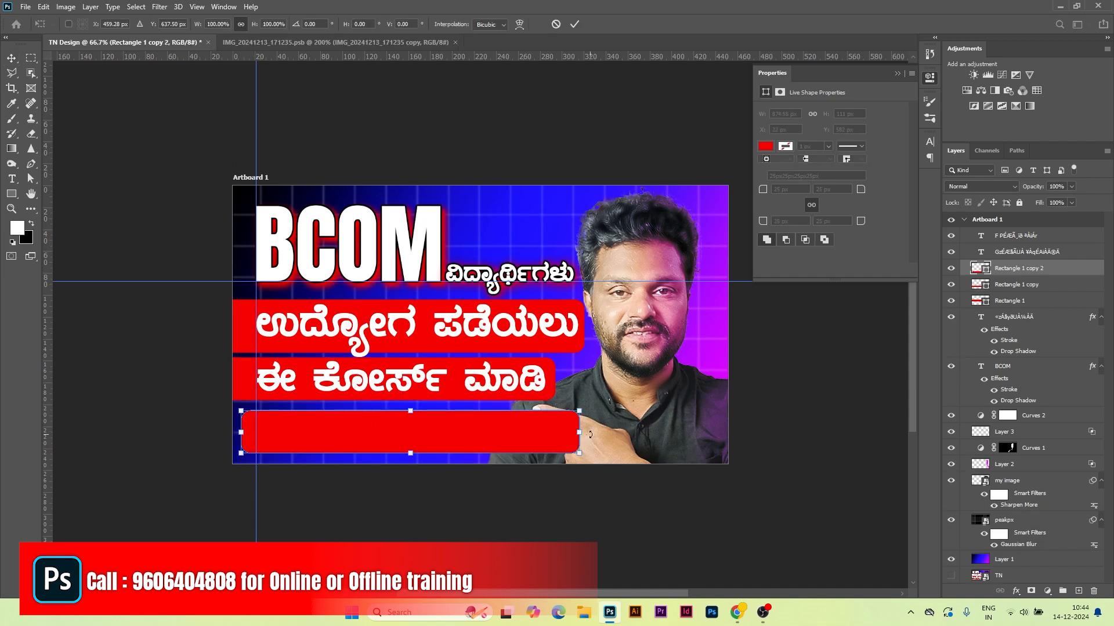
left_click_drag(579, 433, 464, 445)
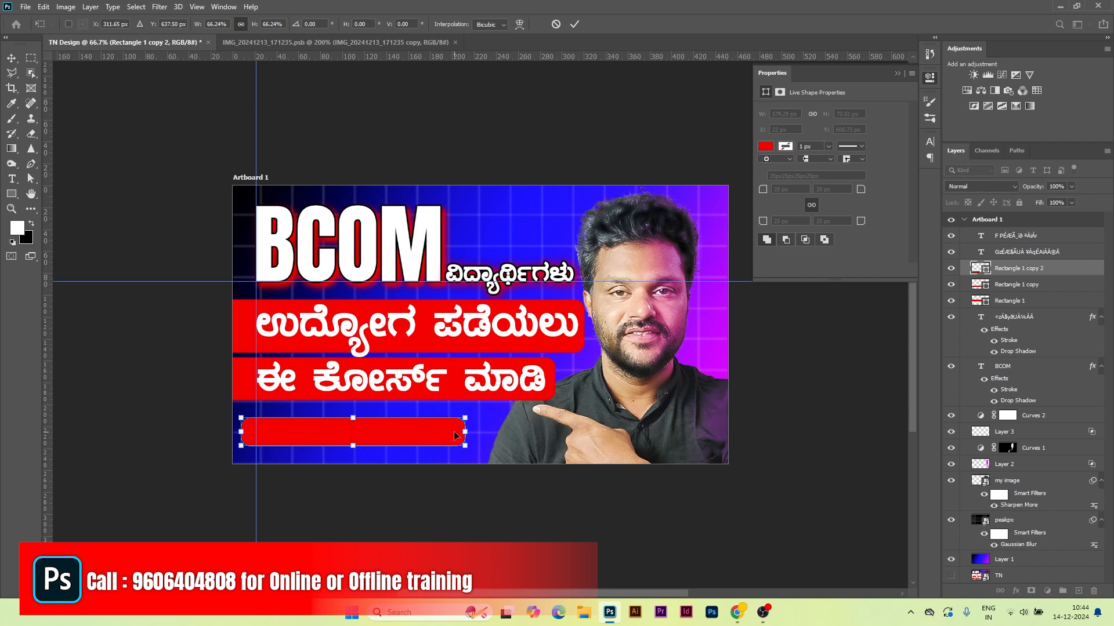
key("Return")
Step: Add white ACCOUNTS JOB text and scale it down onto the bottom bar
left_click(12, 179)
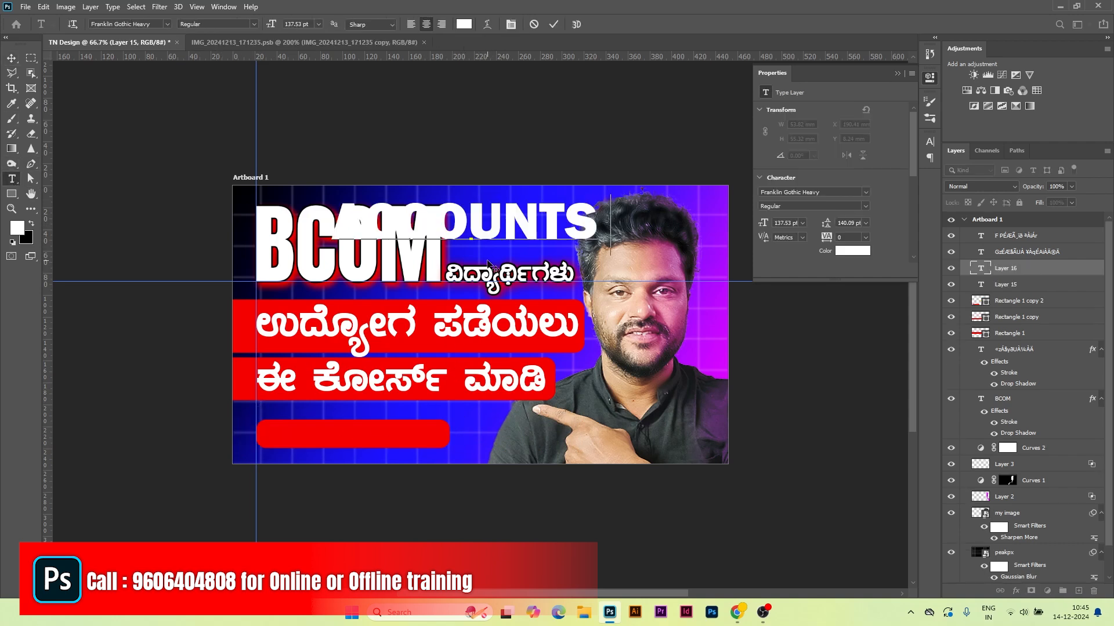
type("JOB")
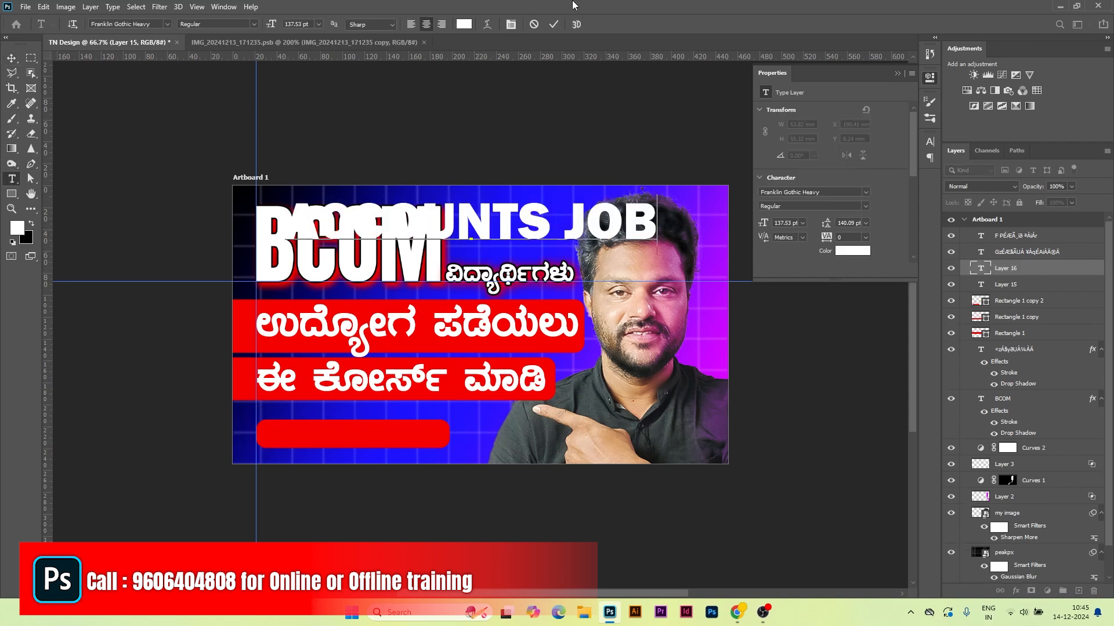
left_click(554, 24)
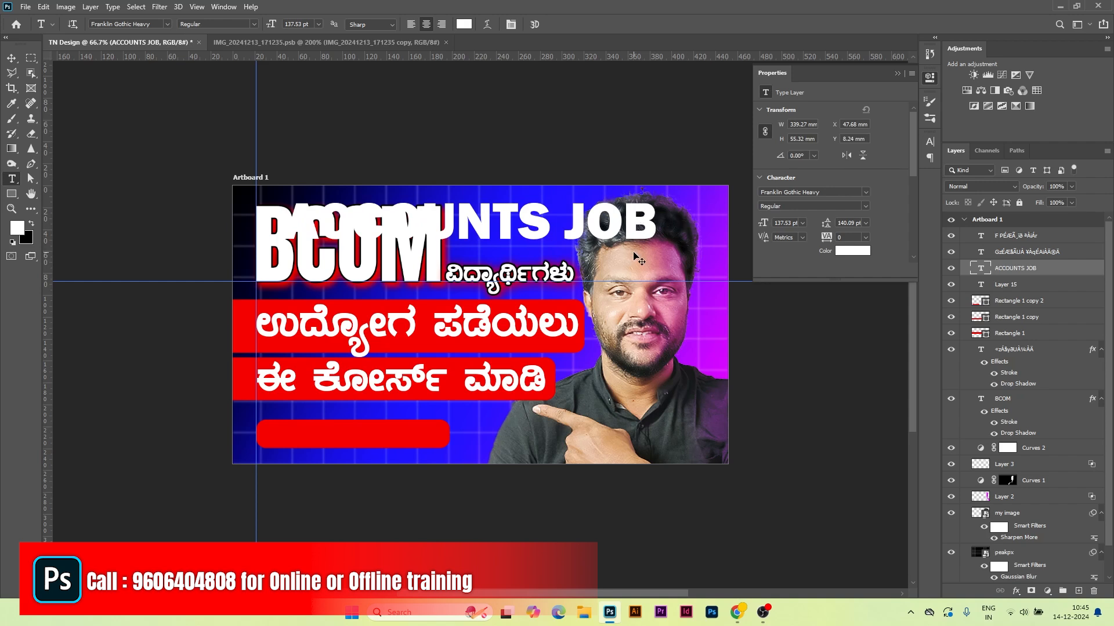
key("ctrl+t")
left_click_drag(655, 194, 509, 219)
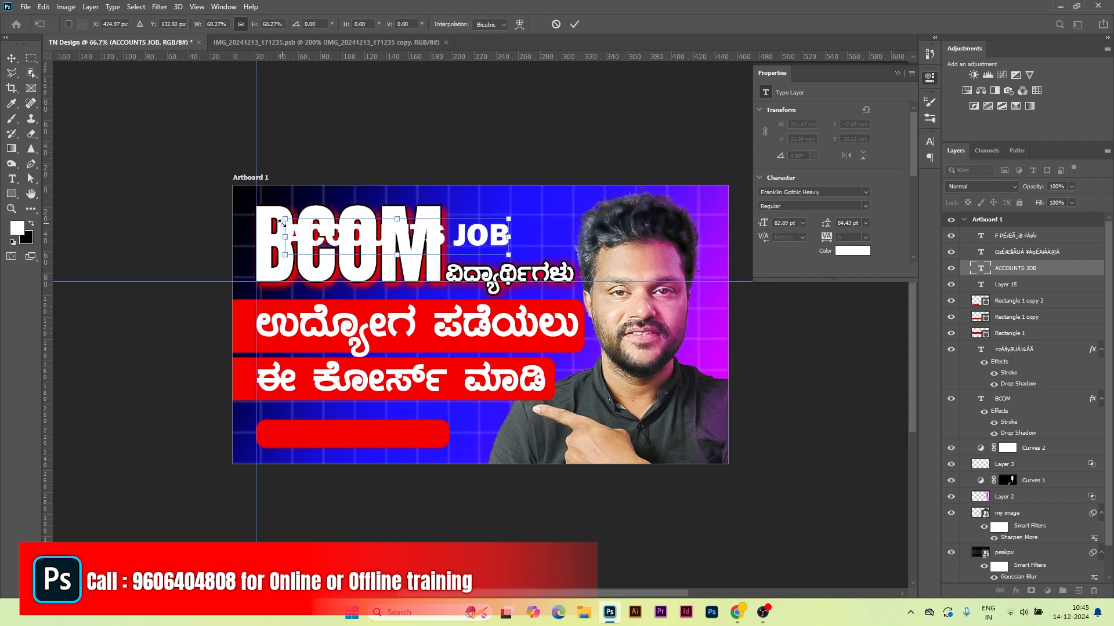
left_click_drag(288, 219, 355, 465)
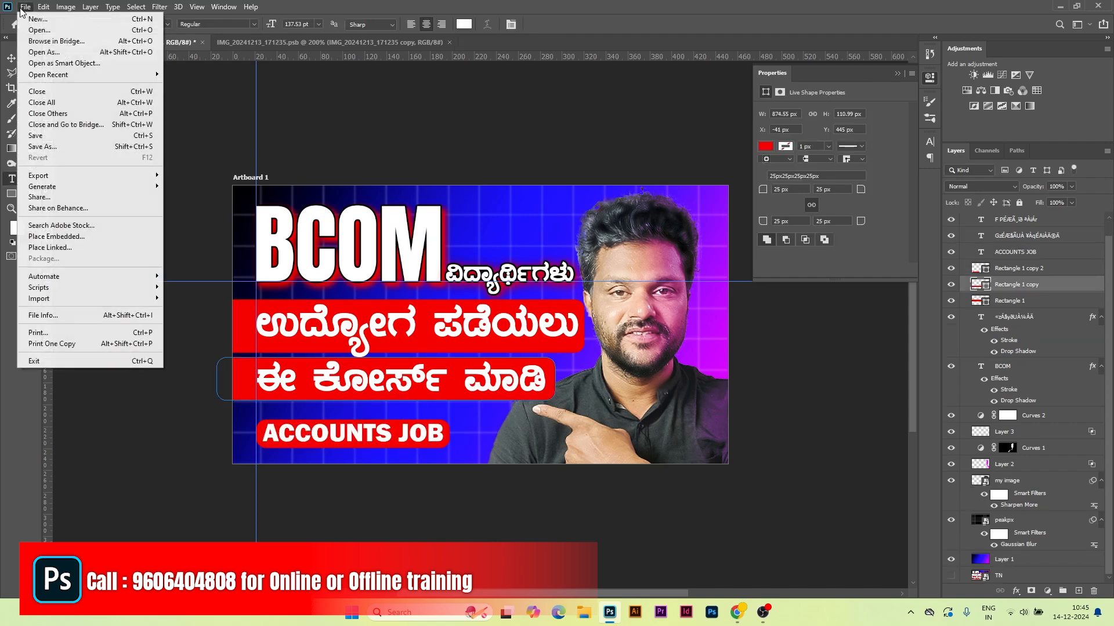
Step: Embed pngwing.com (1) at about 50% scale beside the ACCOUNTS JOB label
left_click(56, 236)
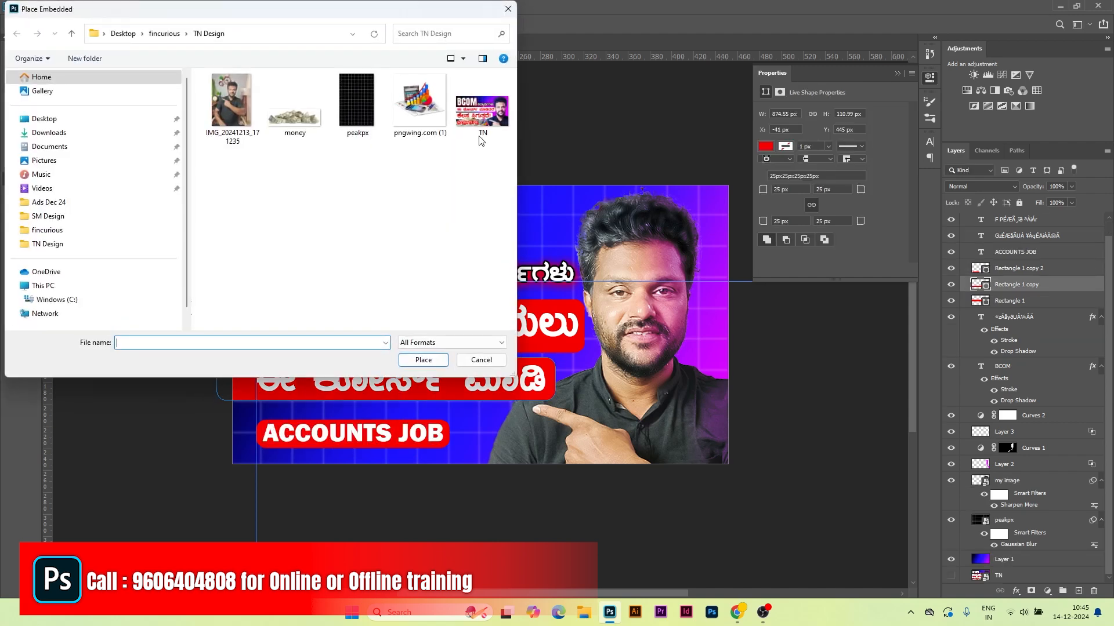
left_click(419, 104)
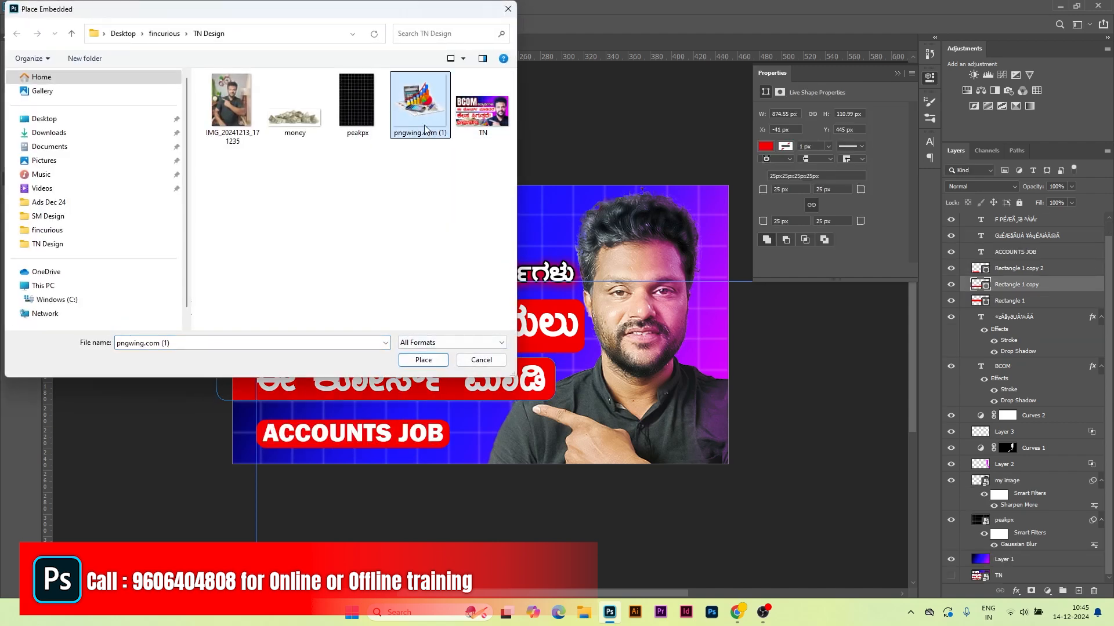
left_click(432, 358)
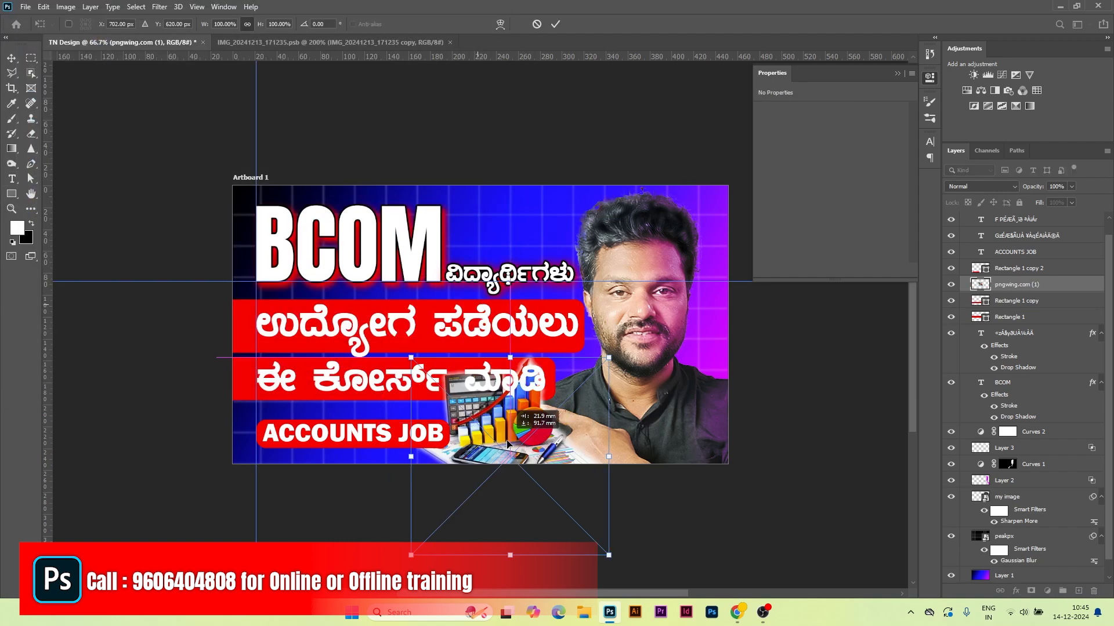
left_click_drag(508, 445, 497, 414)
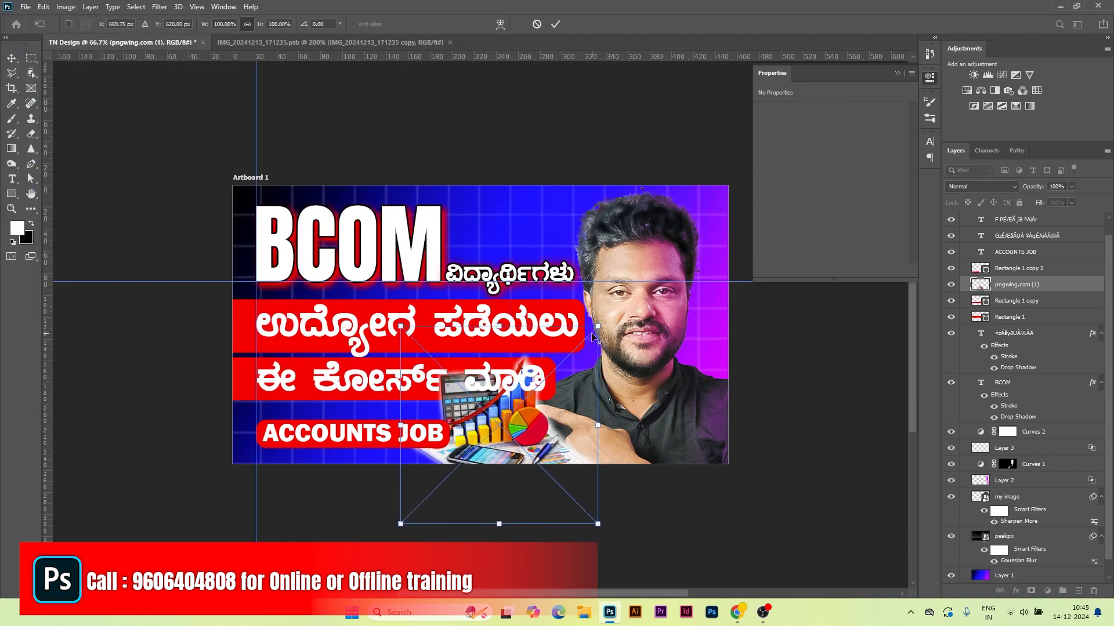
left_click_drag(597, 326, 548, 376)
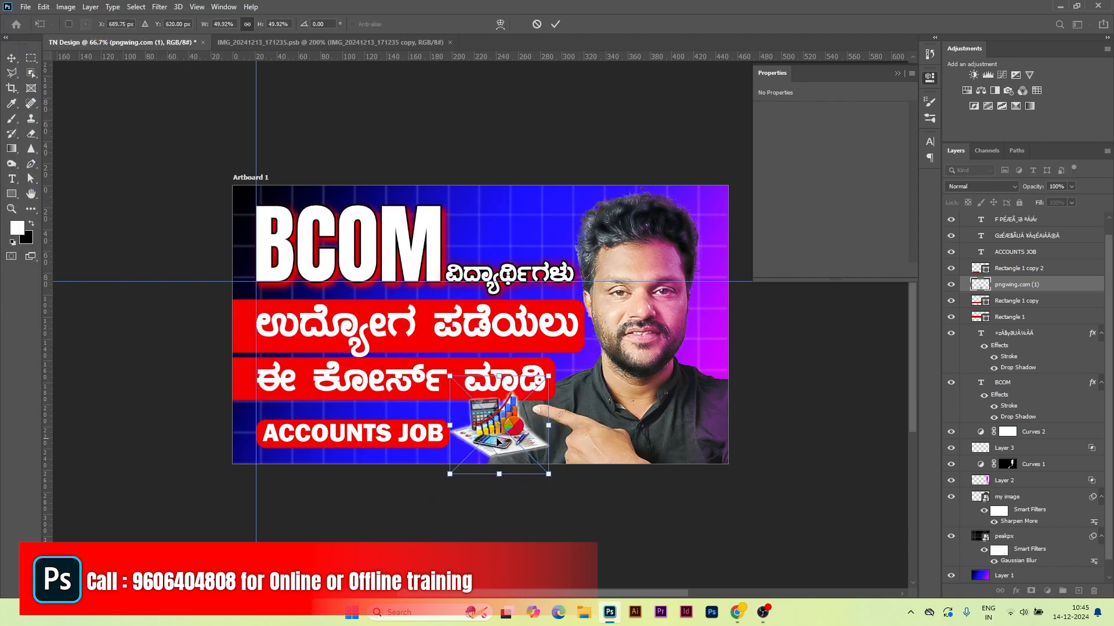
left_click_drag(499, 439, 485, 447)
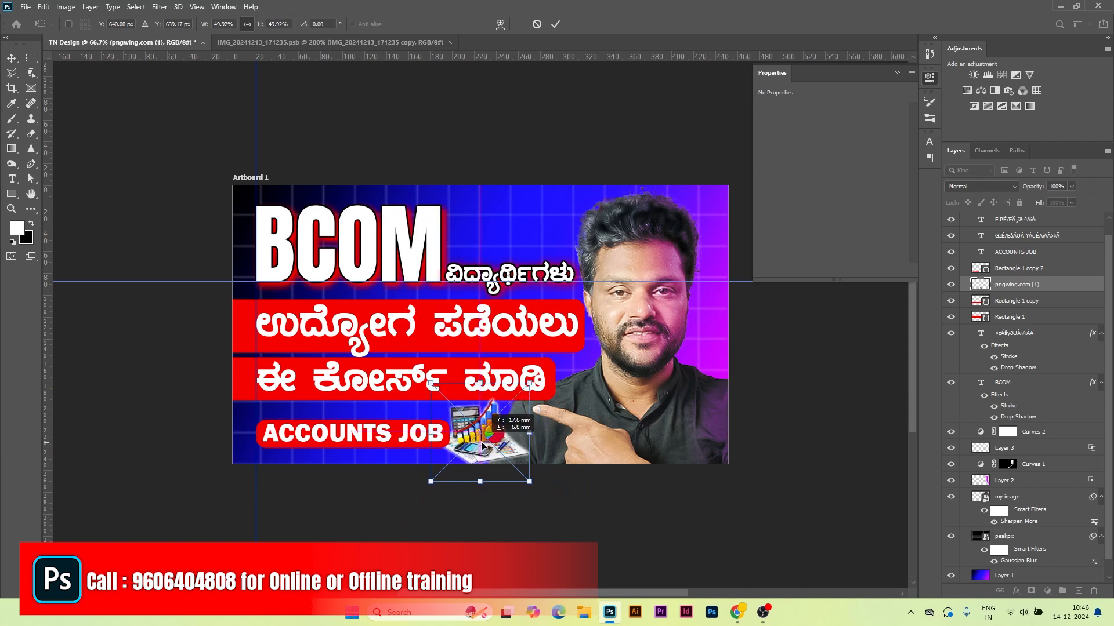
left_click(25, 6)
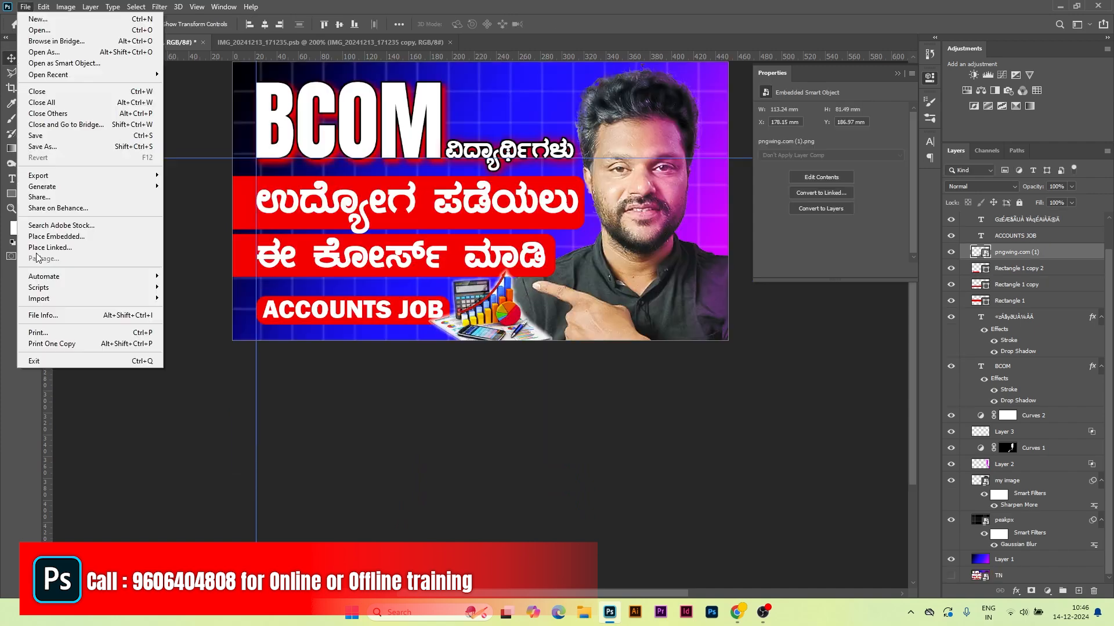
left_click(64, 234)
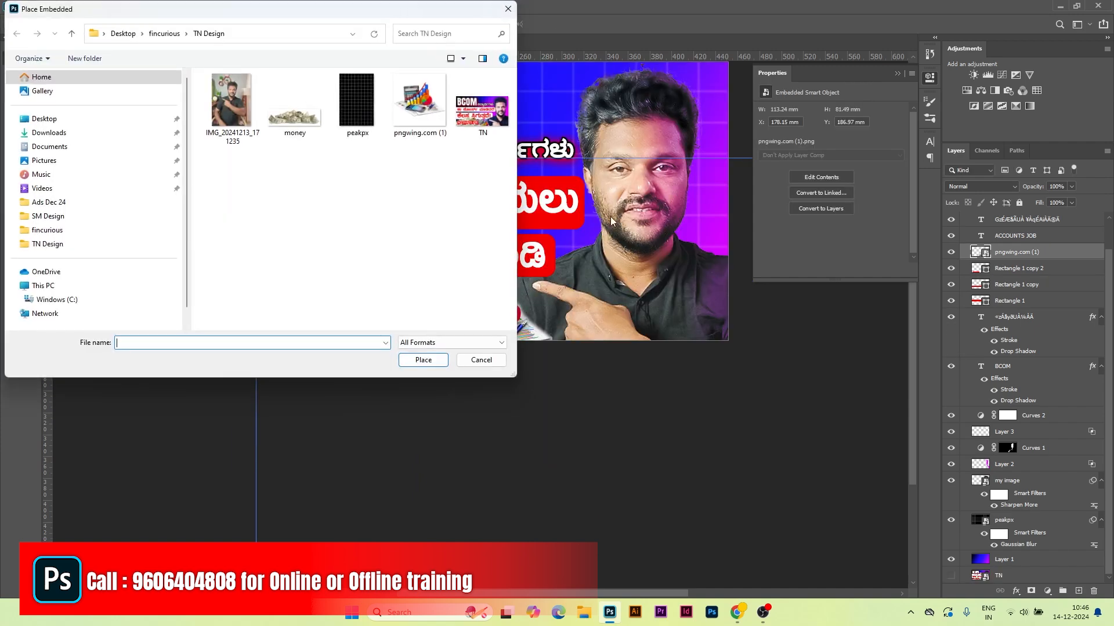
Step: Place money.png over the bottom of the thumbnail, shrunk slightly, and commit it
left_click(306, 123)
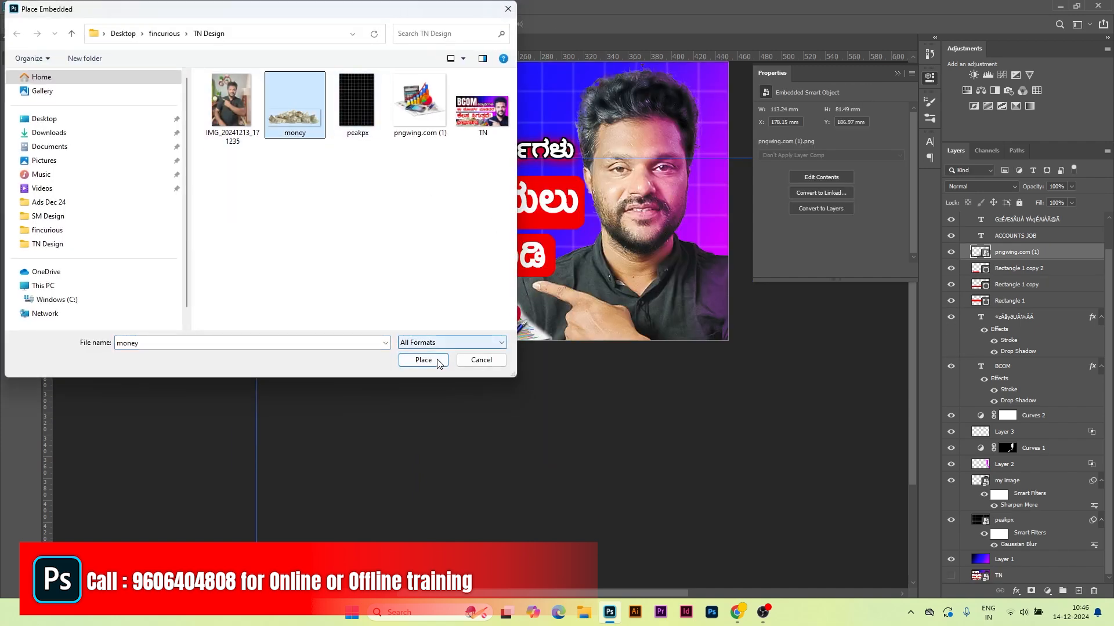
left_click(407, 356)
left_click_drag(475, 215, 355, 330)
left_click_drag(535, 374, 514, 367)
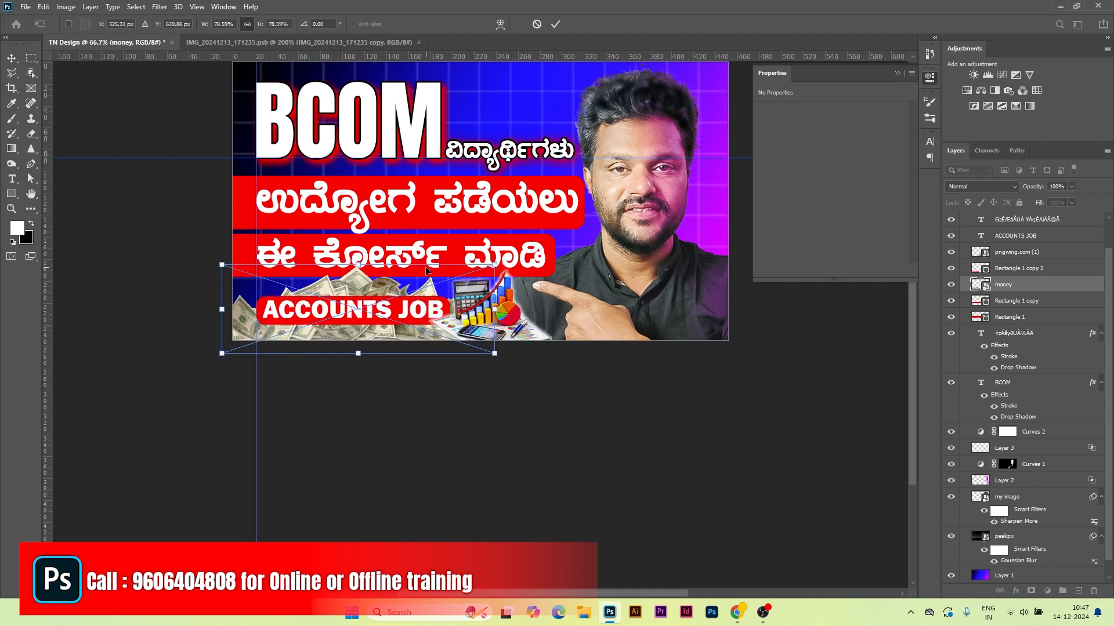
left_click(556, 24)
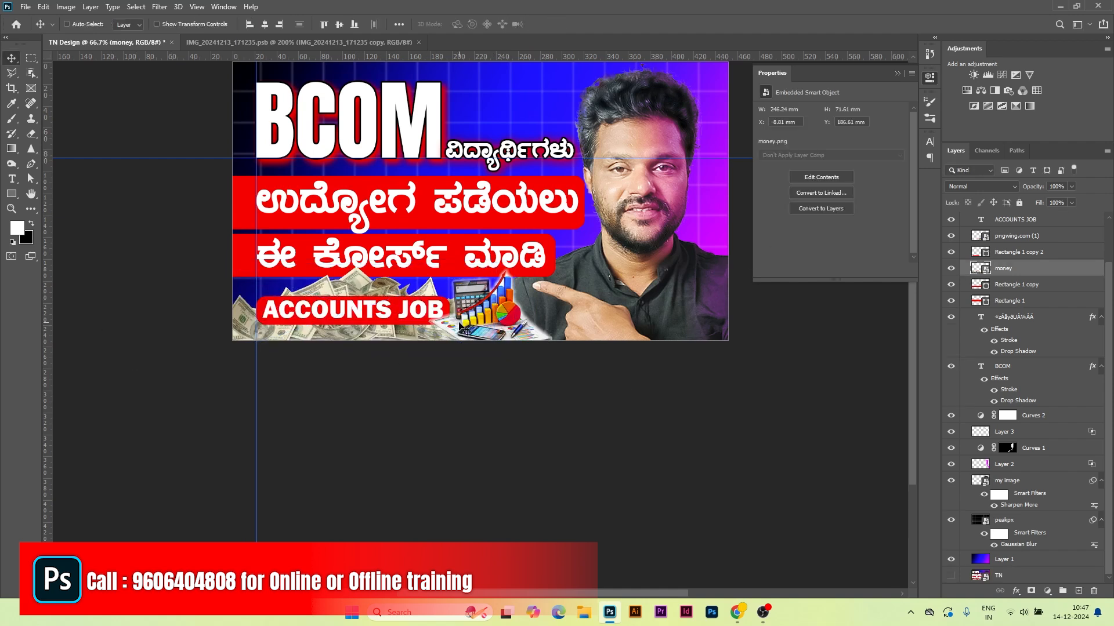
Step: Duplicate the money layer, move the copy to the top of the stack and below the label
right_click(351, 296)
left_click(395, 302)
key("ctrl+j")
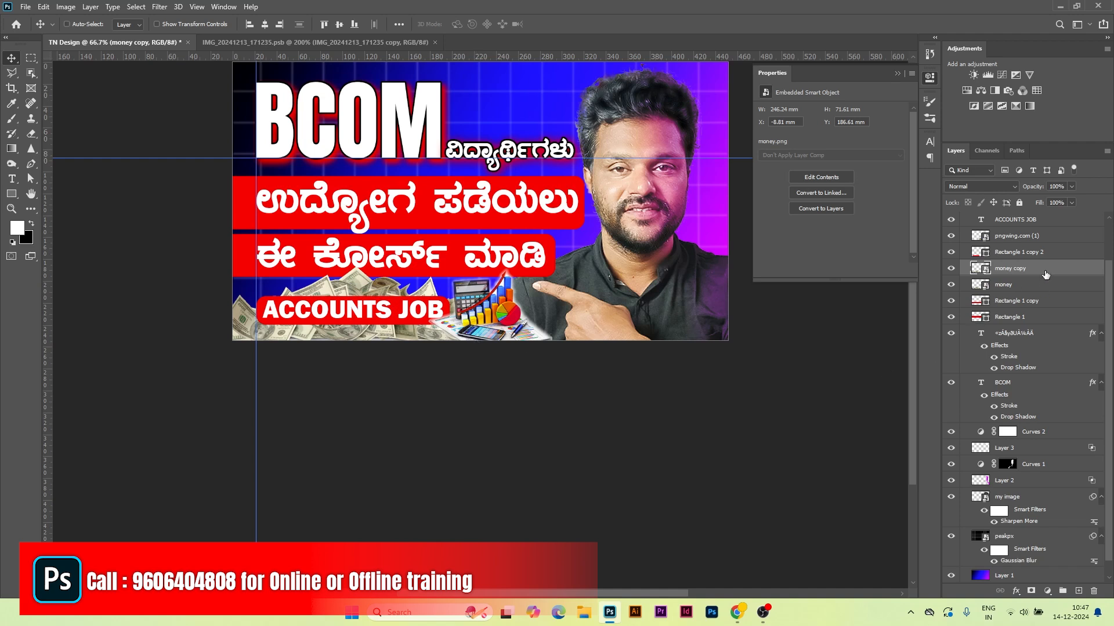
left_click_drag(1044, 269, 1032, 219)
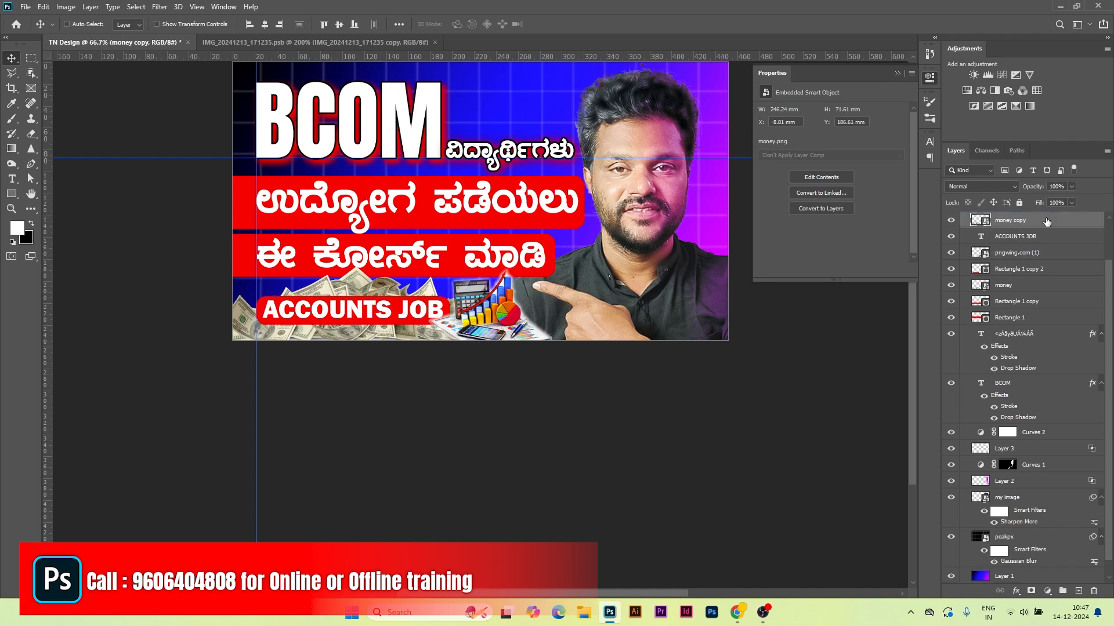
left_click_drag(411, 316, 407, 352)
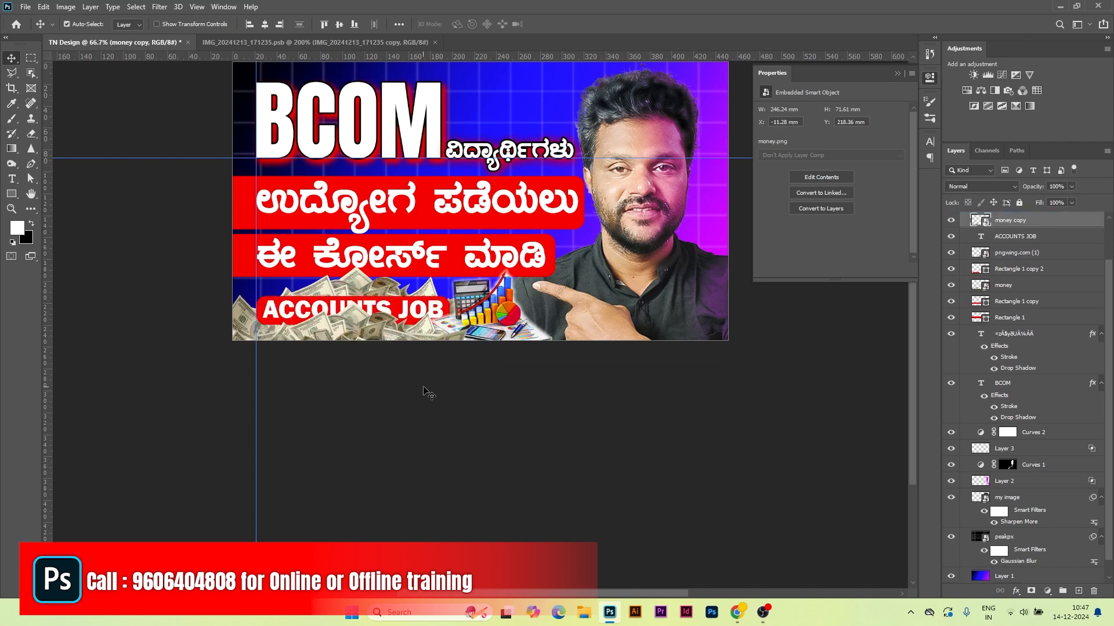
Step: Scale the money copy to about 50% and slide it beneath the ACCOUNTS JOB label
key("ctrl+t")
left_click_drag(492, 388, 437, 388)
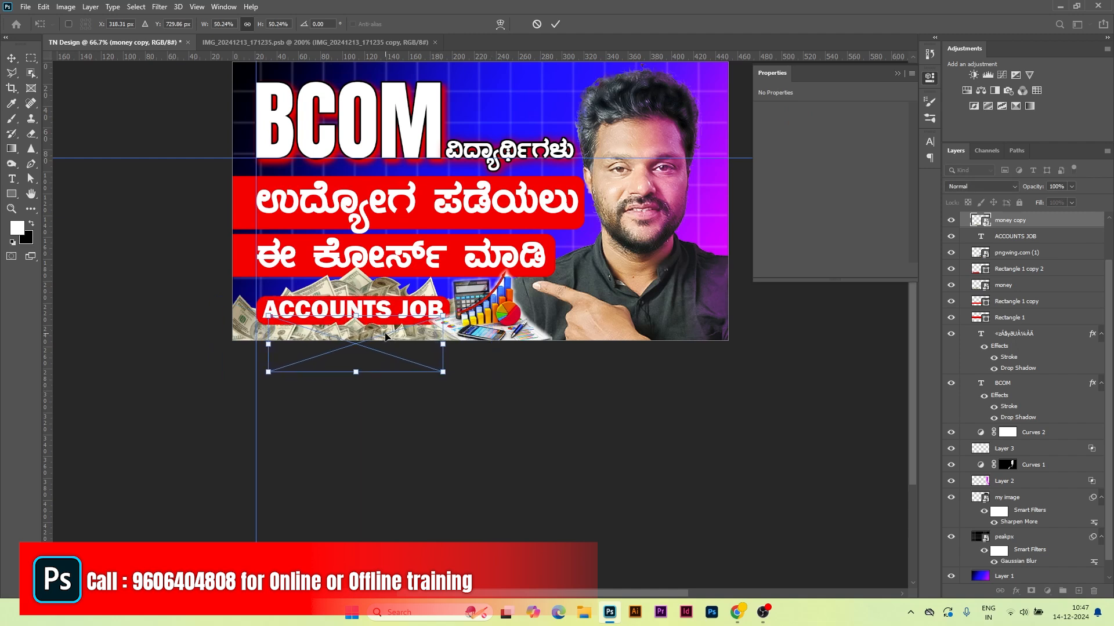
left_click_drag(373, 339, 496, 322)
key("ctrl+plus")
key("ctrl+plus")
left_click_drag(149, 198, 216, 197)
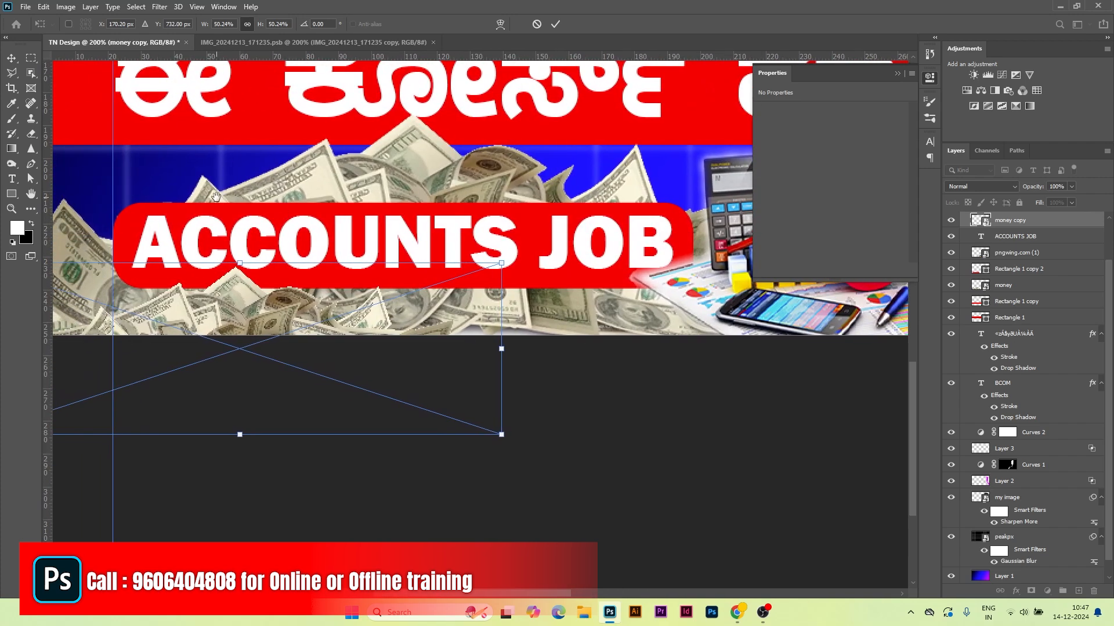
left_click_drag(244, 297, 235, 301)
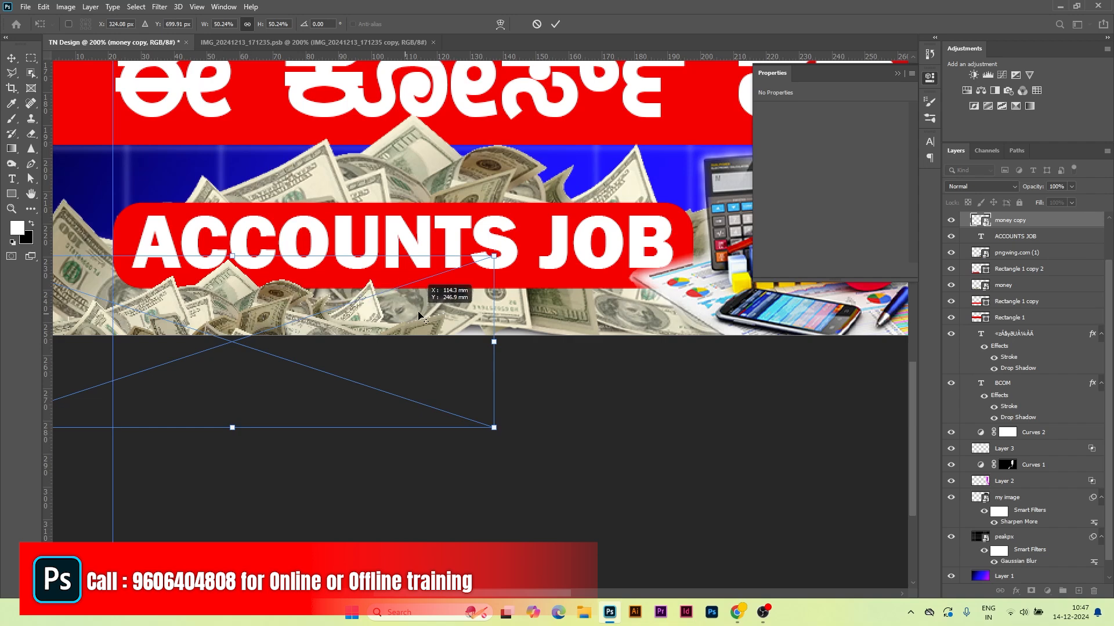
left_click(556, 24)
left_click_drag(232, 302, 521, 303)
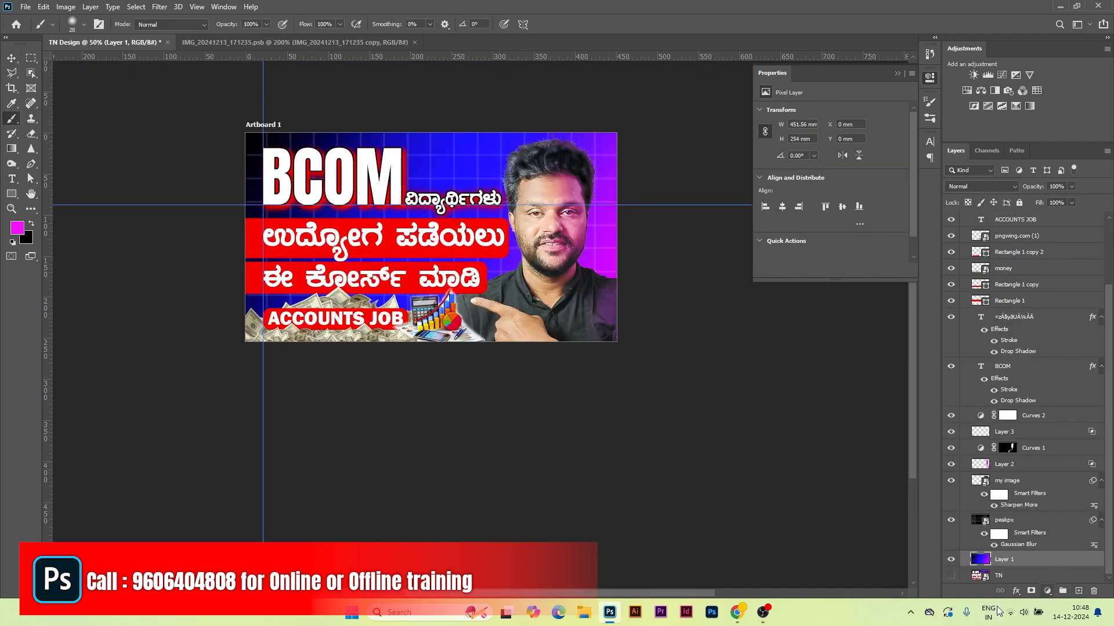
Step: Add a magenta Color Fill 1 layer and invert its mask to hide the fill
left_click(1047, 591)
left_click(1046, 389)
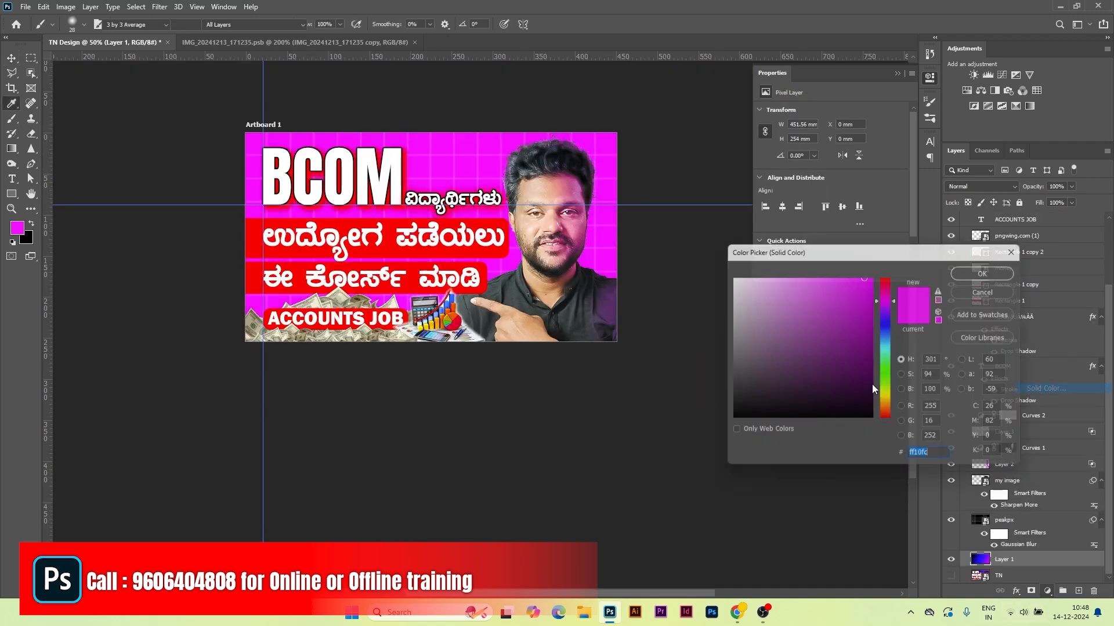
left_click(990, 270)
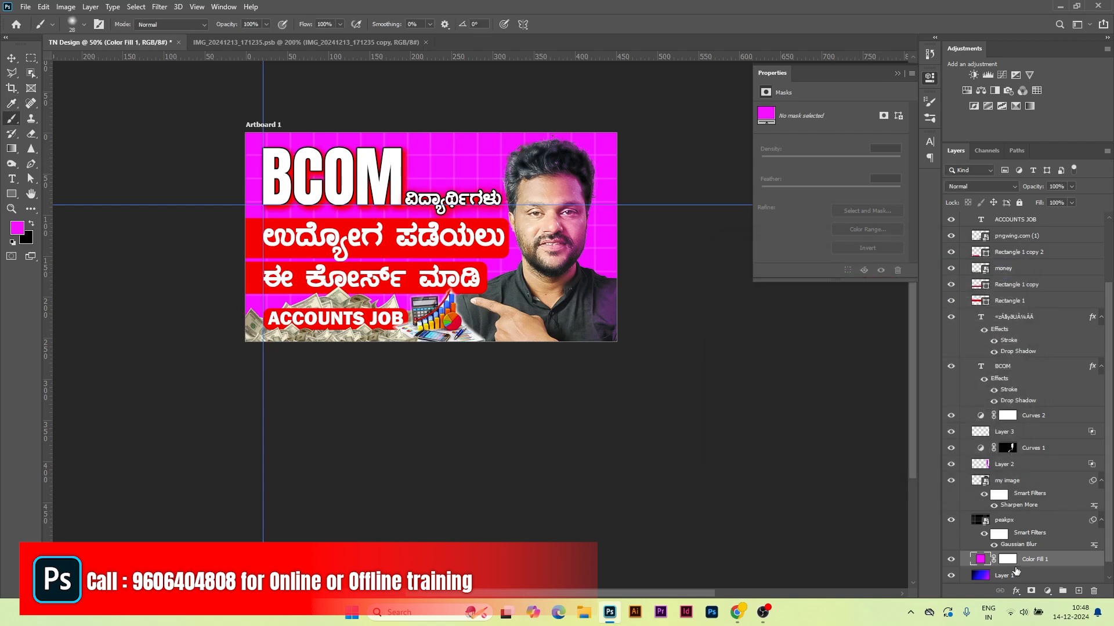
left_click(1009, 560)
key("ctrl+i")
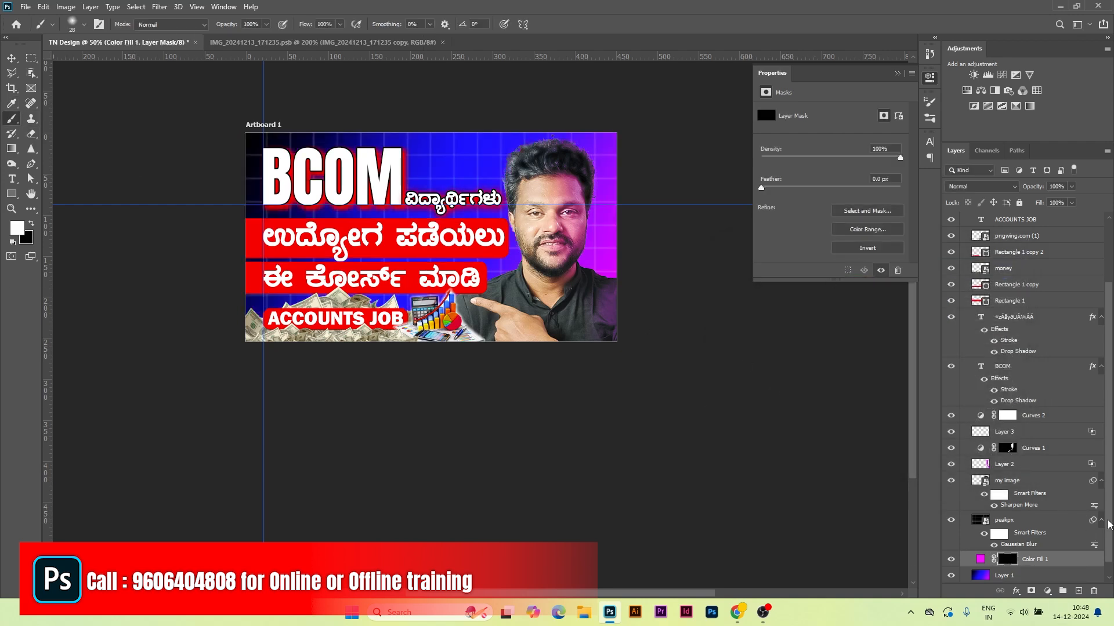
Step: Draw a diagonal Basics black-to-white gradient across the Color Fill 1 mask
left_click(12, 149)
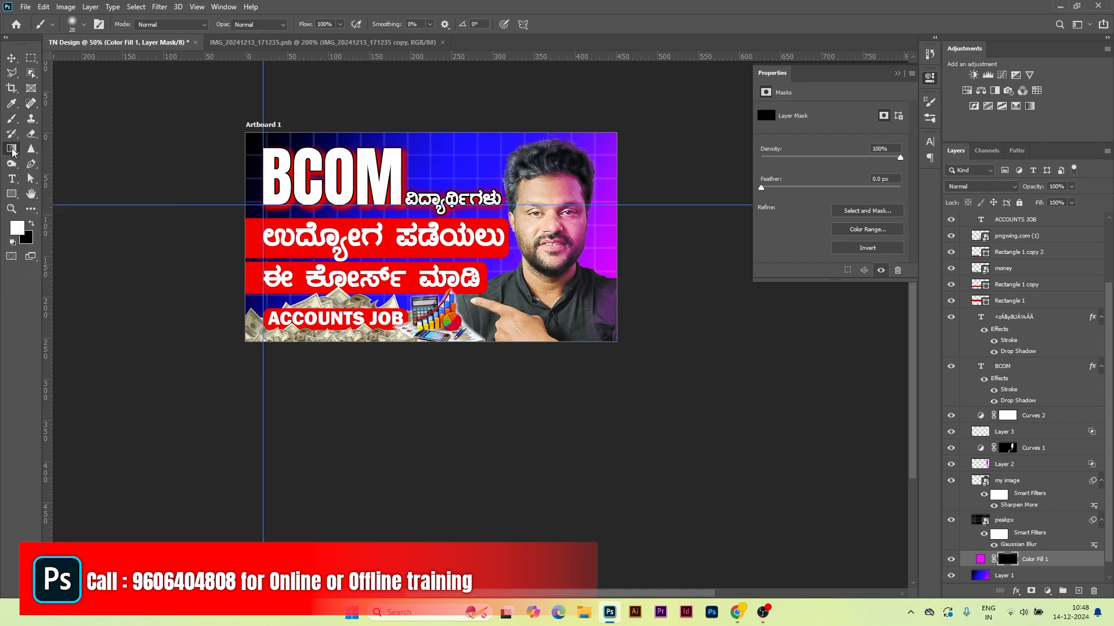
left_click(110, 24)
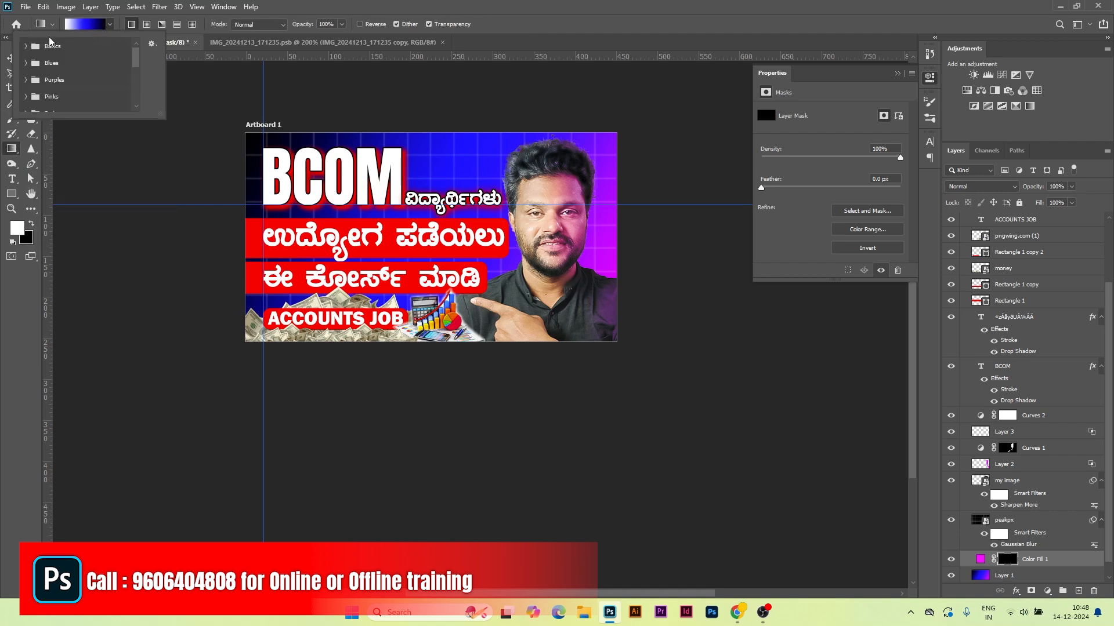
left_click(26, 45)
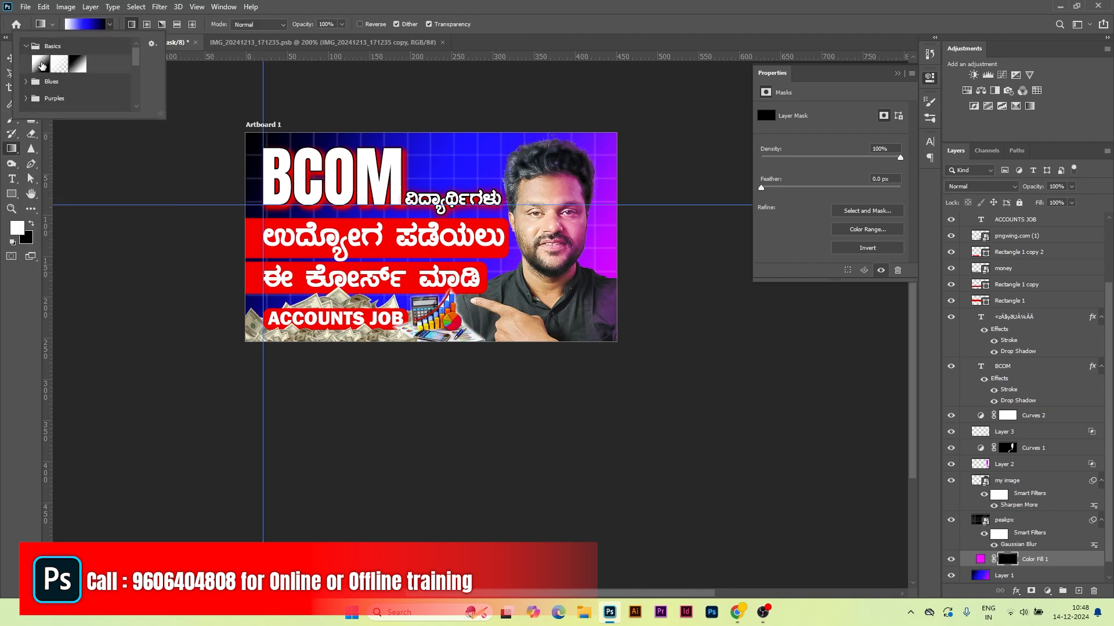
left_click(40, 64)
left_click(467, 6)
left_click_drag(429, 193, 651, 371)
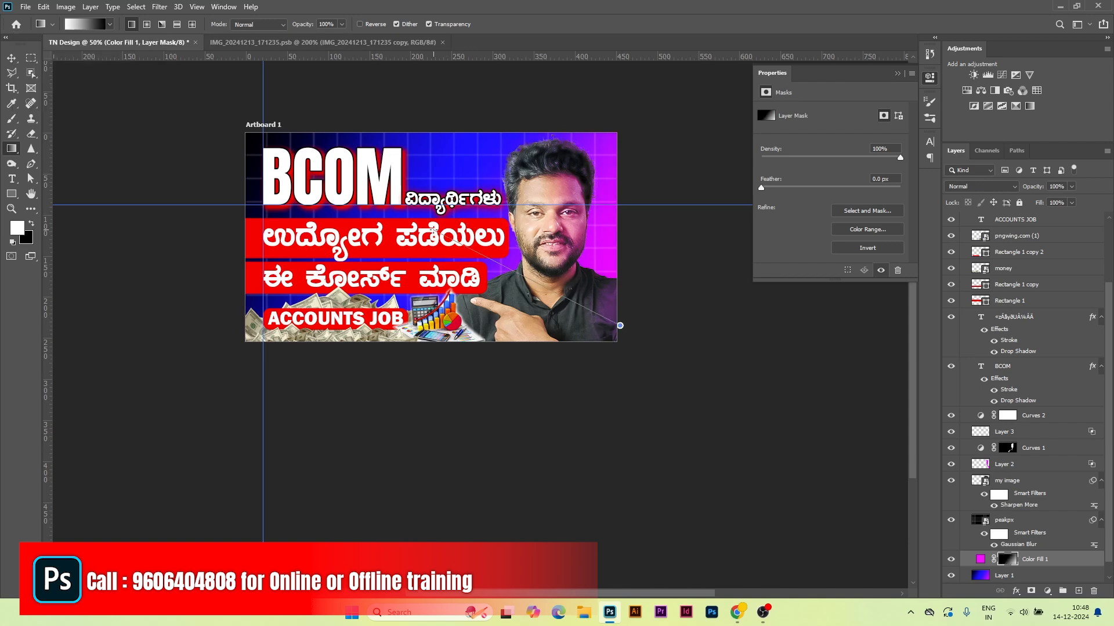
key("ctrl+minus")
key("ctrl+plus")
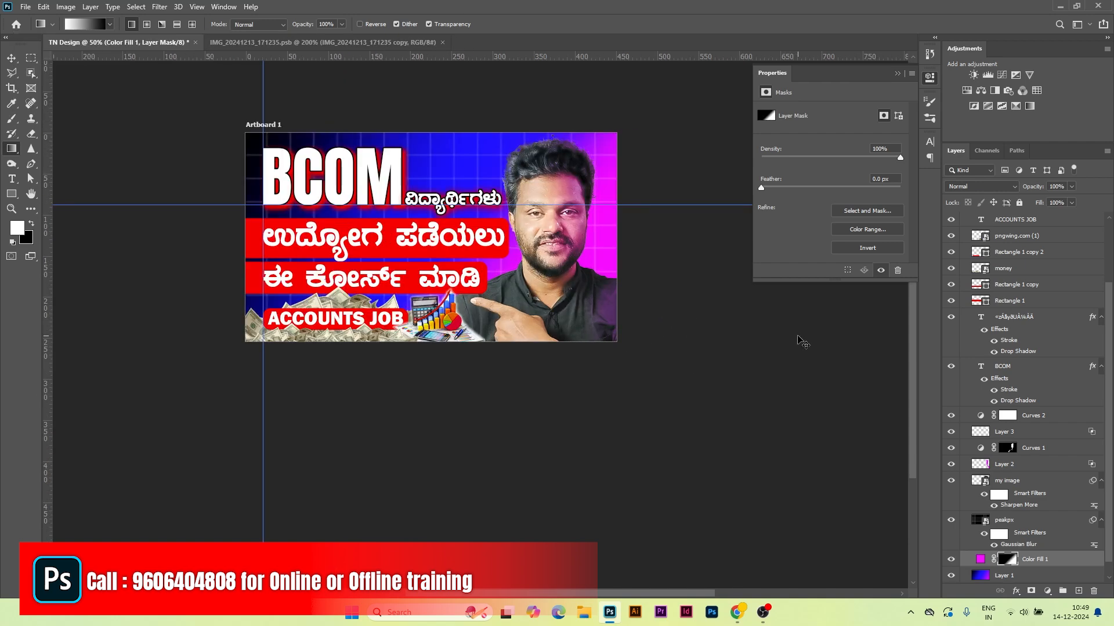
key("ctrl+minus")
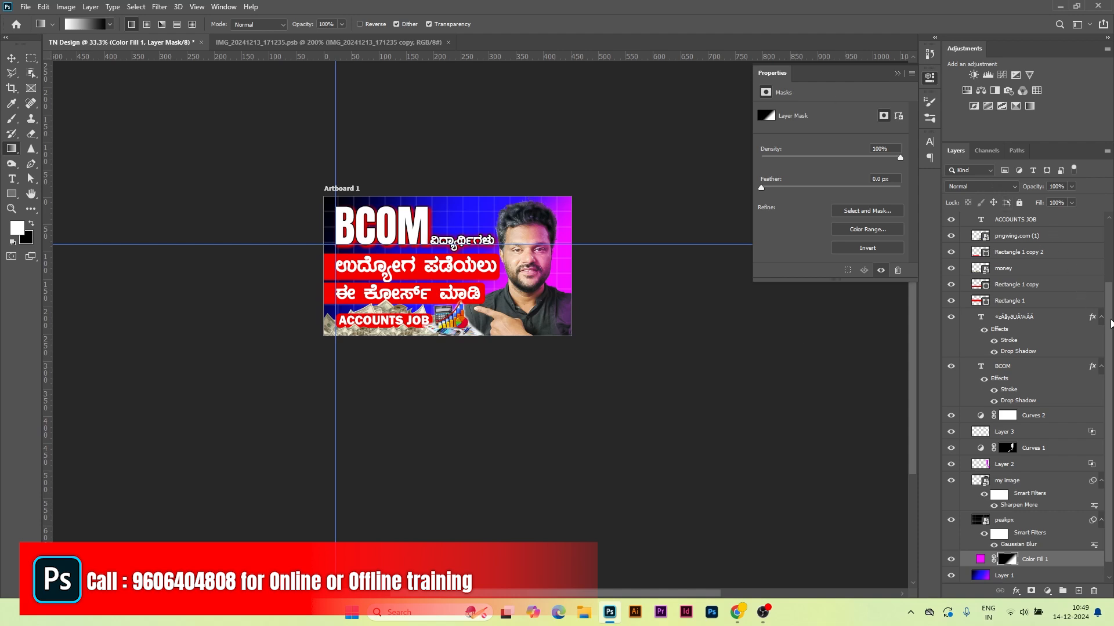
Step: Stamp all visible layers into a new top Layer 4 and hide every other layer
scroll(1079, 290, "up", 5)
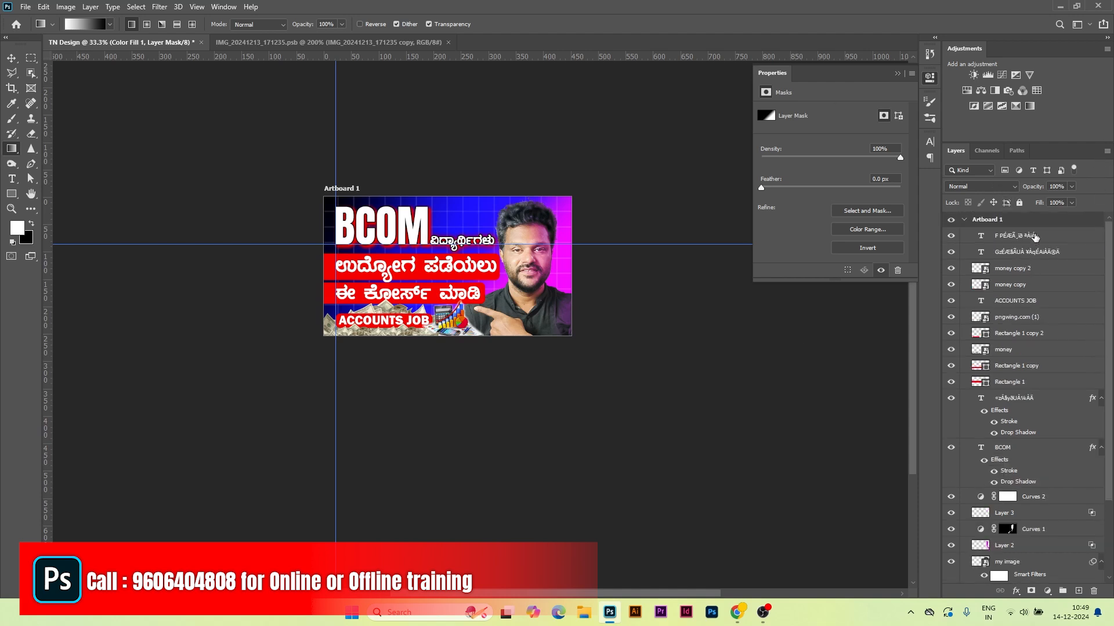
left_click(1062, 239)
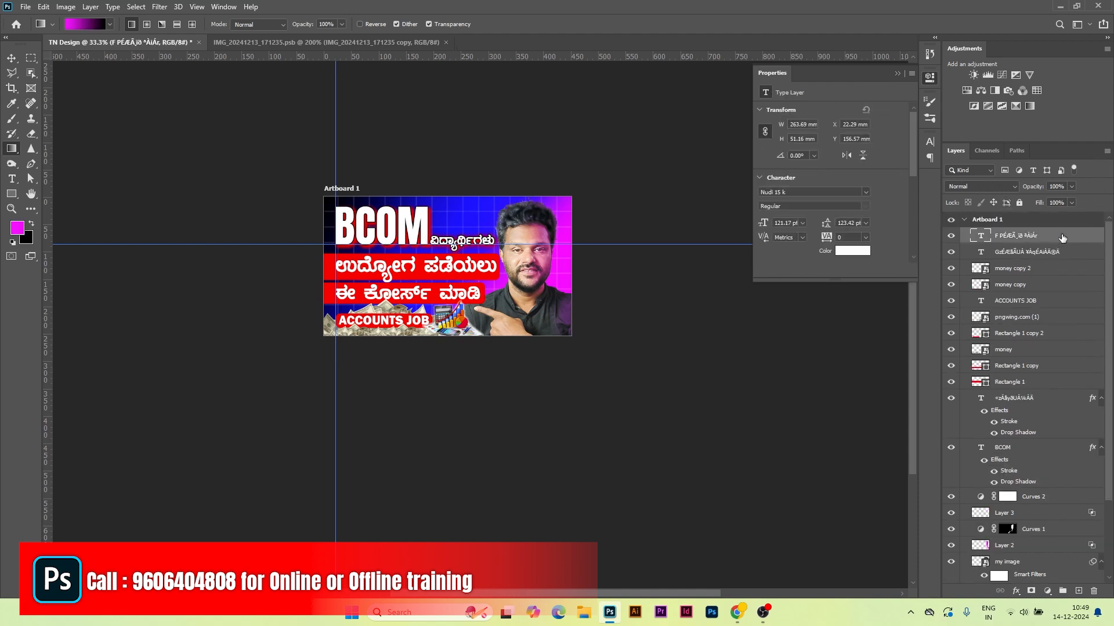
key("ctrl+alt+shift+e")
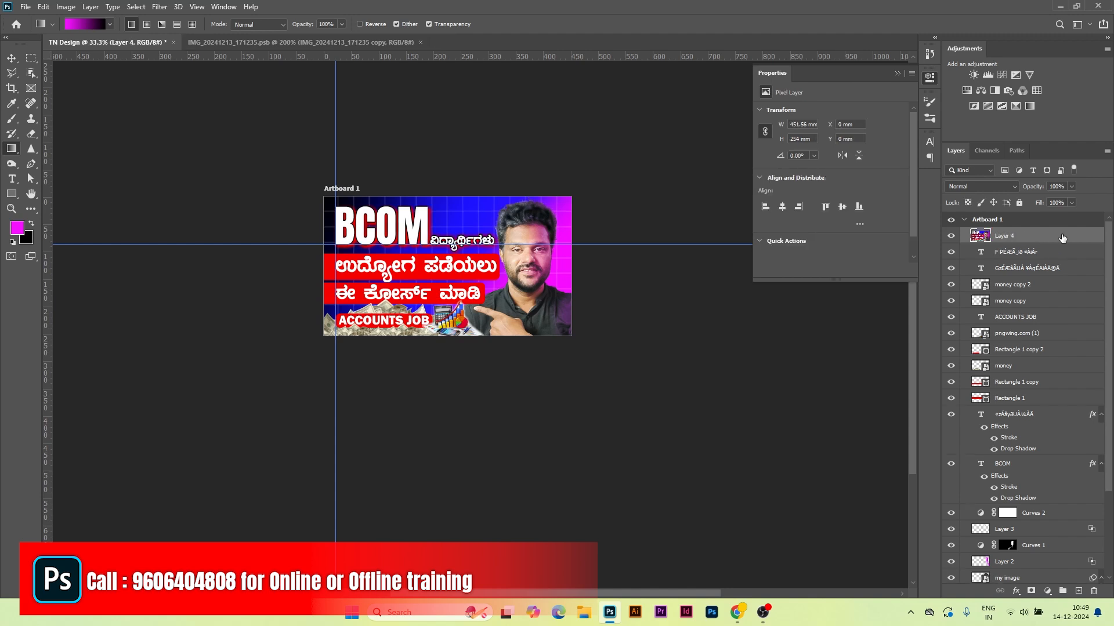
left_click(950, 237, "alt")
left_click(951, 236)
left_click(951, 236)
left_click(951, 236)
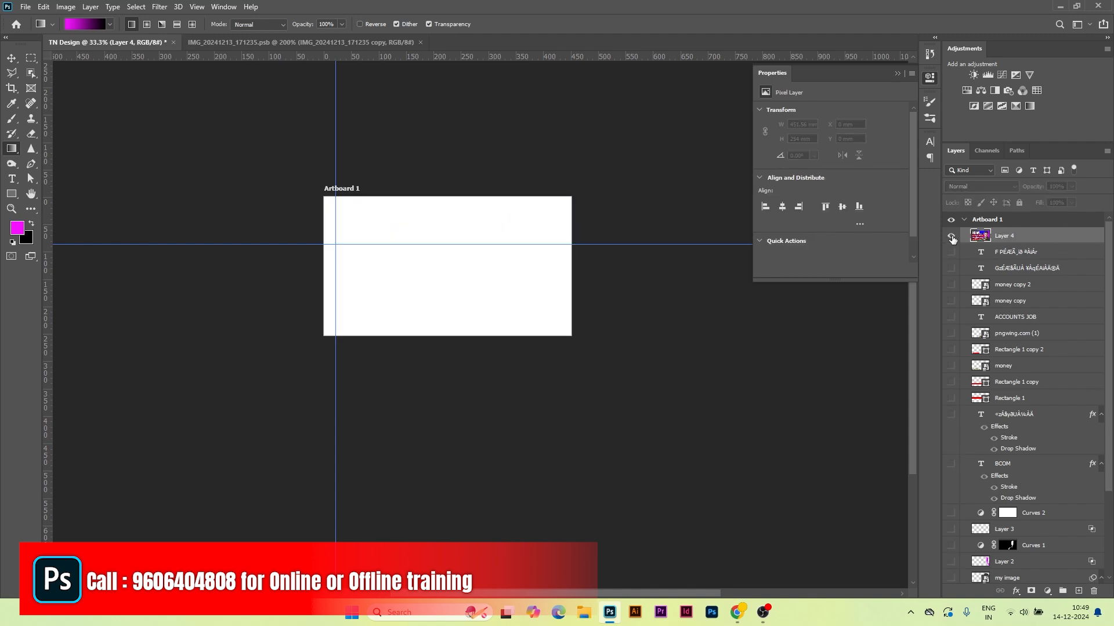
left_click(951, 236)
key("ctrl+plus")
key("ctrl+plus")
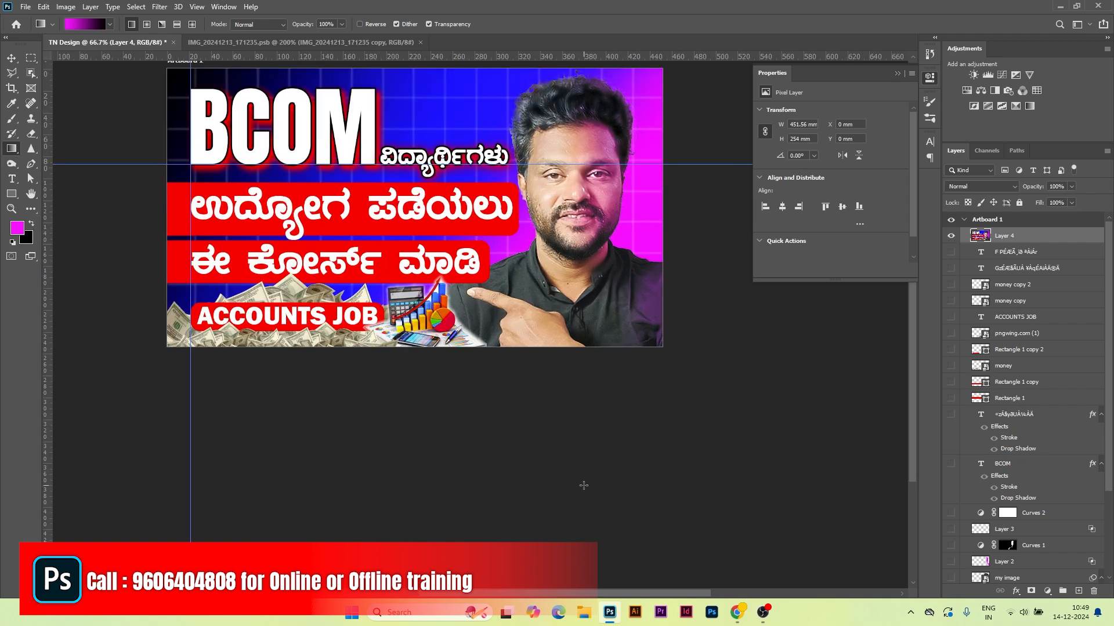
scroll(584, 486, "up", 3)
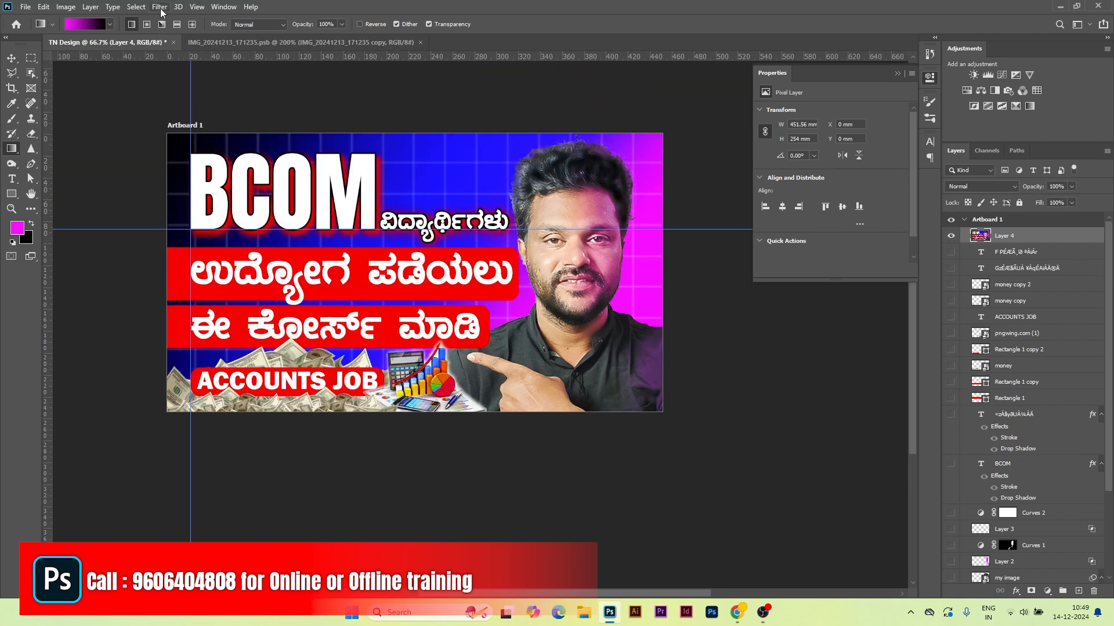
Step: Make Layer 4 a smart object with Sharpen More, then add Vibrance +16 and Saturation +16
right_click(1031, 236)
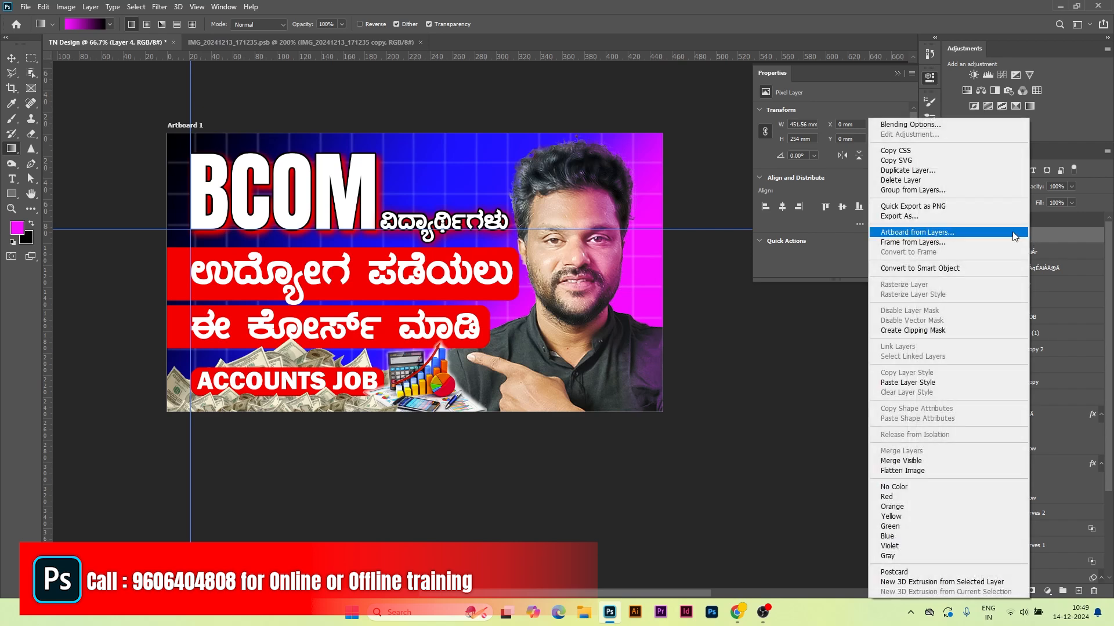
left_click(931, 265)
left_click(159, 6)
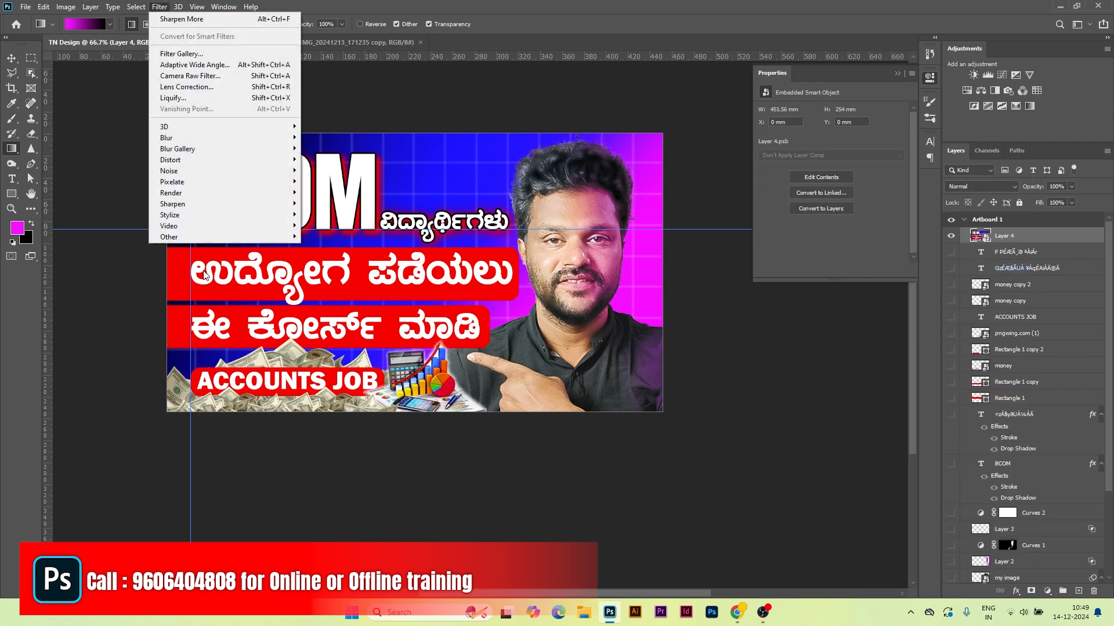
mouse_move(183, 206)
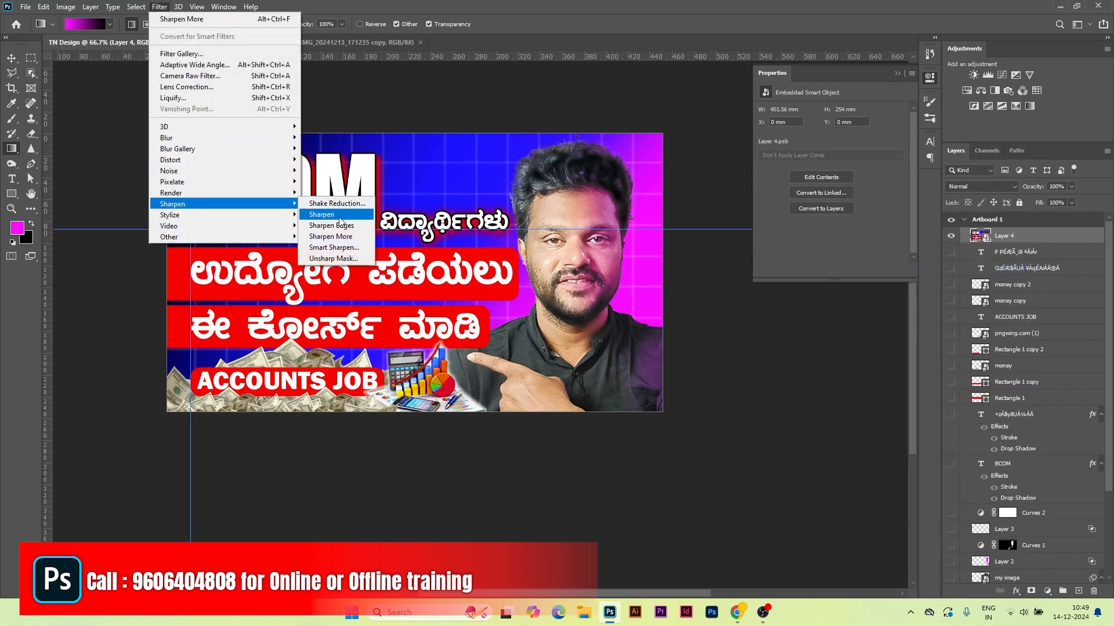
left_click(341, 236)
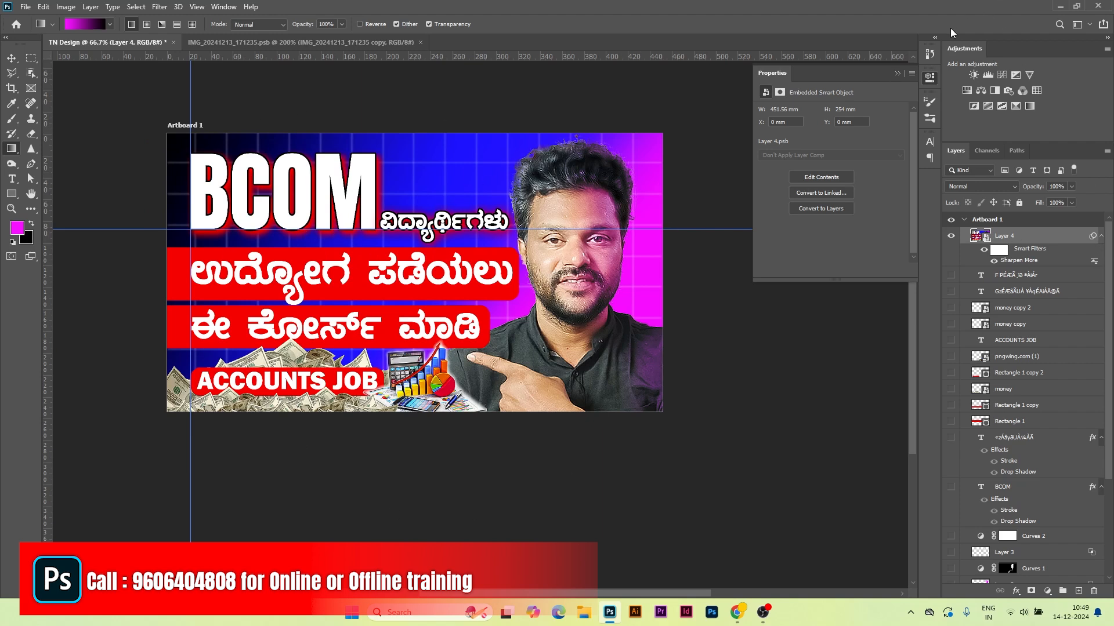
left_click(1029, 74)
left_click_drag(831, 146, 843, 124)
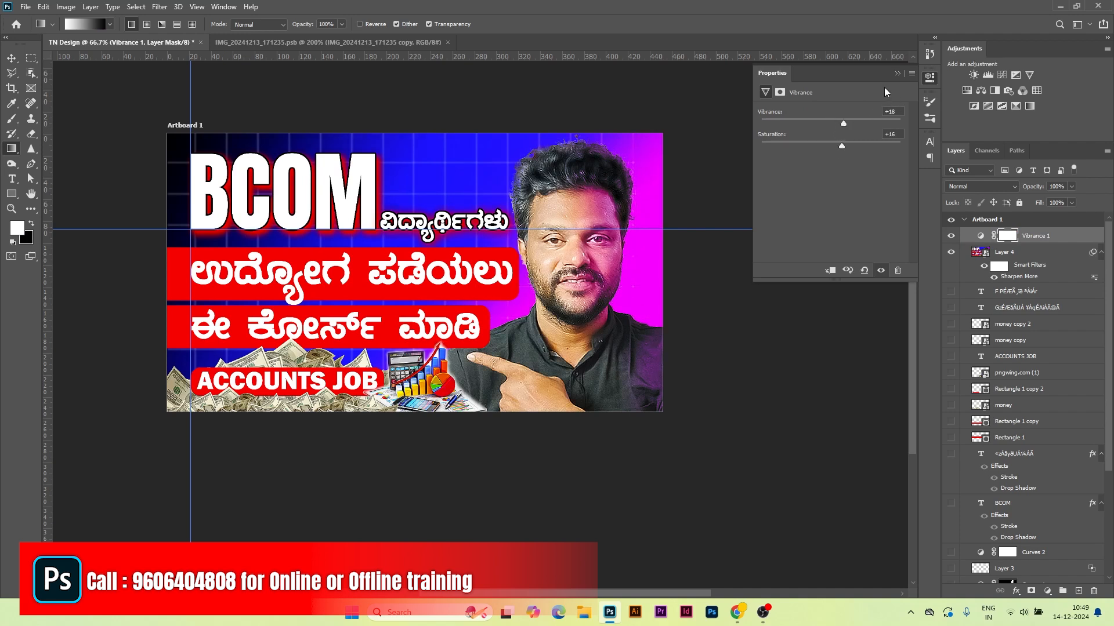
Step: Add a Curves adjustment above Vibrance 1 with two slightly raised points on the RGB curve
left_click(897, 73)
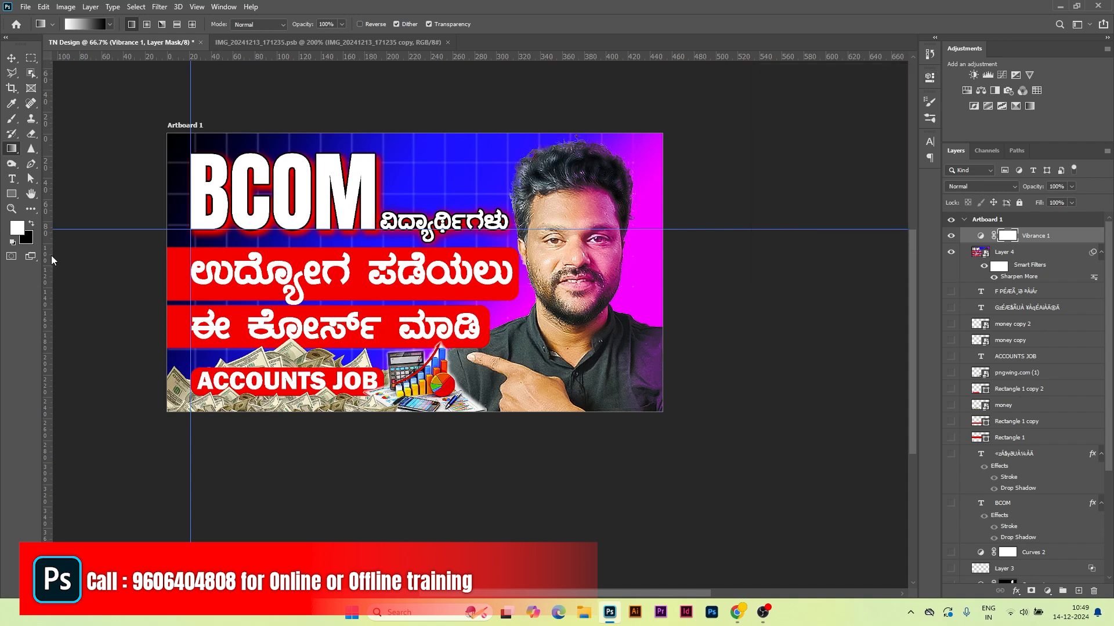
left_click(1001, 76)
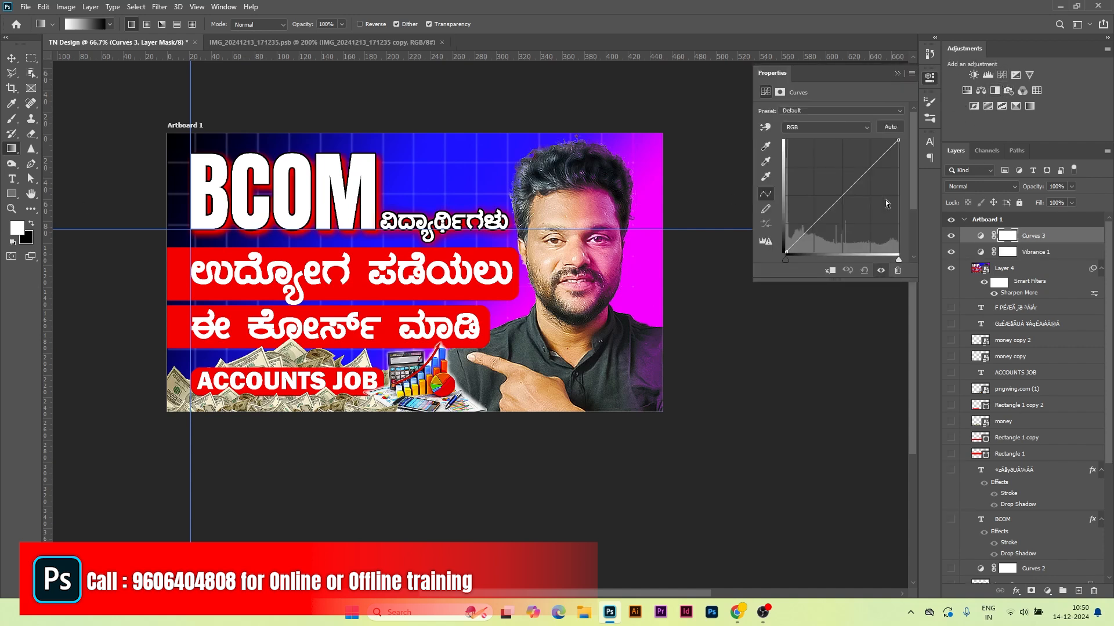
left_click_drag(874, 168, 871, 163)
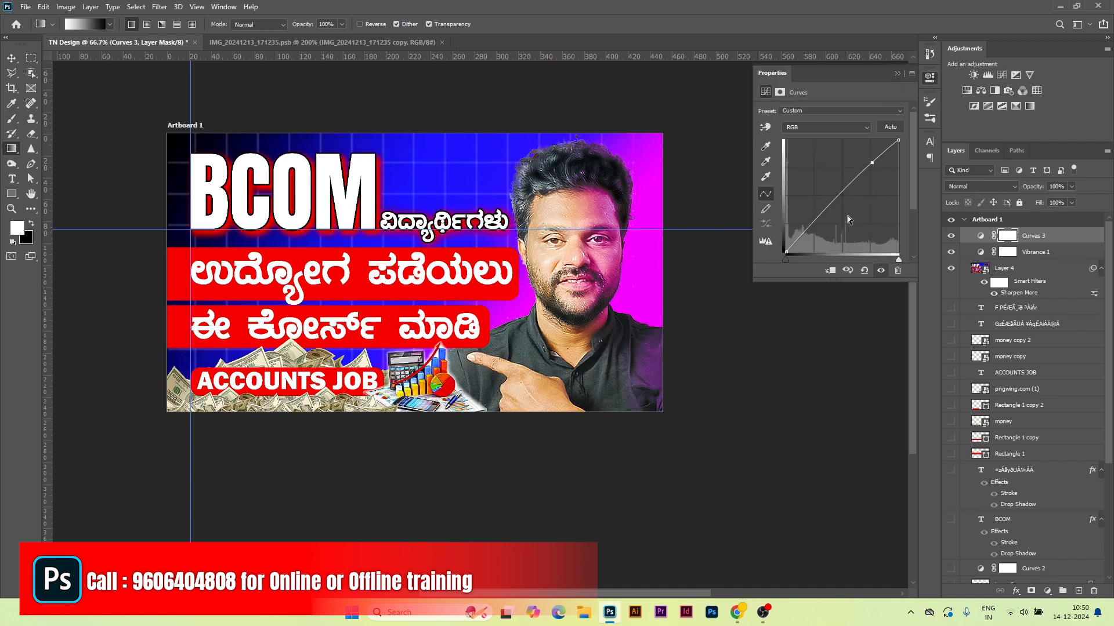
left_click_drag(808, 231, 812, 228)
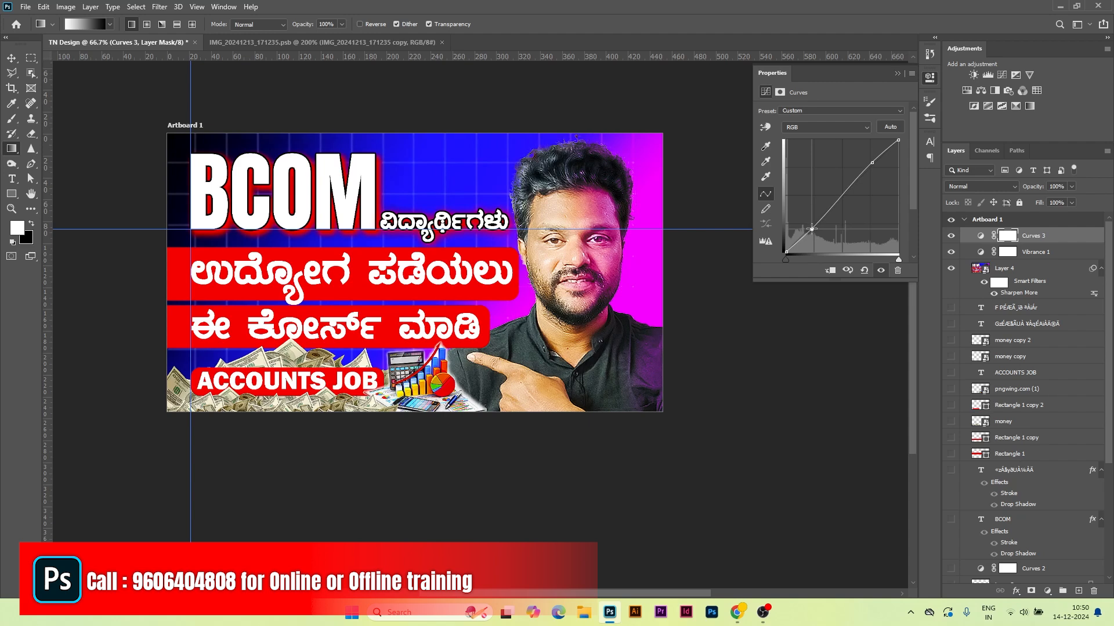
left_click(898, 74)
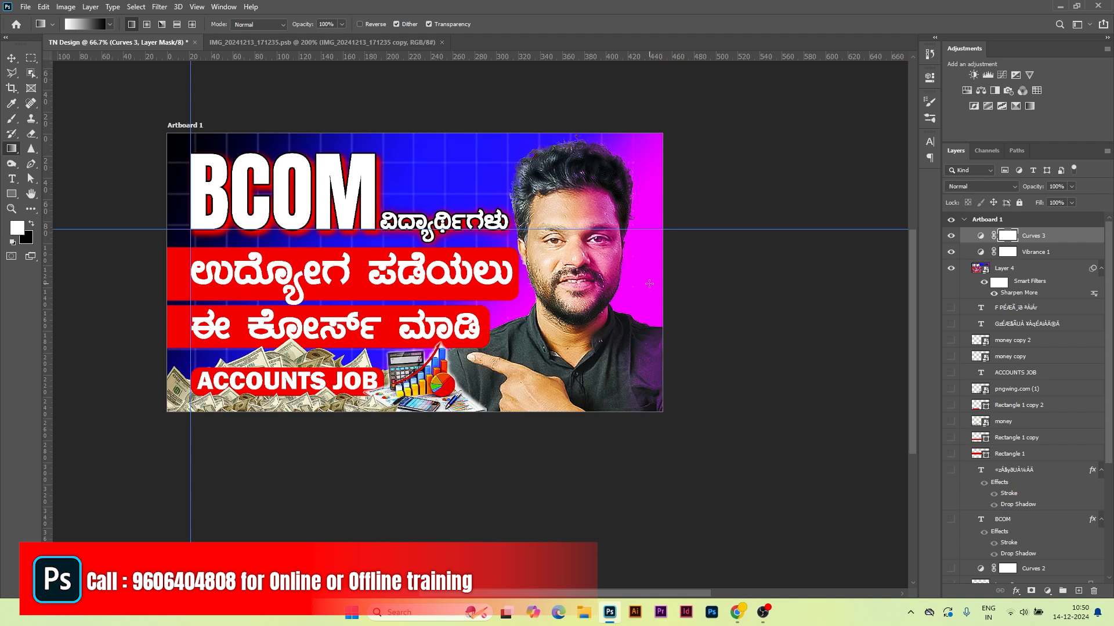
Step: Quick Export the thumbnail as PNG named tn, replacing the existing TN.png
left_click(25, 7)
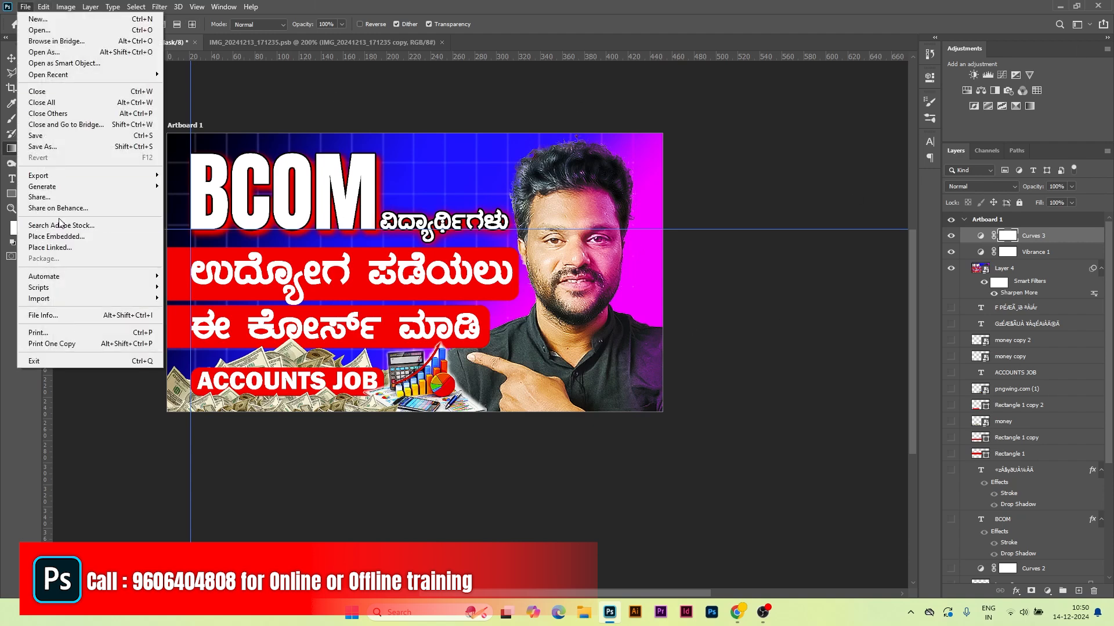
mouse_move(68, 180)
left_click(218, 174)
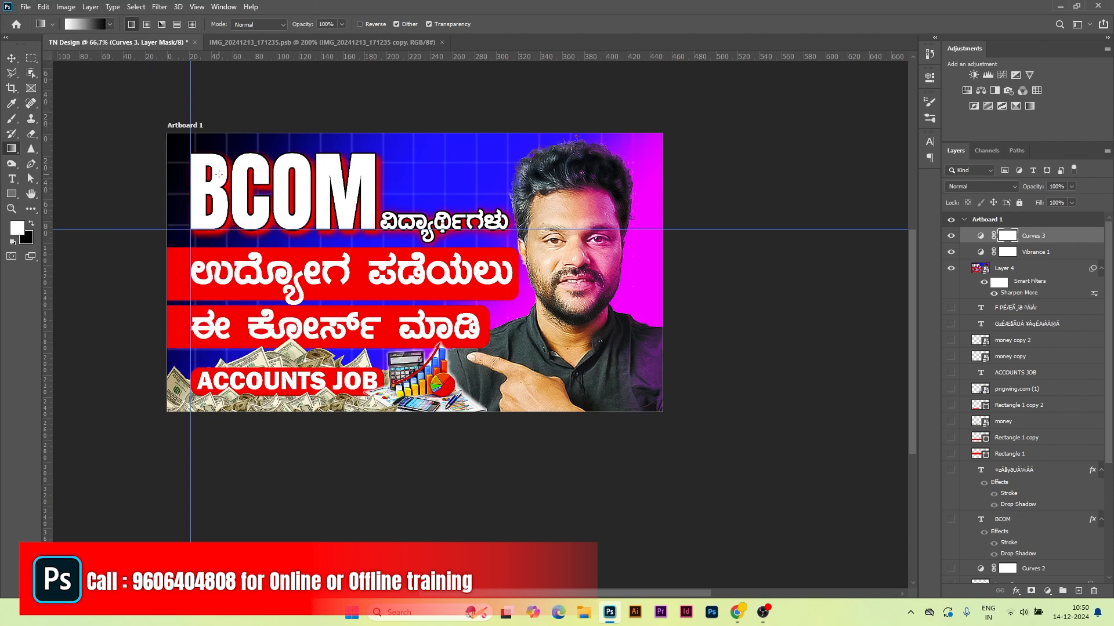
type("tn")
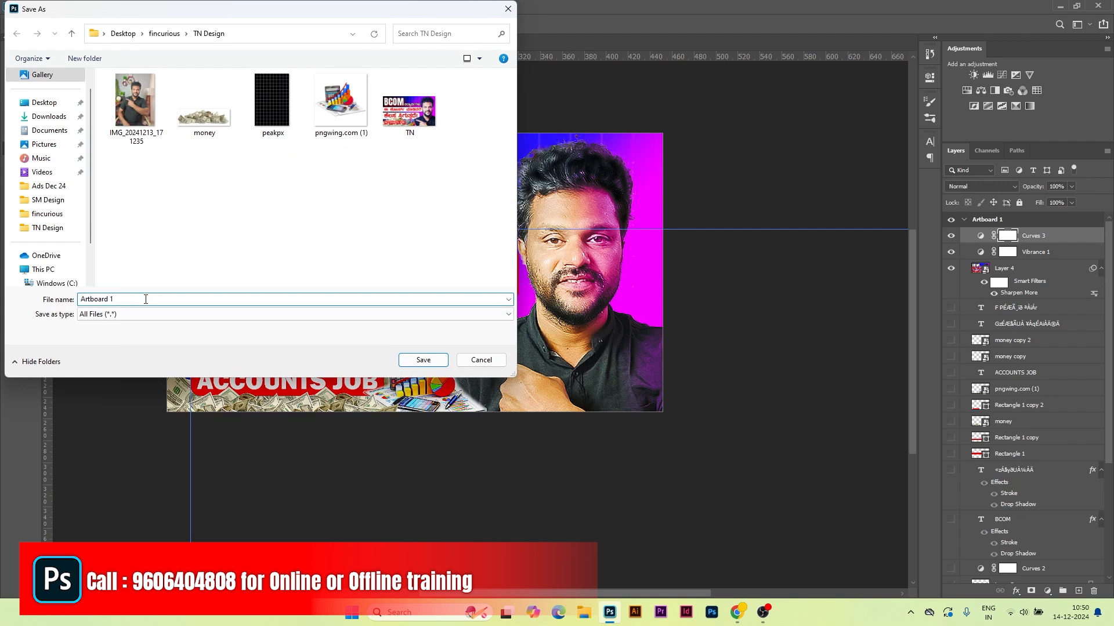
left_click(432, 359)
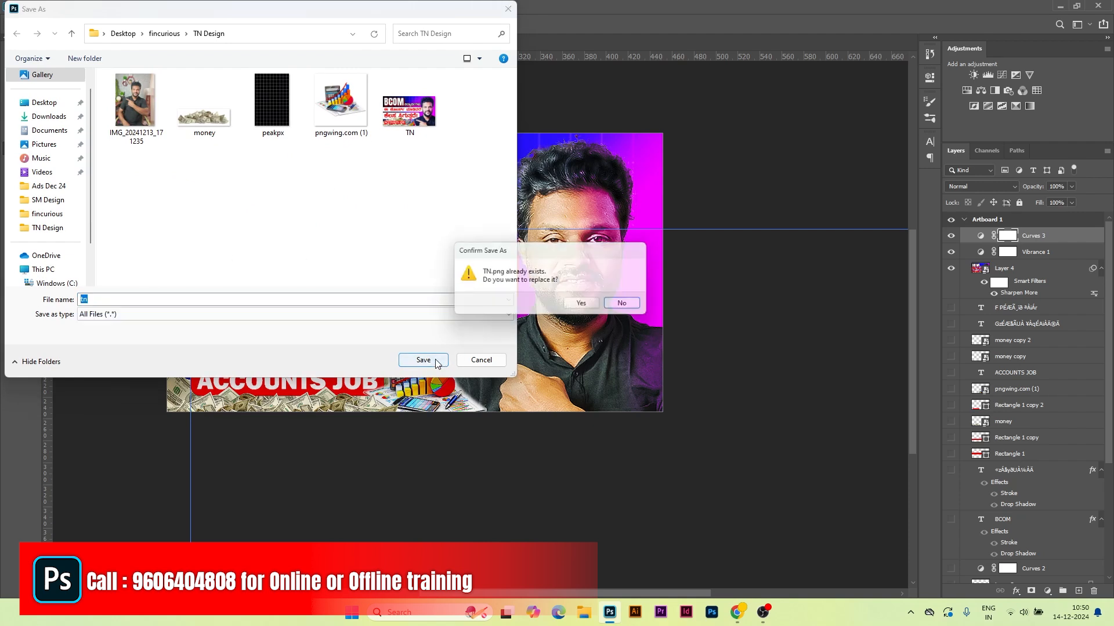
left_click(590, 304)
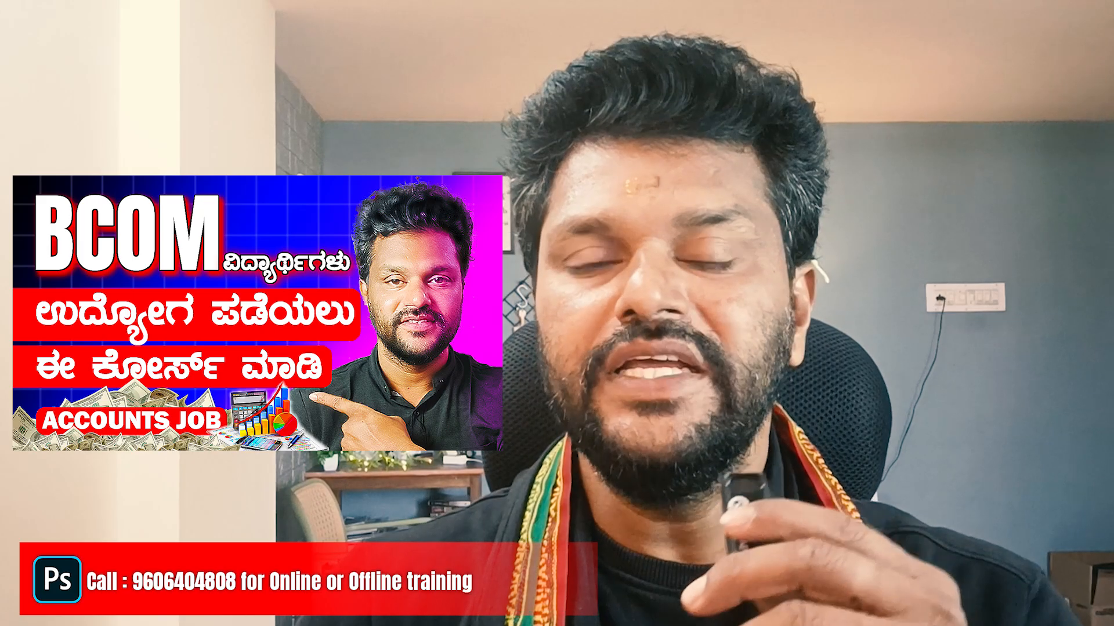